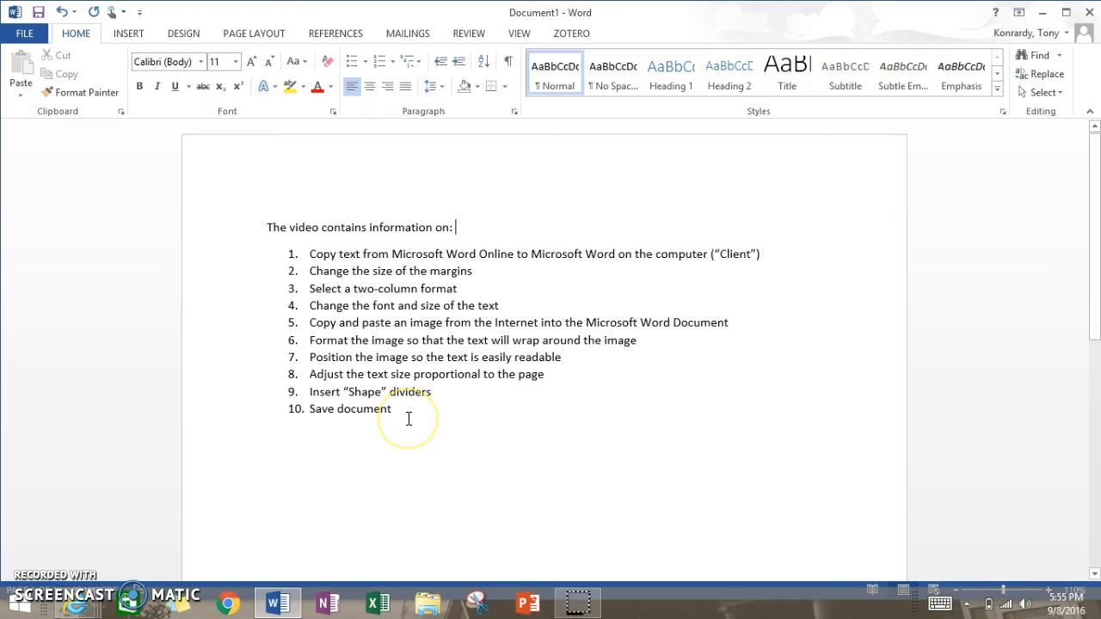
# - Switch to Internet Explorer and sign in to the school Office 365 account
pyautogui.click(92, 608)
pyautogui.click(263, 523)
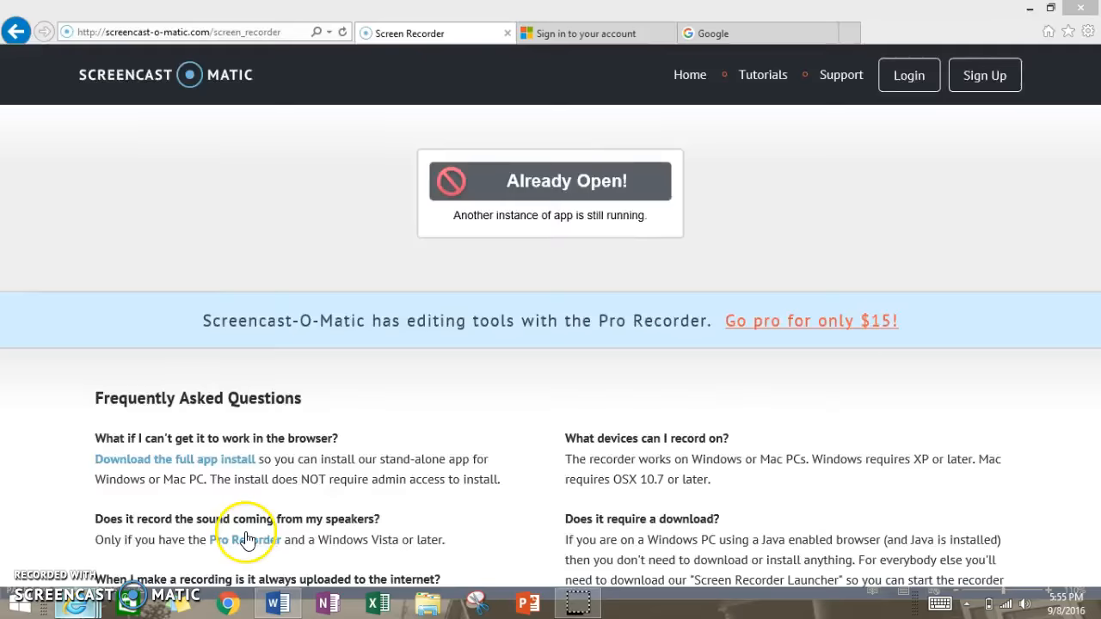
pyautogui.click(833, 225)
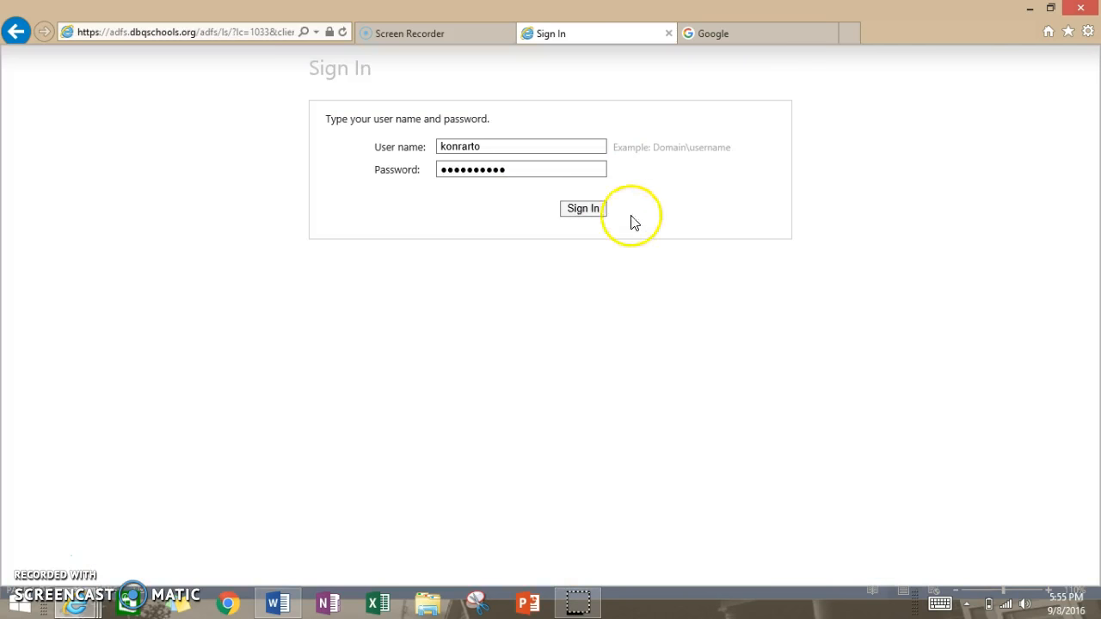
pyautogui.click(584, 209)
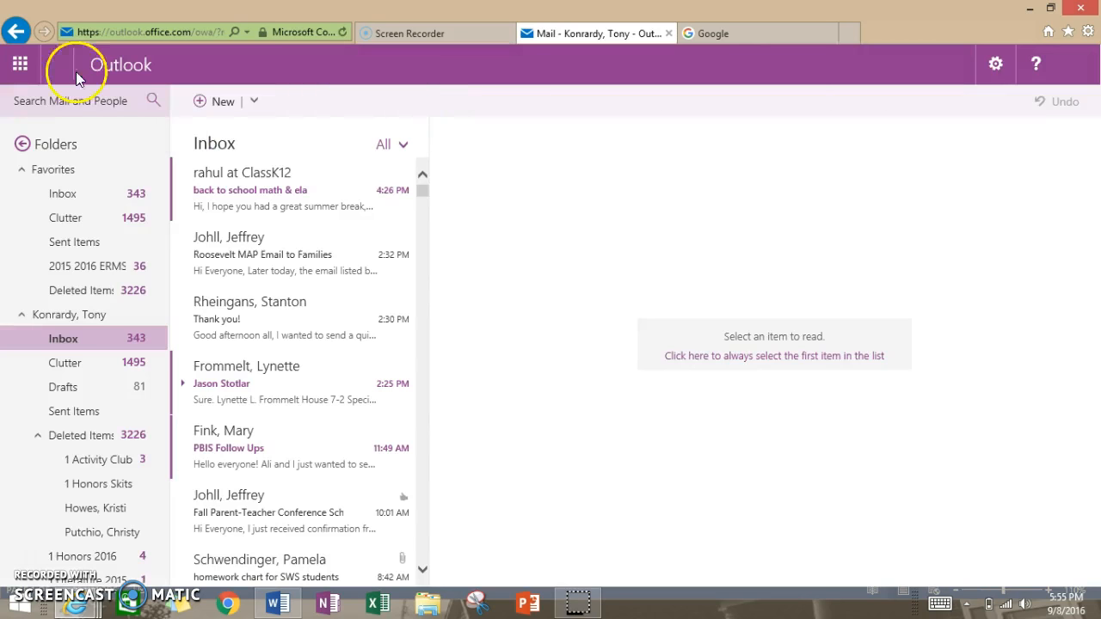
pyautogui.click(20, 65)
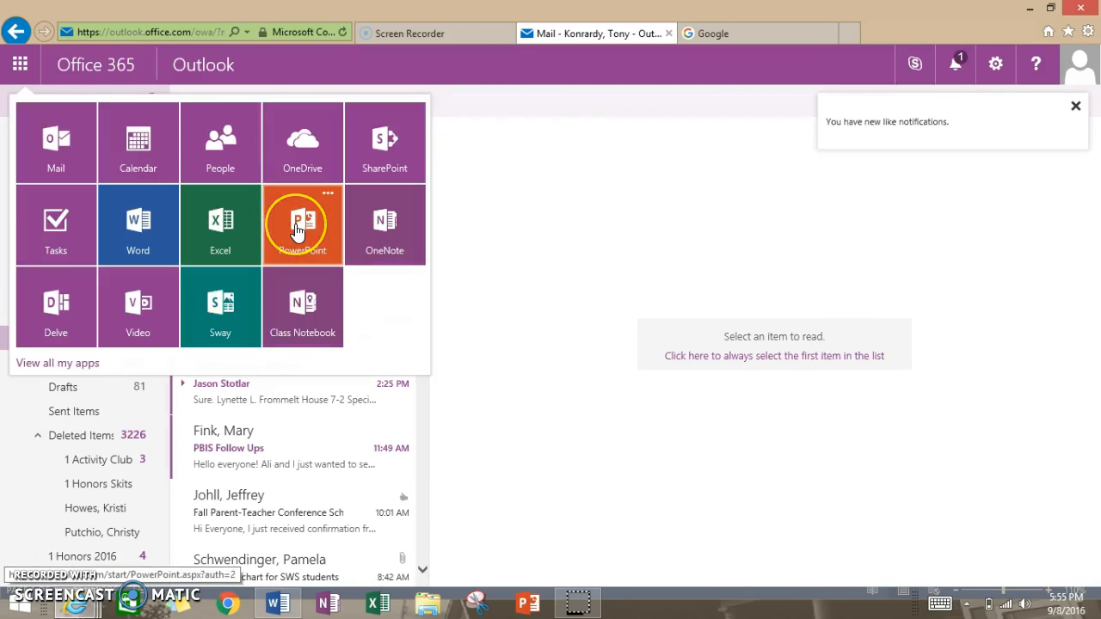
pyautogui.click(296, 229)
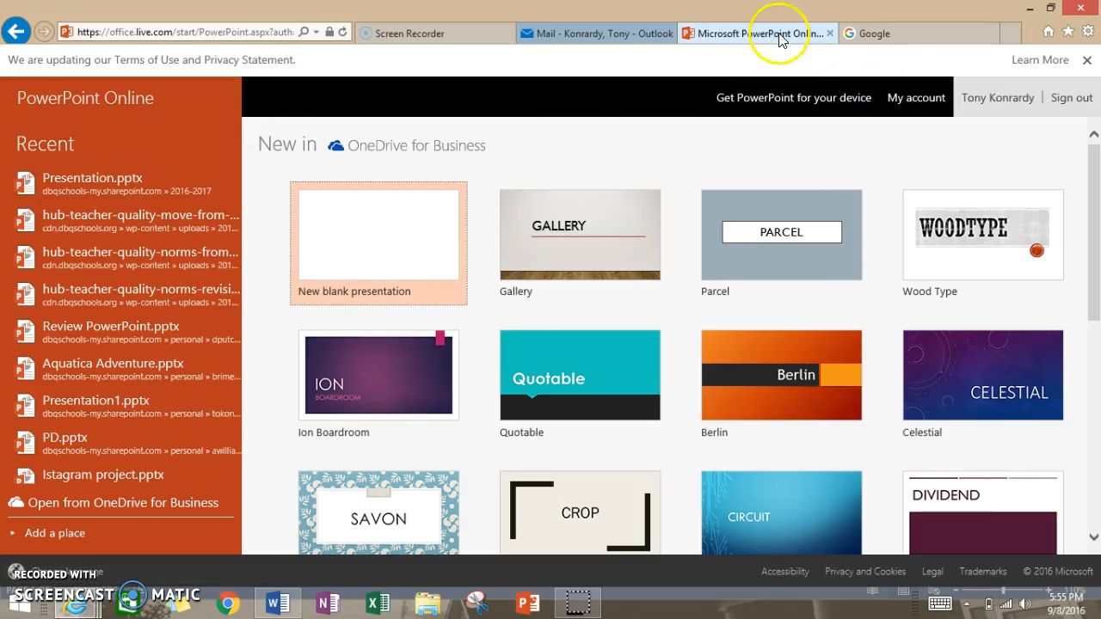
pyautogui.click(829, 32)
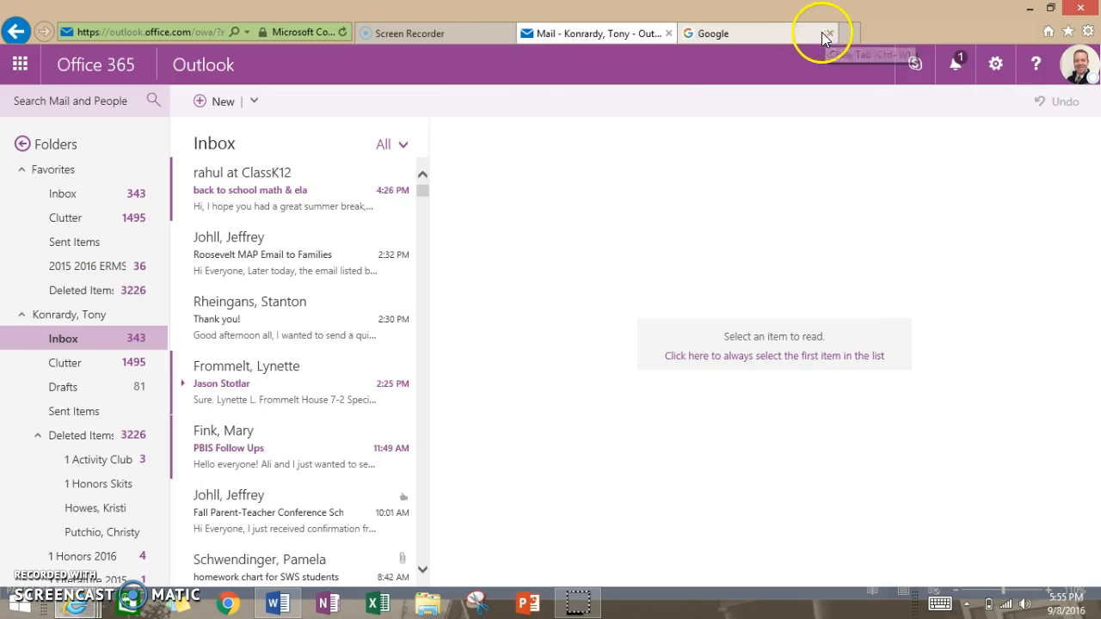
# - Go to OneDrive and open the Language 2016 folder inside the 2016-2017 folder
pyautogui.click(23, 64)
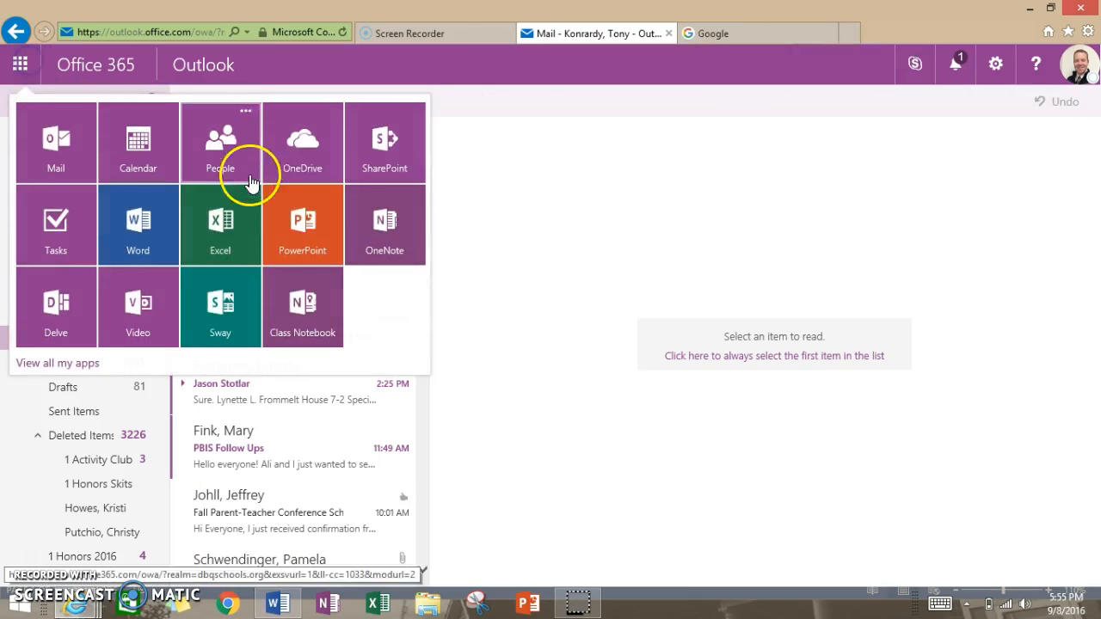
pyautogui.click(319, 171)
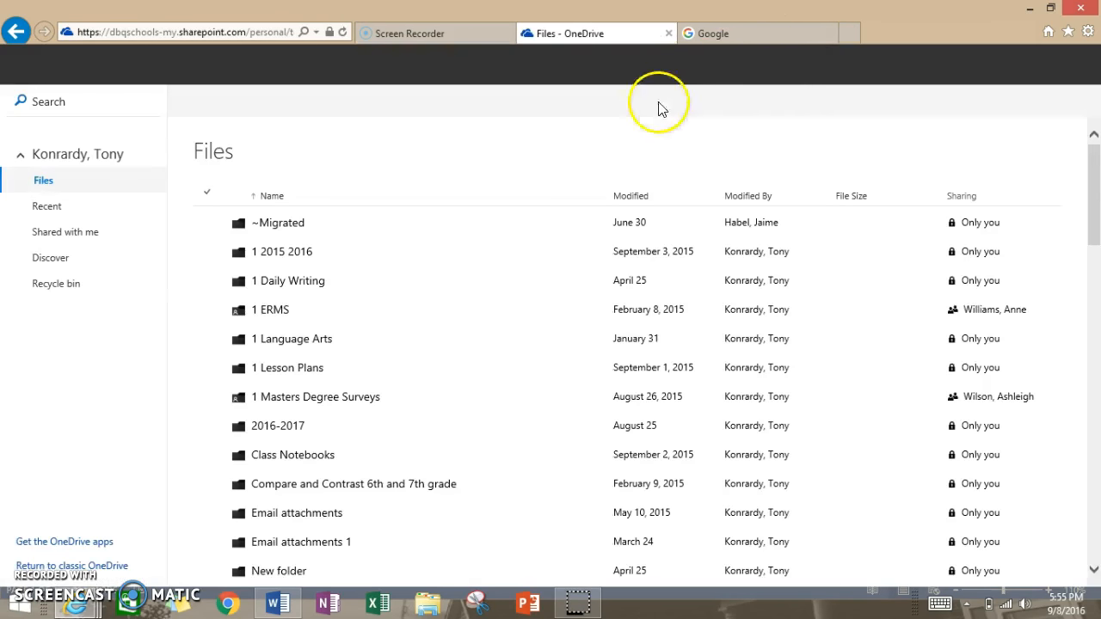
pyautogui.click(303, 430)
pyautogui.click(303, 431)
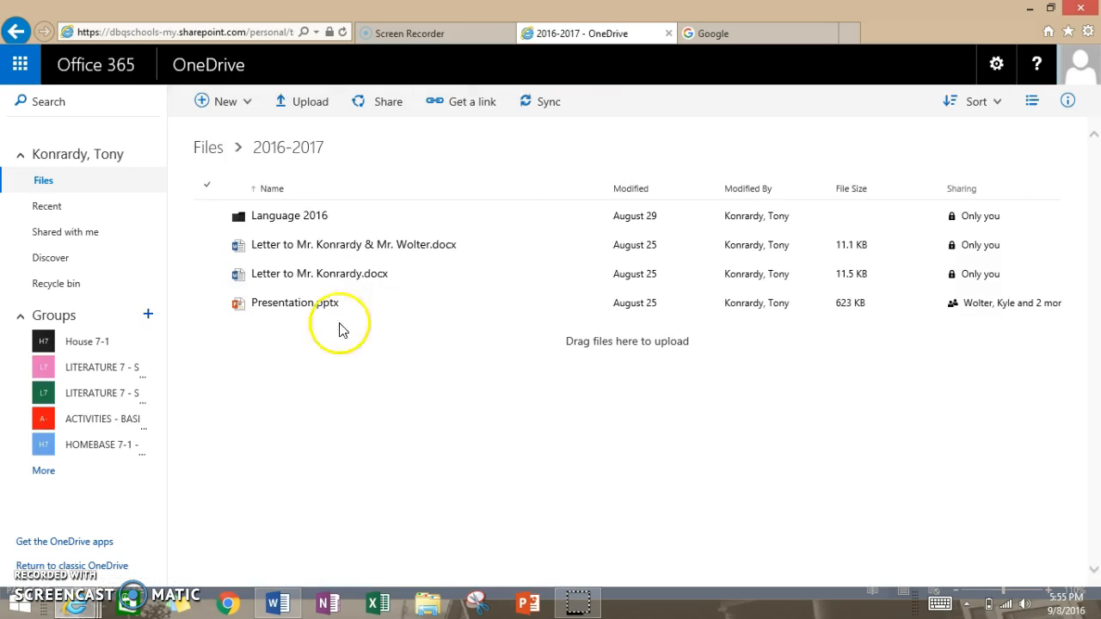
pyautogui.click(314, 225)
pyautogui.click(314, 225)
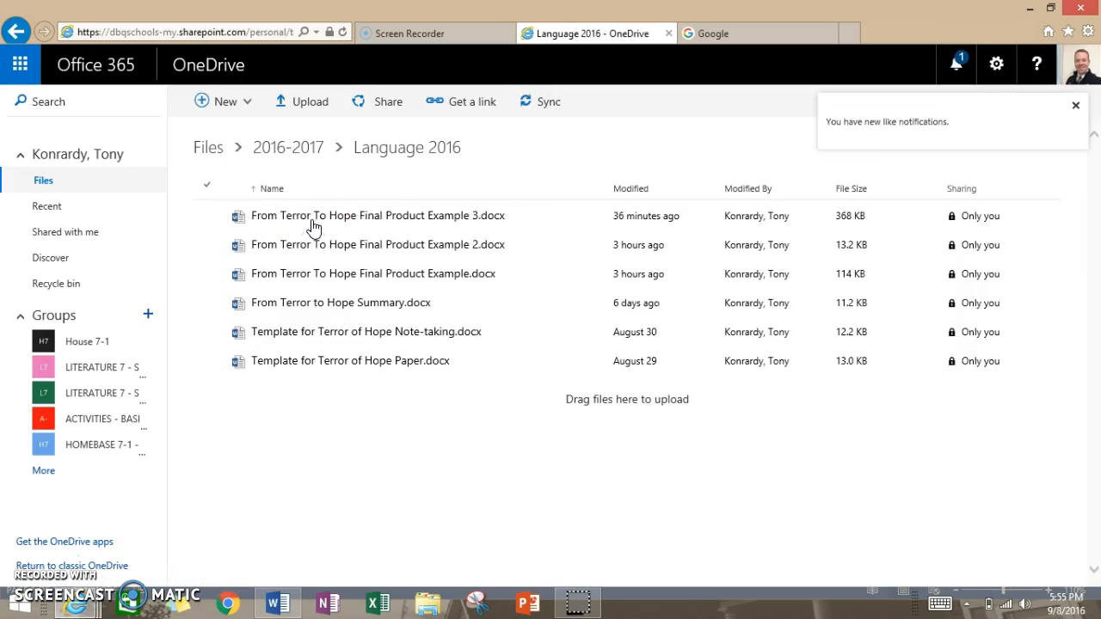
# - Open "From Terror To Hope Final Product Example 2.docx" for editing in the browser
pyautogui.click(378, 244)
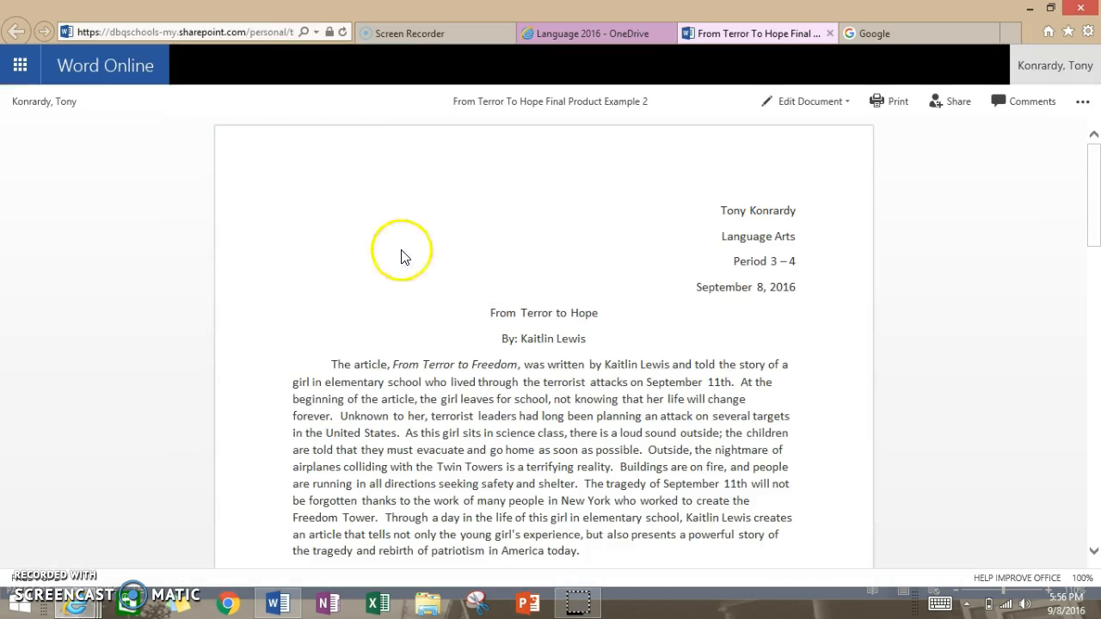
pyautogui.click(827, 104)
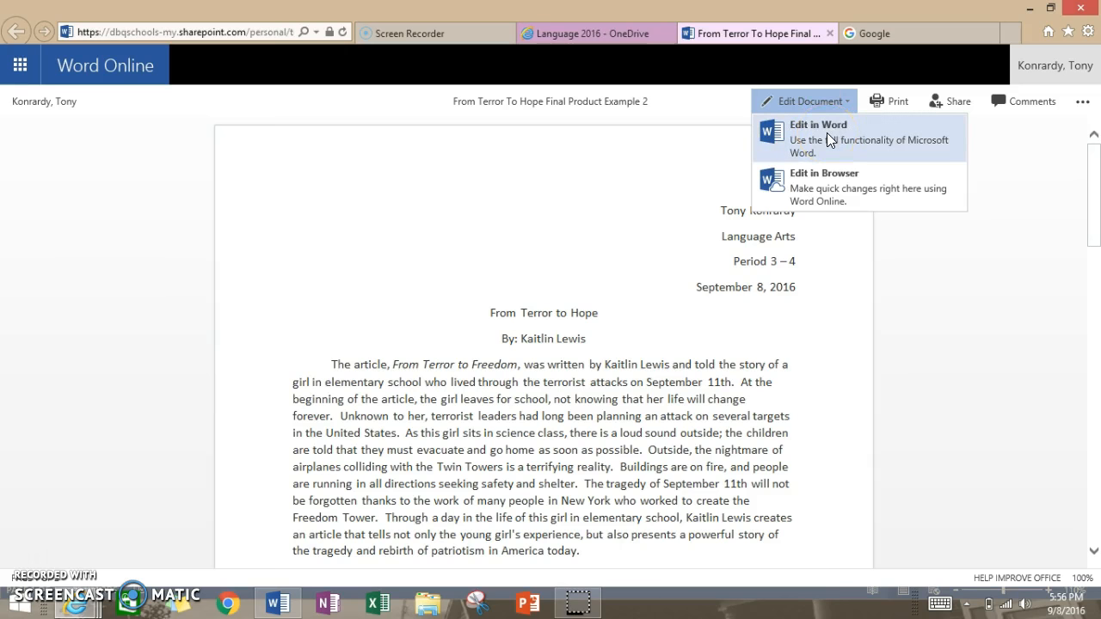
pyautogui.click(809, 181)
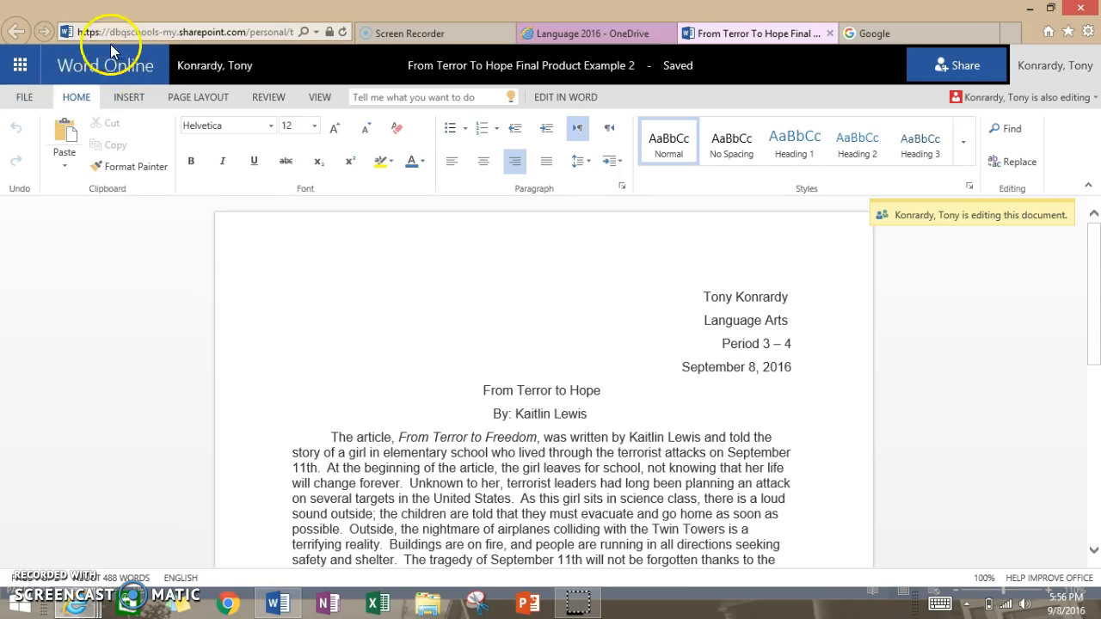
# - Select the essay's entire text and copy it
pyautogui.click(504, 436)
pyautogui.hotkey('ctrl', 'a')
pyautogui.hotkey('ctrl', 'c')
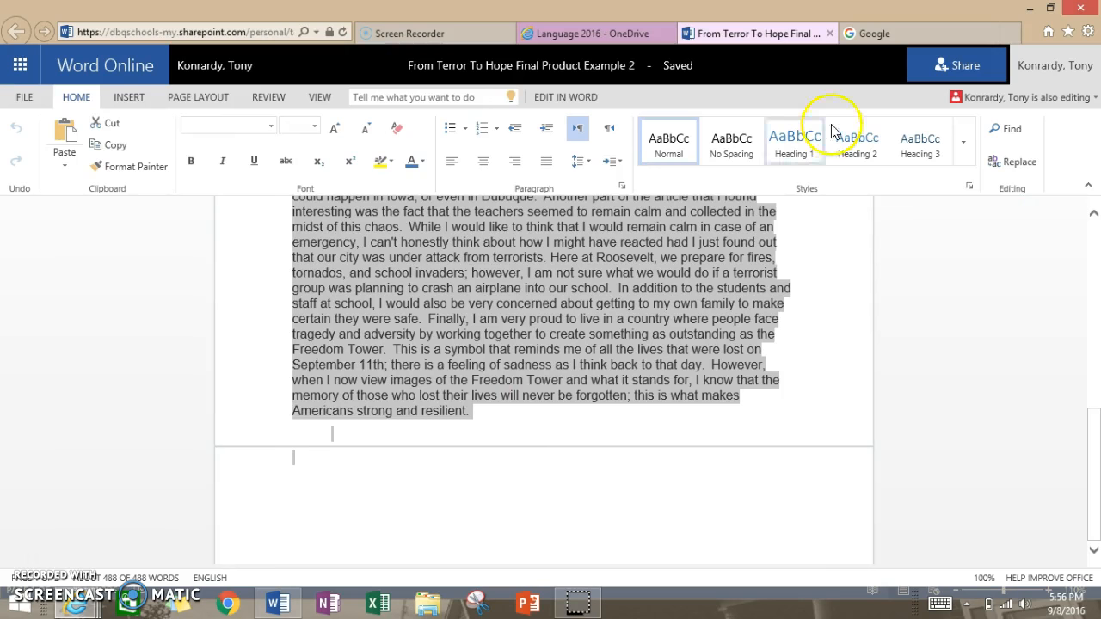
# - Switch to desktop Word, create a new blank document and paste the copied essay into it
pyautogui.click(277, 612)
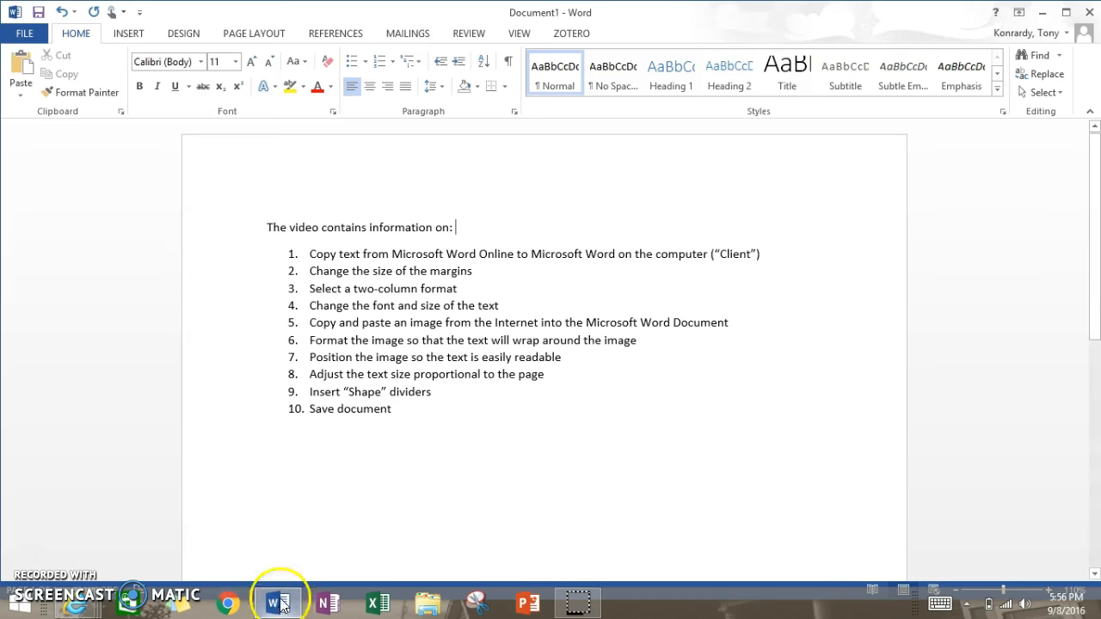
pyautogui.click(30, 32)
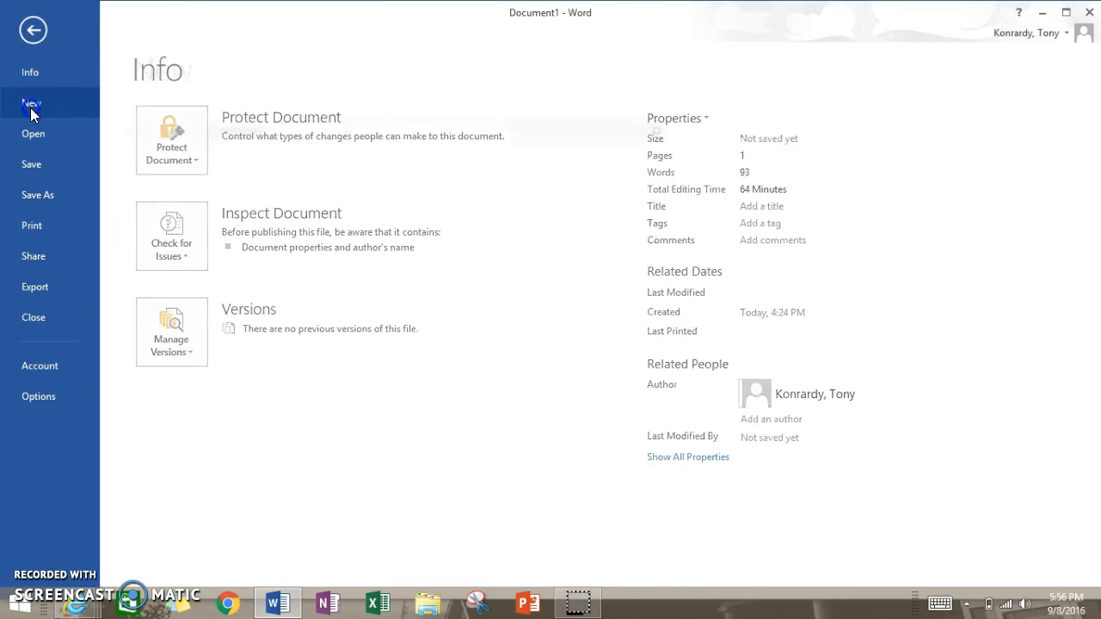
pyautogui.click(30, 105)
pyautogui.click(205, 230)
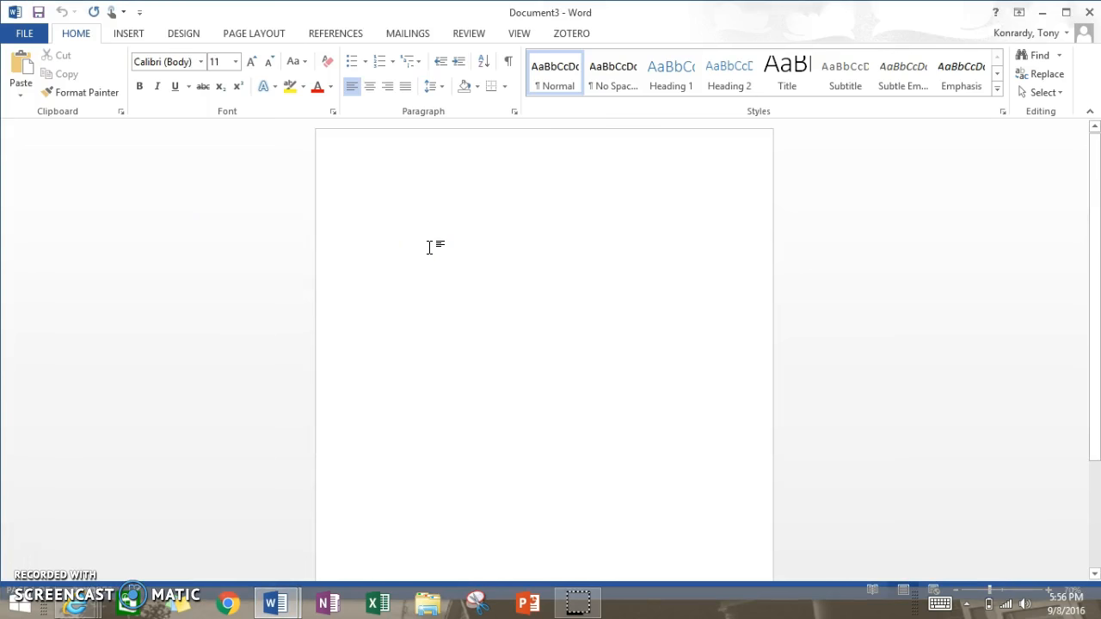
pyautogui.hotkey('ctrl', 'v')
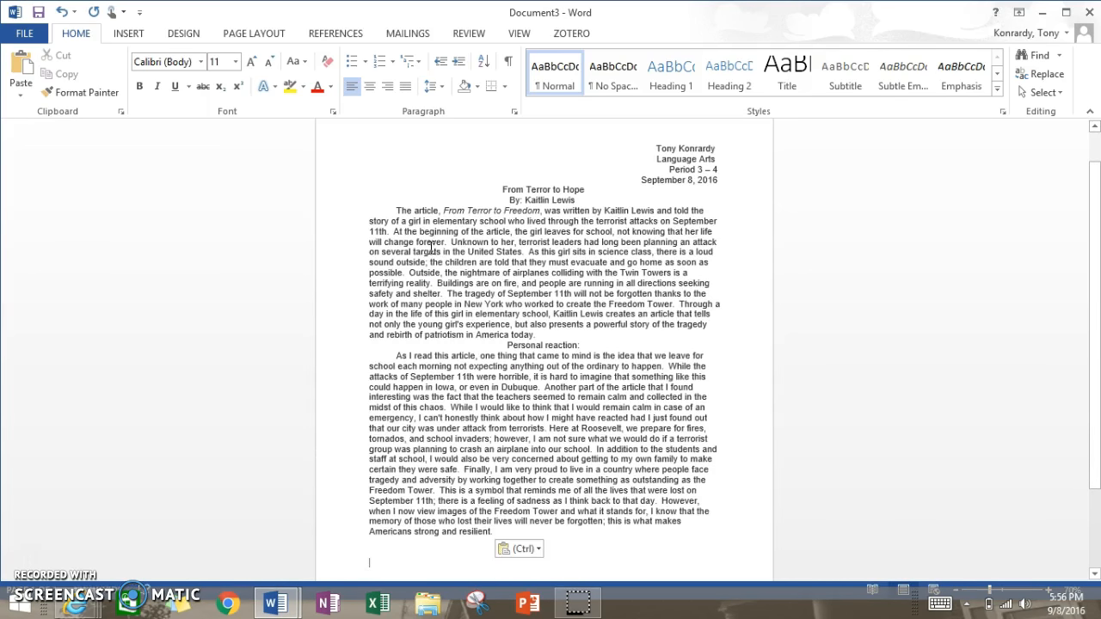
pyautogui.click(538, 299)
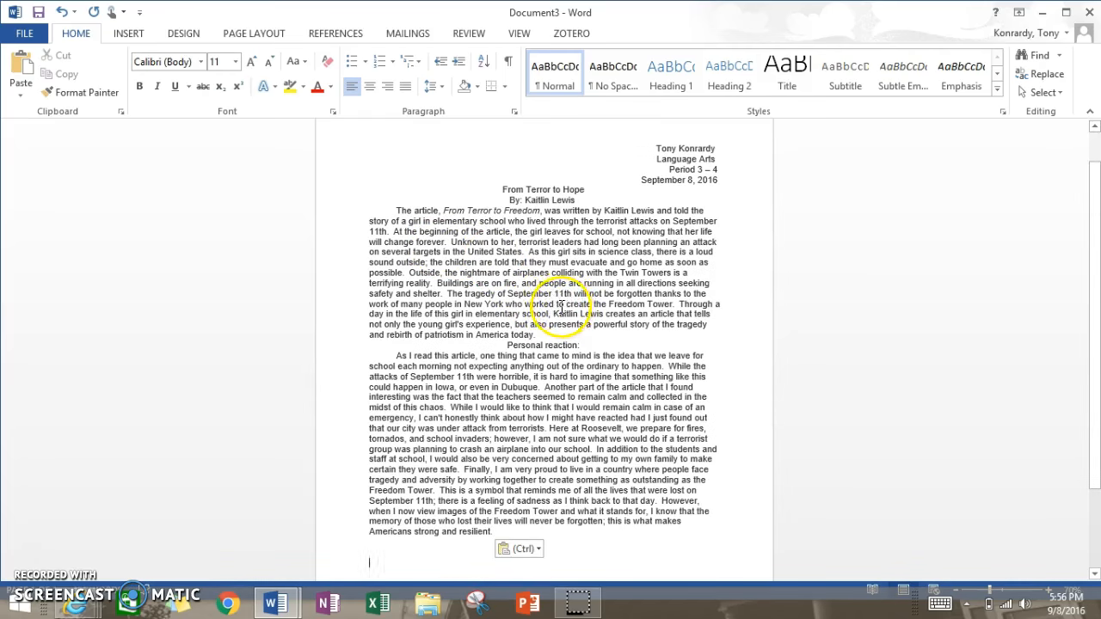
pyautogui.keyDown('ctrl'); pyautogui.scroll(5, 561, 307); pyautogui.keyUp('ctrl')
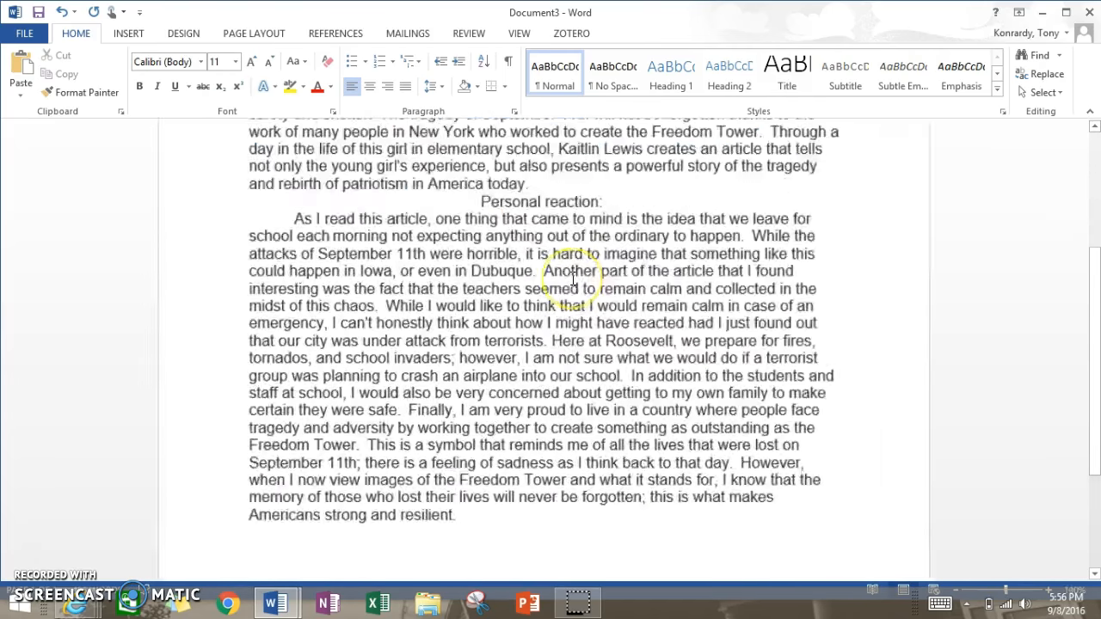
pyautogui.keyDown('ctrl'); pyautogui.scroll(-4, 574, 278); pyautogui.keyUp('ctrl')
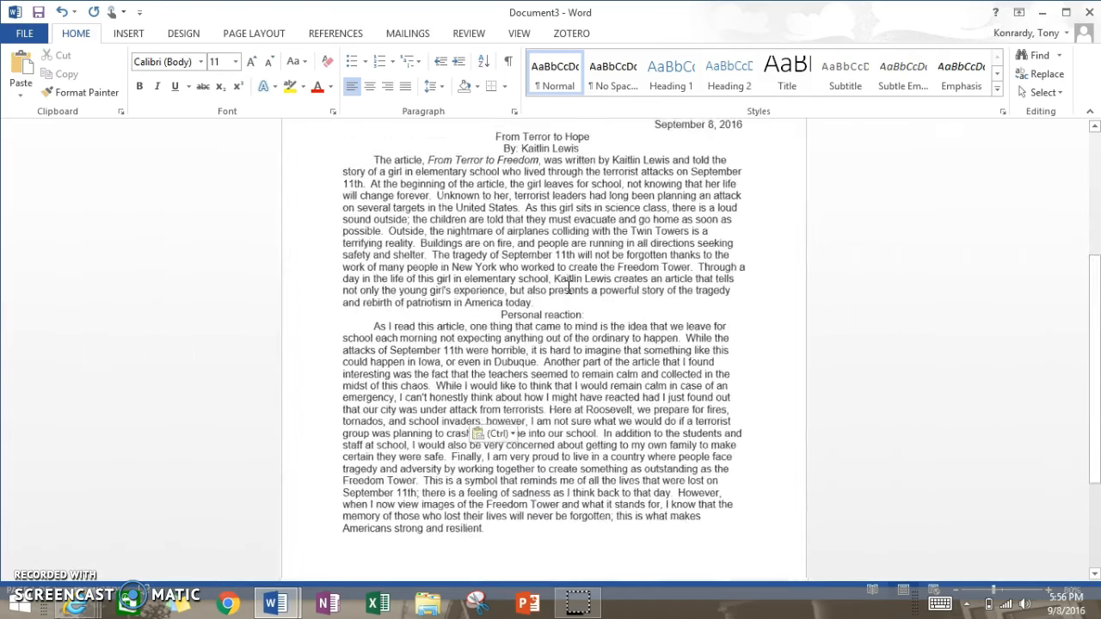
pyautogui.keyDown('ctrl'); pyautogui.scroll(-2, 568, 287); pyautogui.keyUp('ctrl')
pyautogui.moveTo(554, 221); pyautogui.dragTo(560, 244)
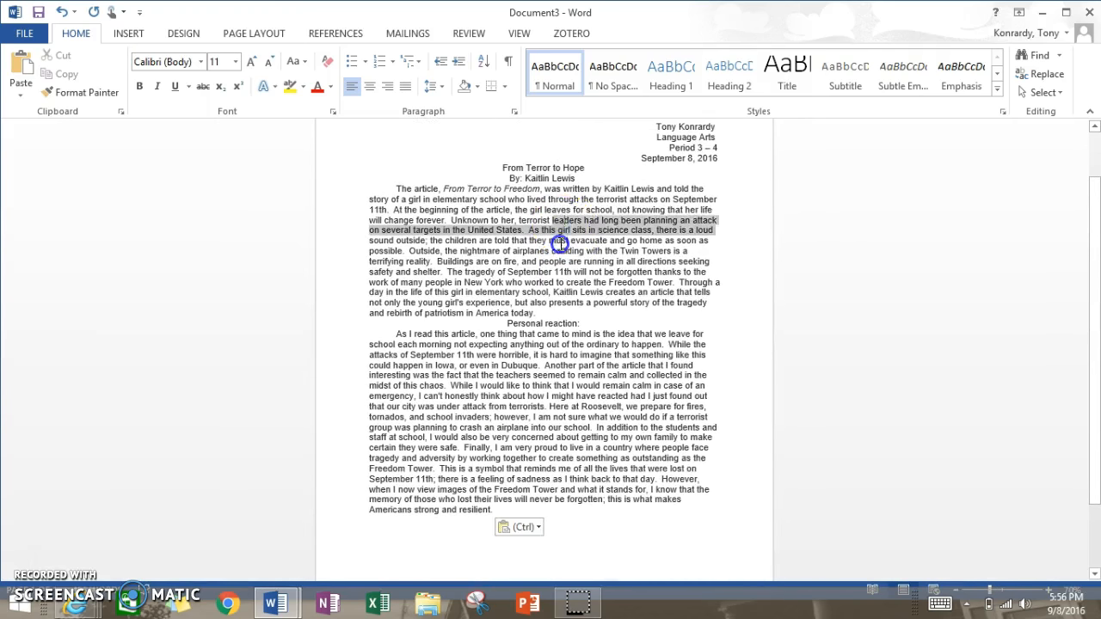
pyautogui.click(559, 244)
# - Left-align the entire text of the pasted essay, including the heading lines and titles
pyautogui.scroll(2, 852, 313)
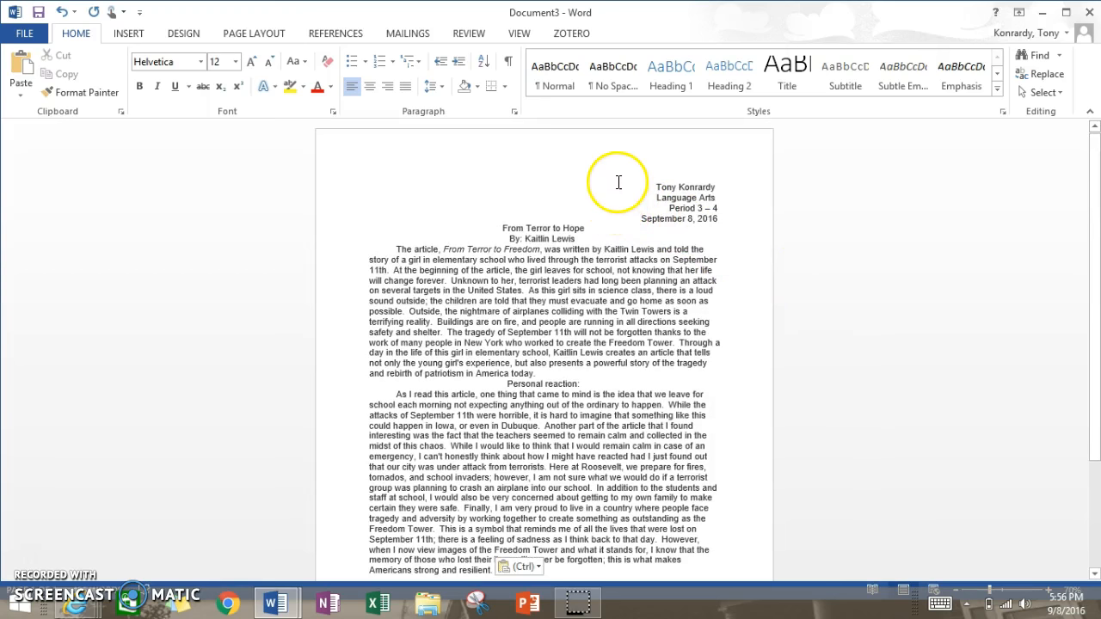
pyautogui.hotkey('ctrl', 'a')
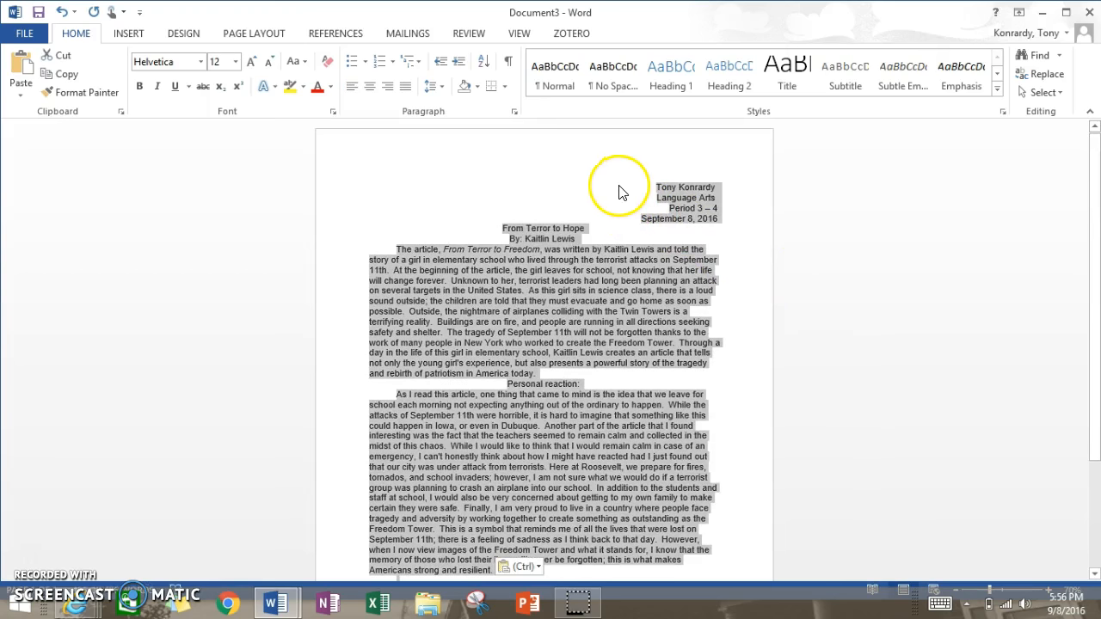
pyautogui.click(354, 92)
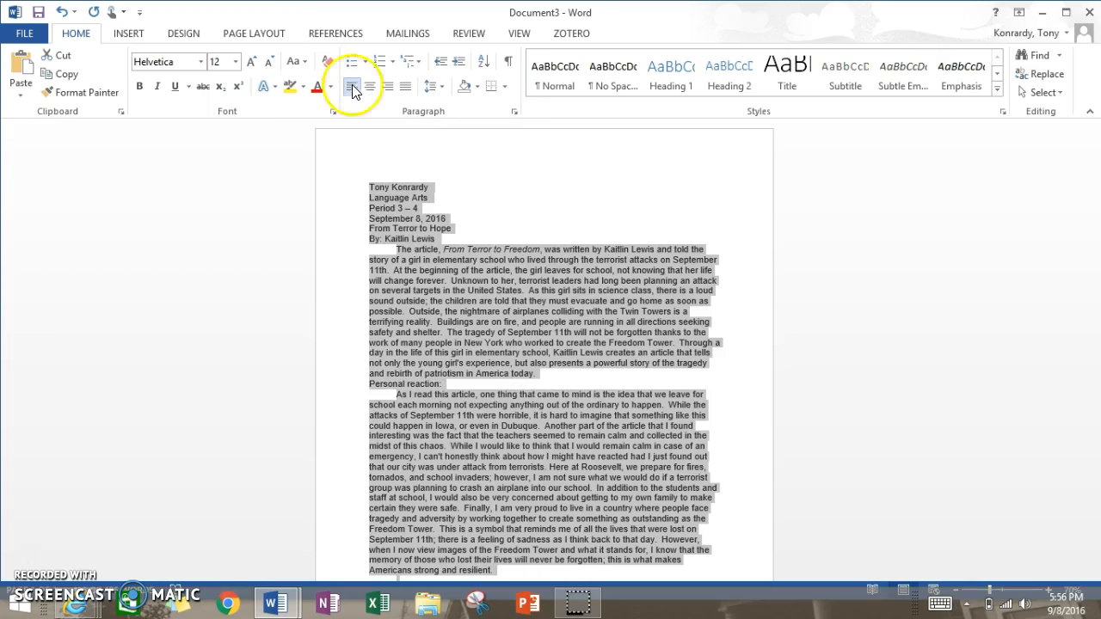
# - Apply the Narrow margins preset, 0.5" on all sides, to the document
pyautogui.click(284, 36)
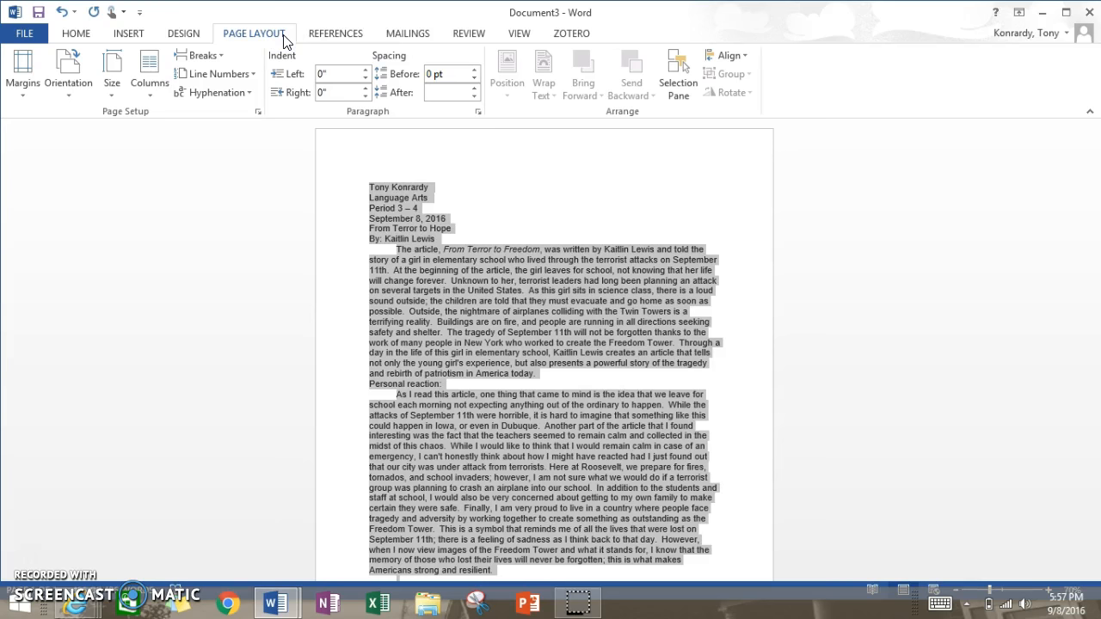
pyautogui.click(33, 82)
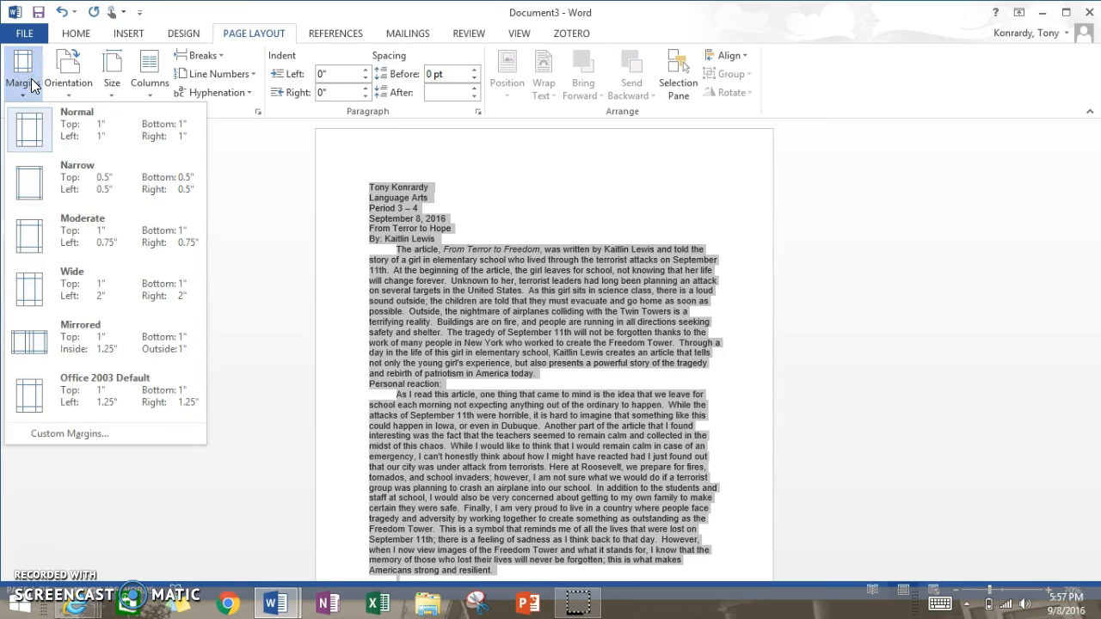
pyautogui.click(44, 168)
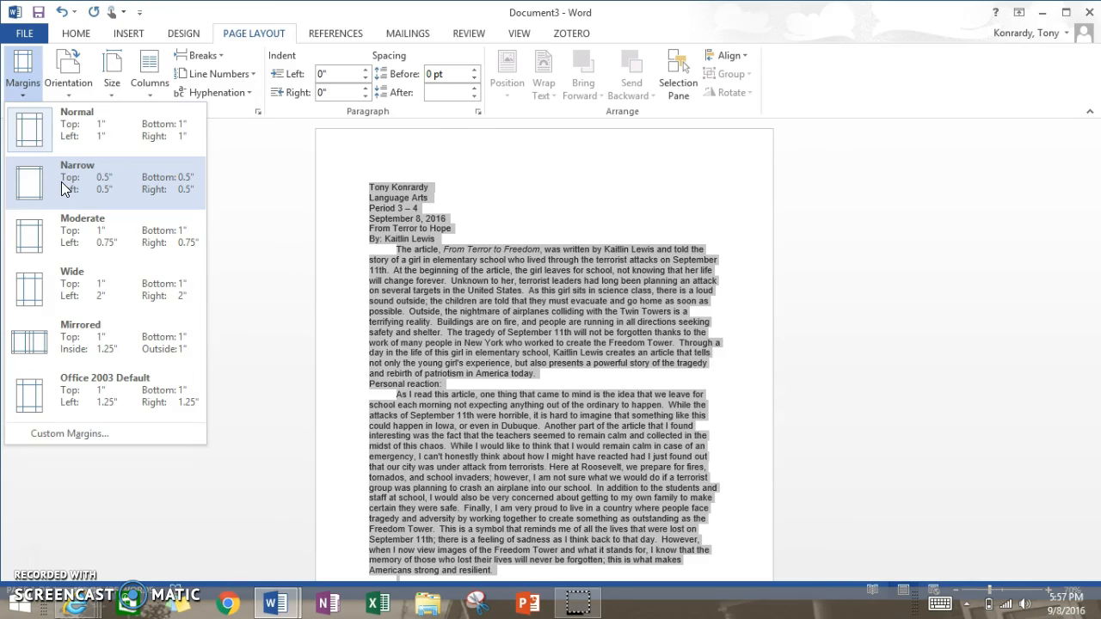
pyautogui.click(61, 181)
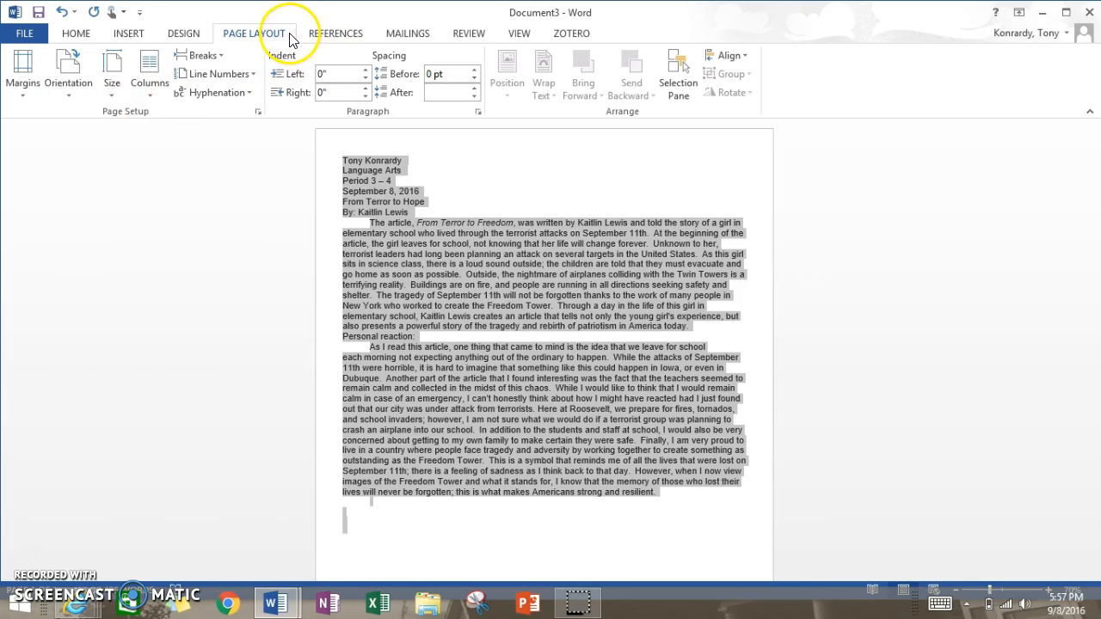
# - Arrange the whole essay text in two columns
pyautogui.click(156, 70)
pyautogui.click(173, 152)
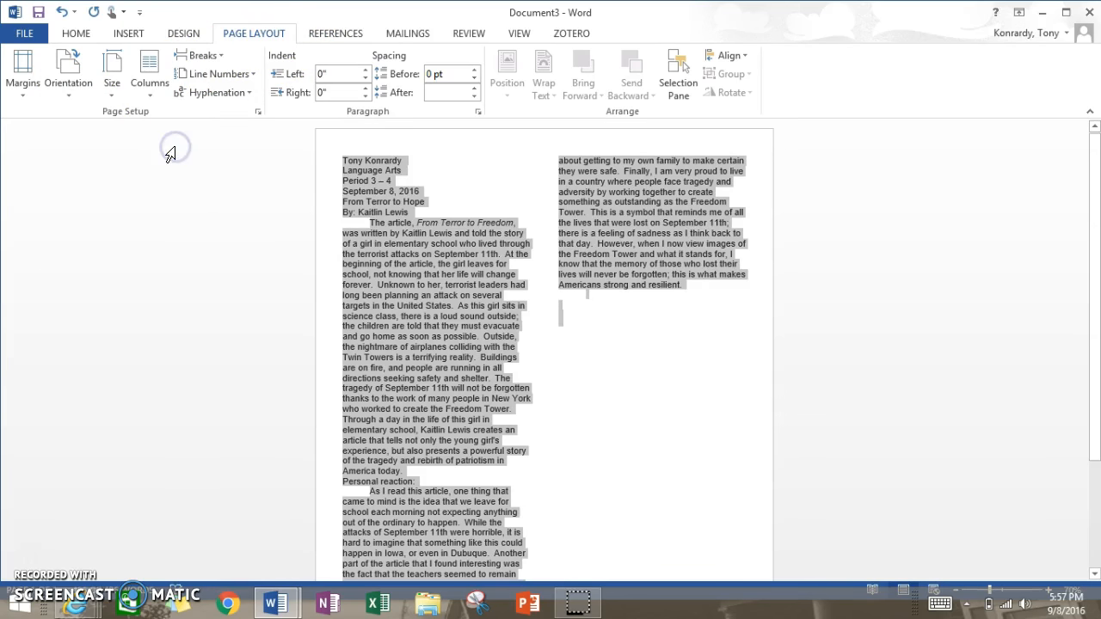
# - Try the three-column layout on the essay and return the text to two columns
pyautogui.click(158, 76)
pyautogui.click(163, 187)
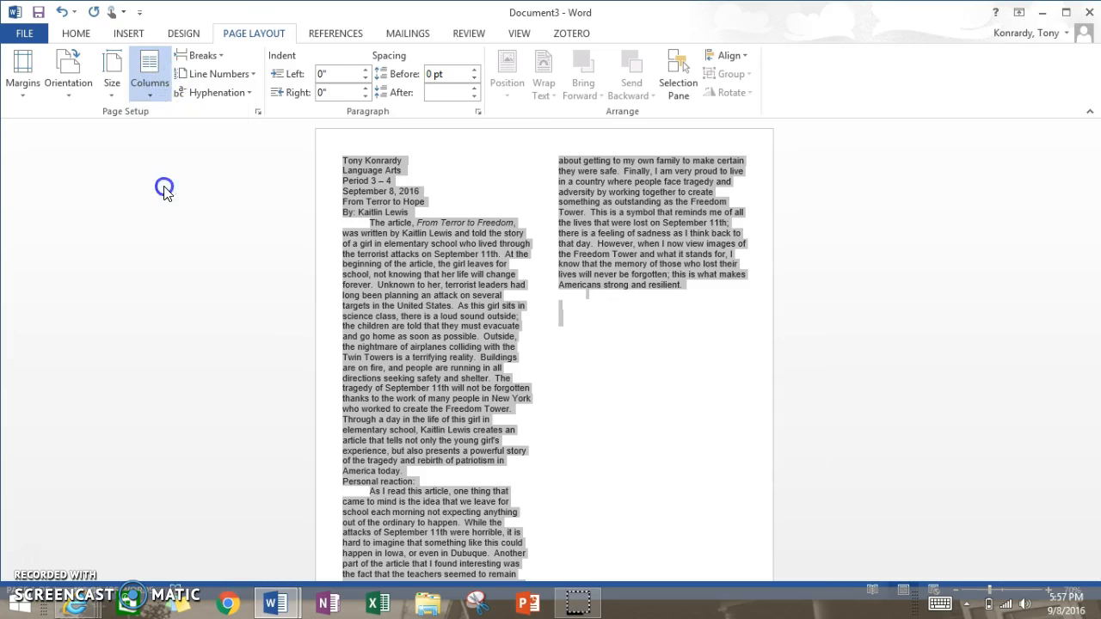
pyautogui.click(153, 86)
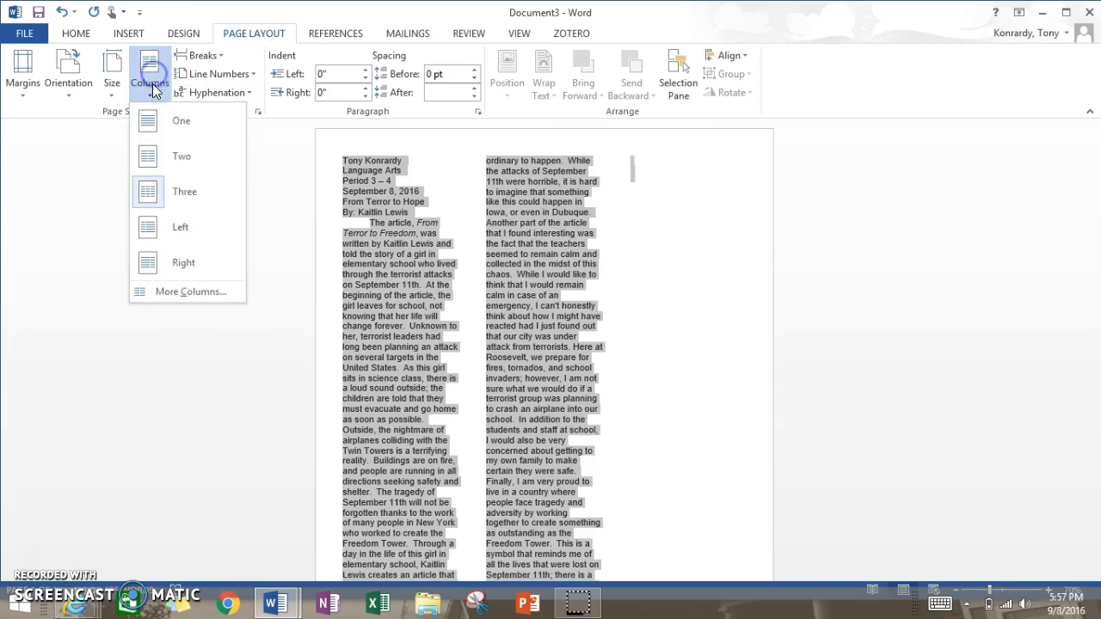
pyautogui.click(159, 153)
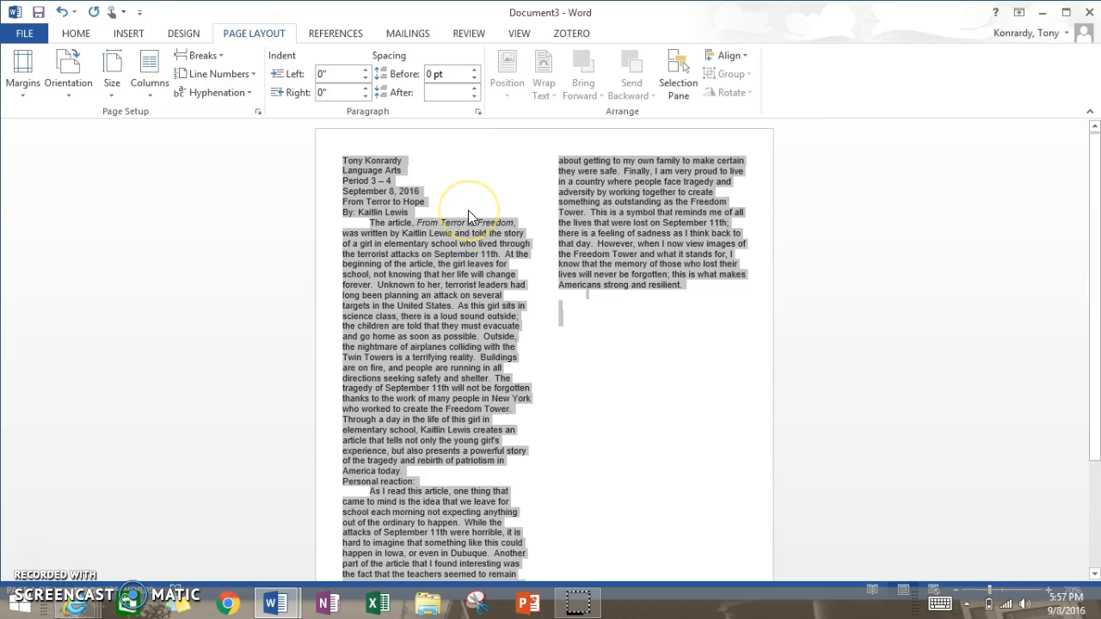
# - Insert a blank line before the title "From Terror to Hope" and another between the byline and the first paragraph
pyautogui.click(454, 236)
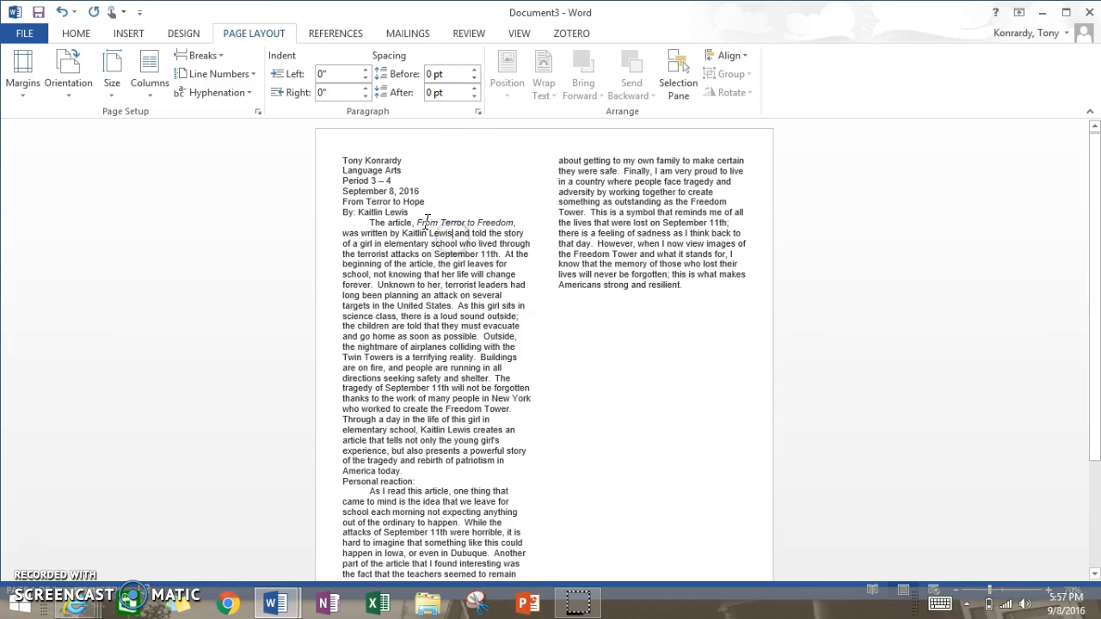
pyautogui.click(336, 199)
pyautogui.press('Return')
pyautogui.click(368, 228)
pyautogui.press('Return')
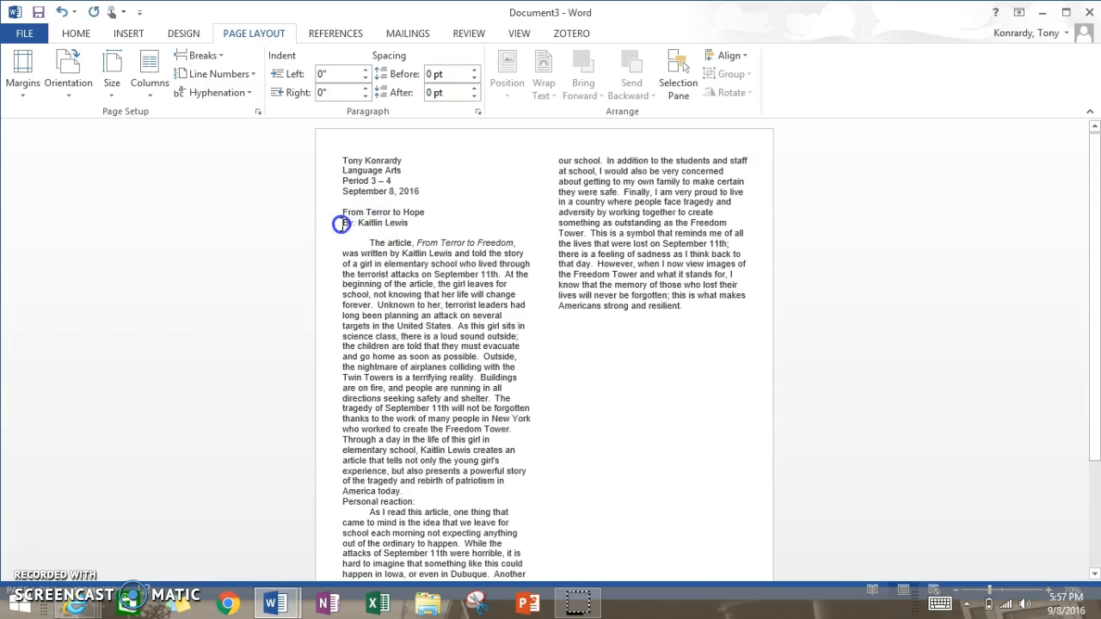
# - Insert a blank line between the title and the byline, and centre the whole heading block from the student's name through the byline
pyautogui.press('Return')
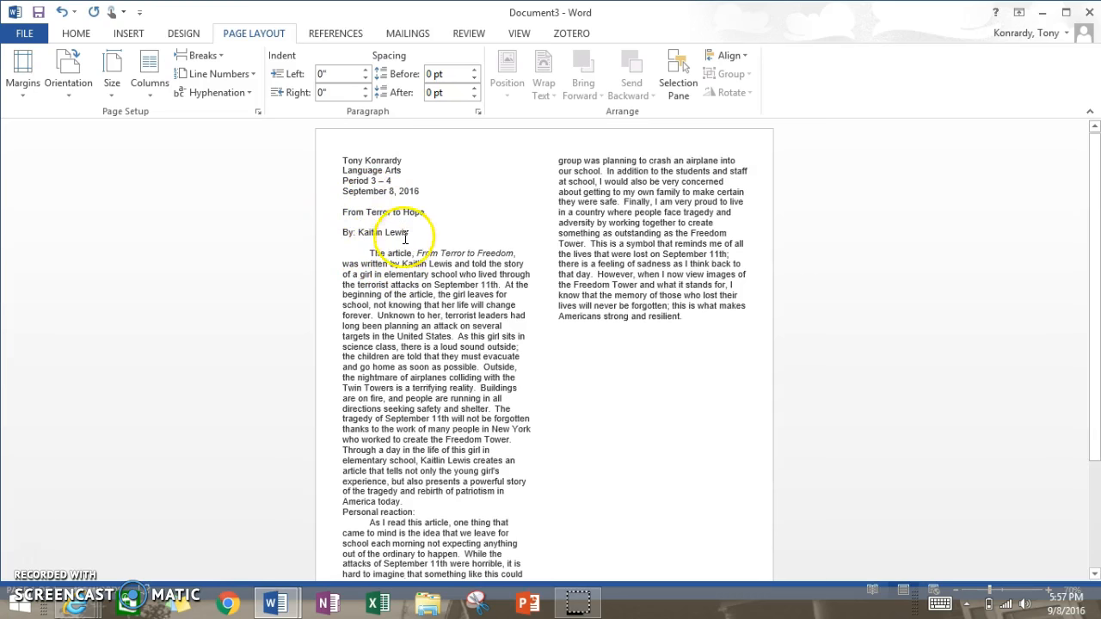
pyautogui.moveTo(394, 229); pyautogui.dragTo(347, 161)
pyautogui.click(76, 32)
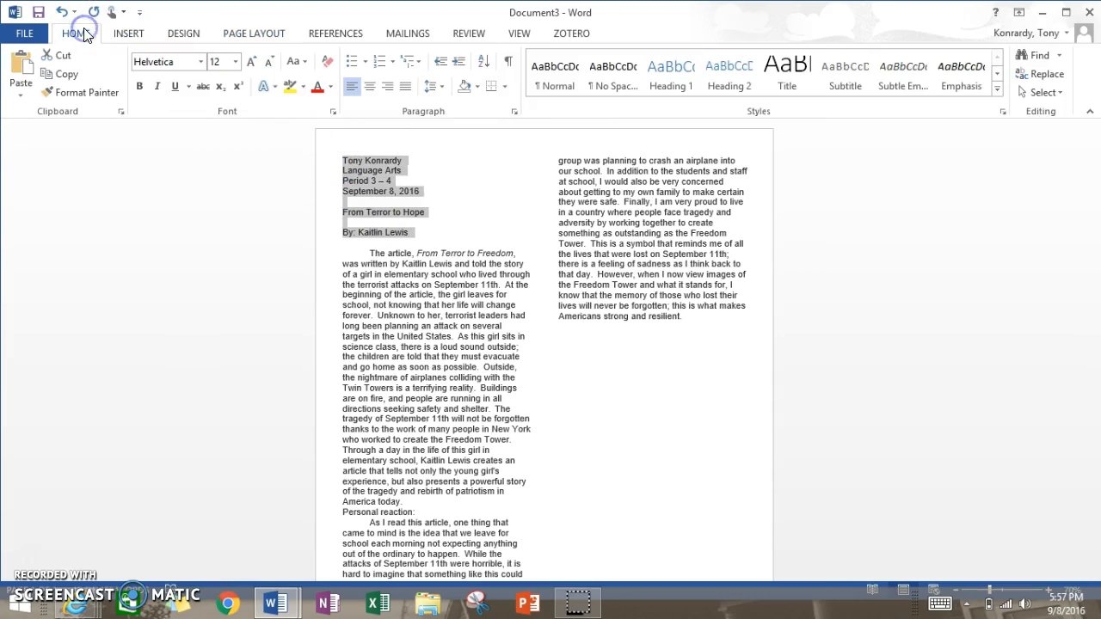
pyautogui.click(369, 86)
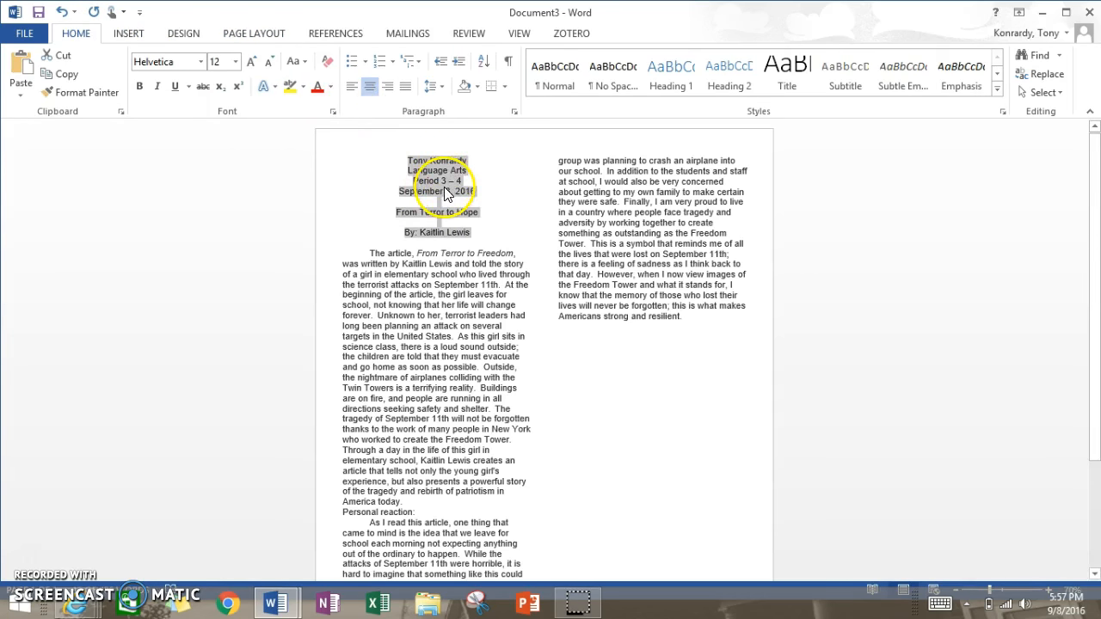
pyautogui.click(488, 239)
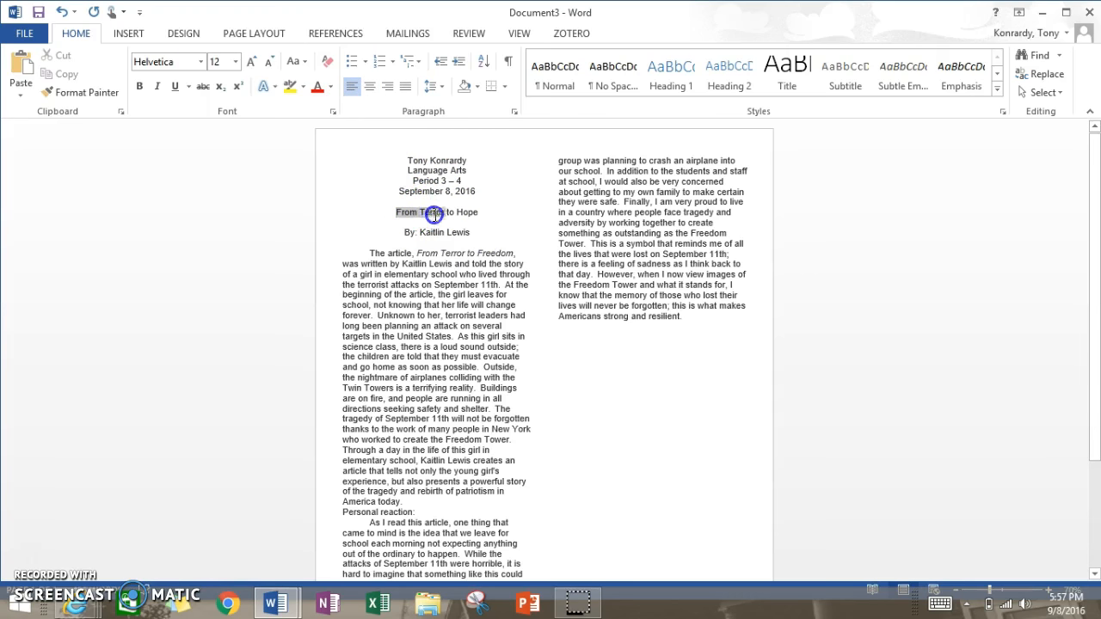
# - Format the title "From Terror to Hope" in Algerian at 22 pt and remove the blank line beneath it
pyautogui.moveTo(464, 220); pyautogui.dragTo(460, 216)
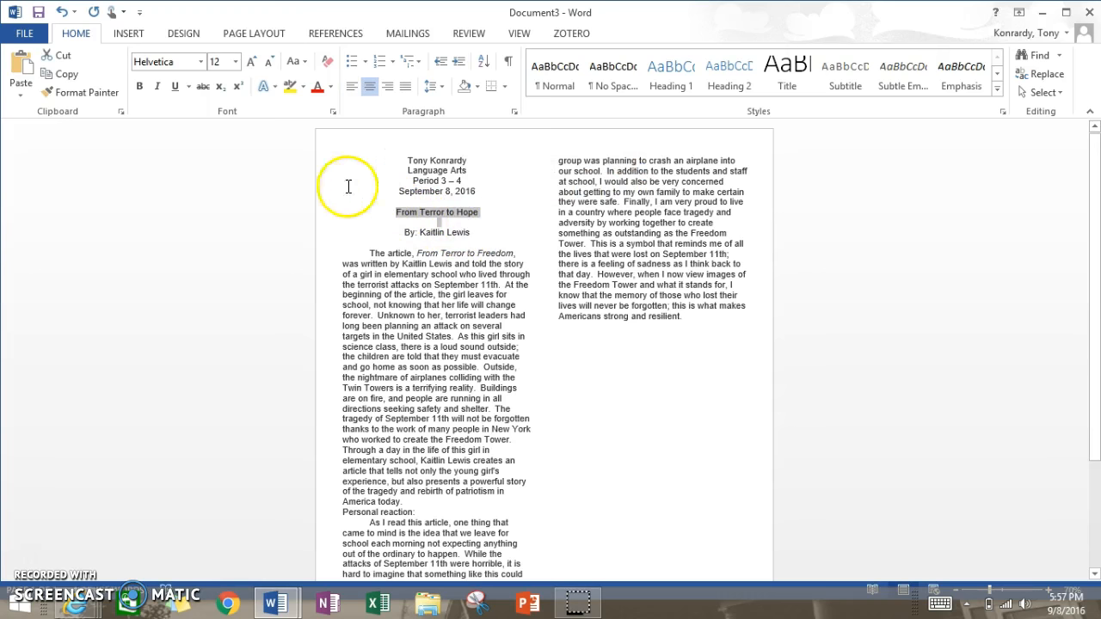
pyautogui.click(235, 62)
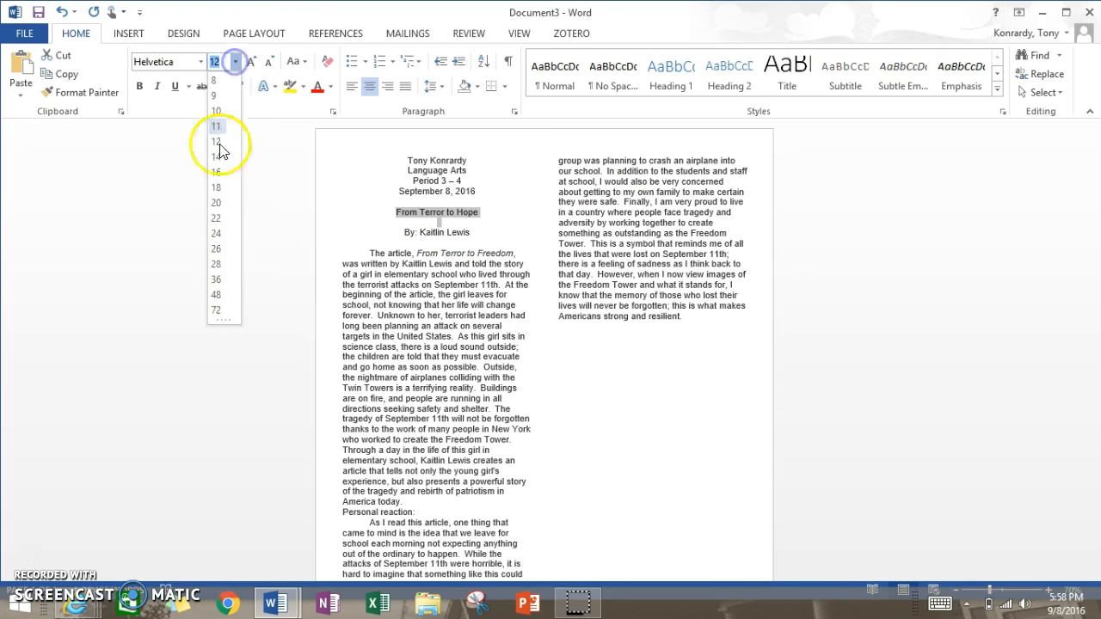
pyautogui.click(216, 205)
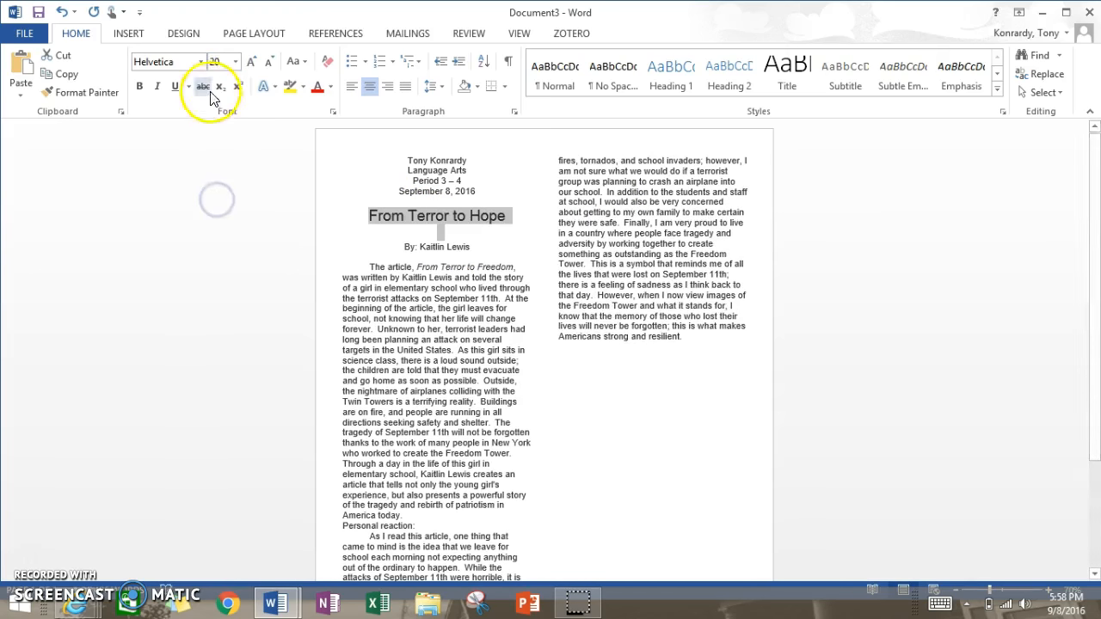
pyautogui.click(202, 63)
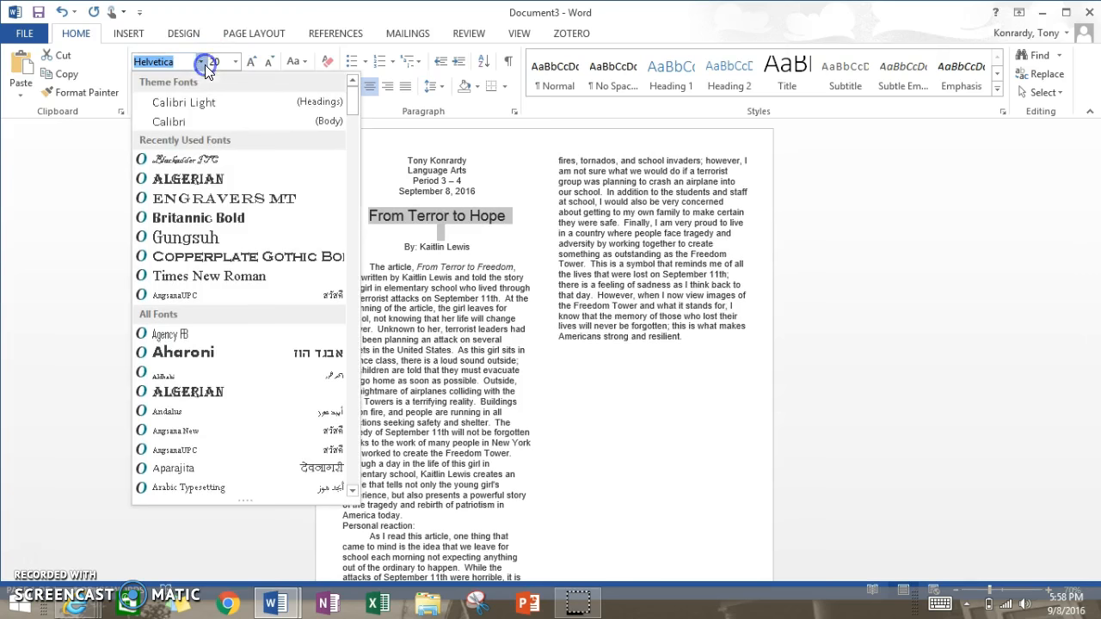
pyautogui.click(205, 181)
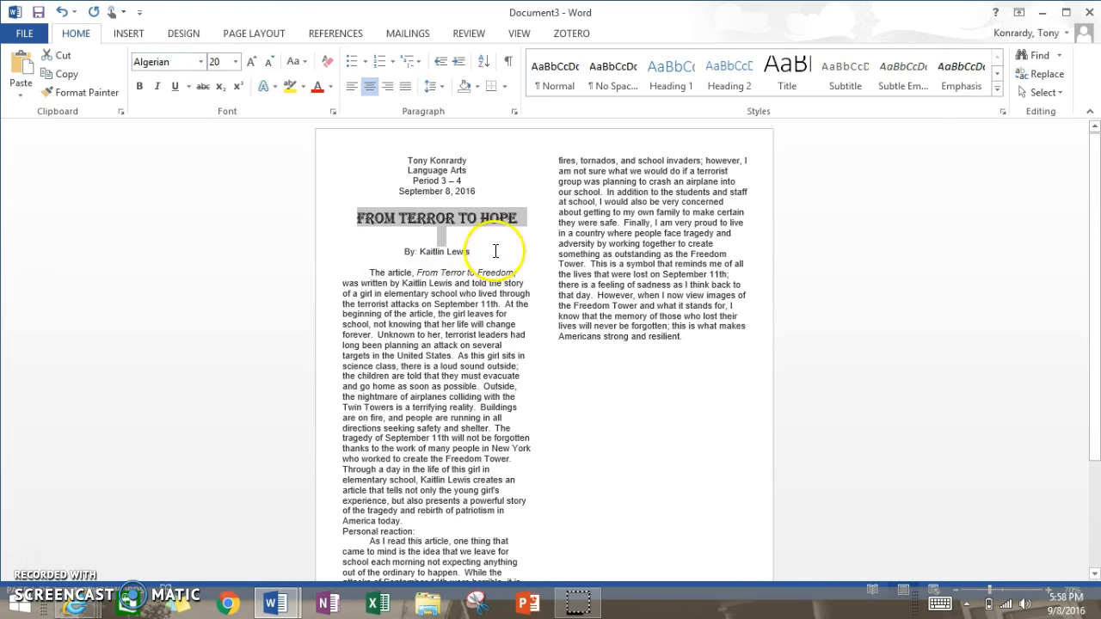
pyautogui.click(235, 62)
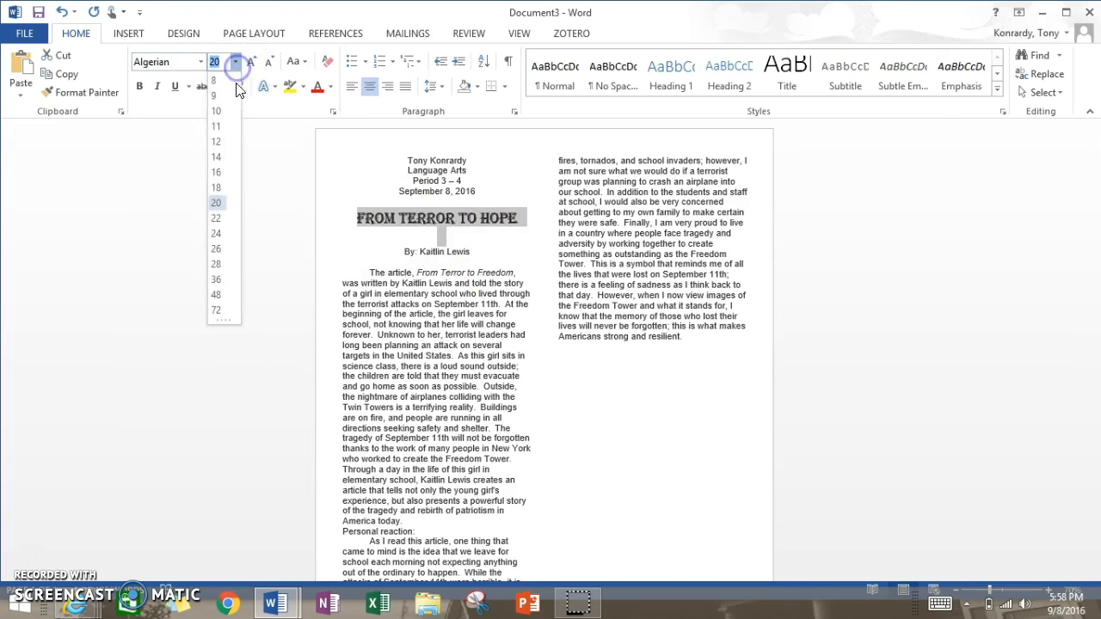
pyautogui.click(217, 218)
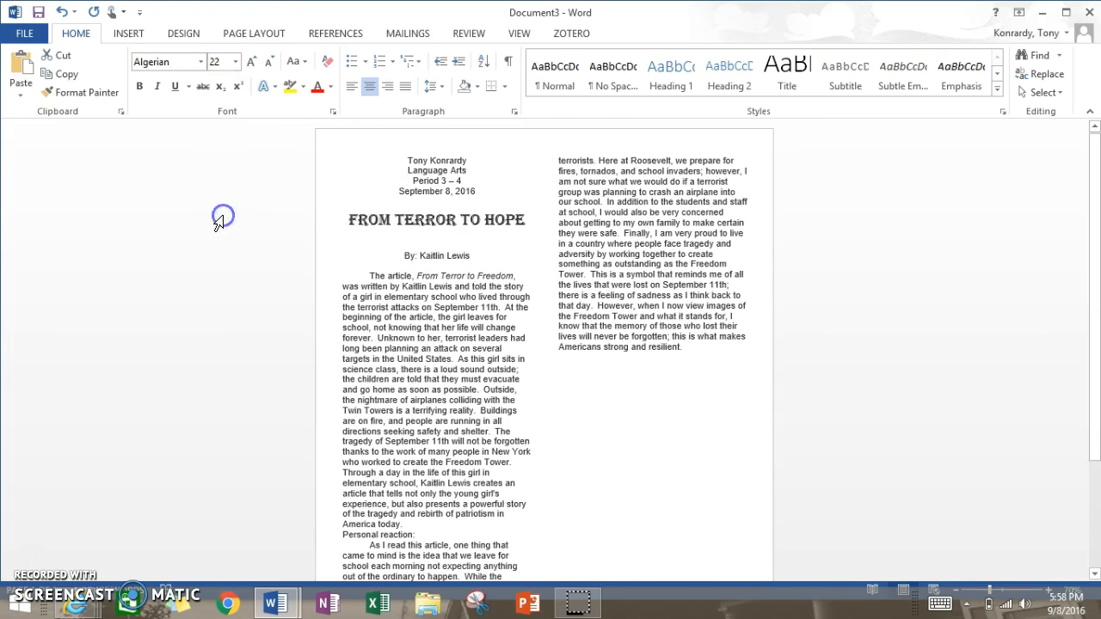
pyautogui.click(428, 239)
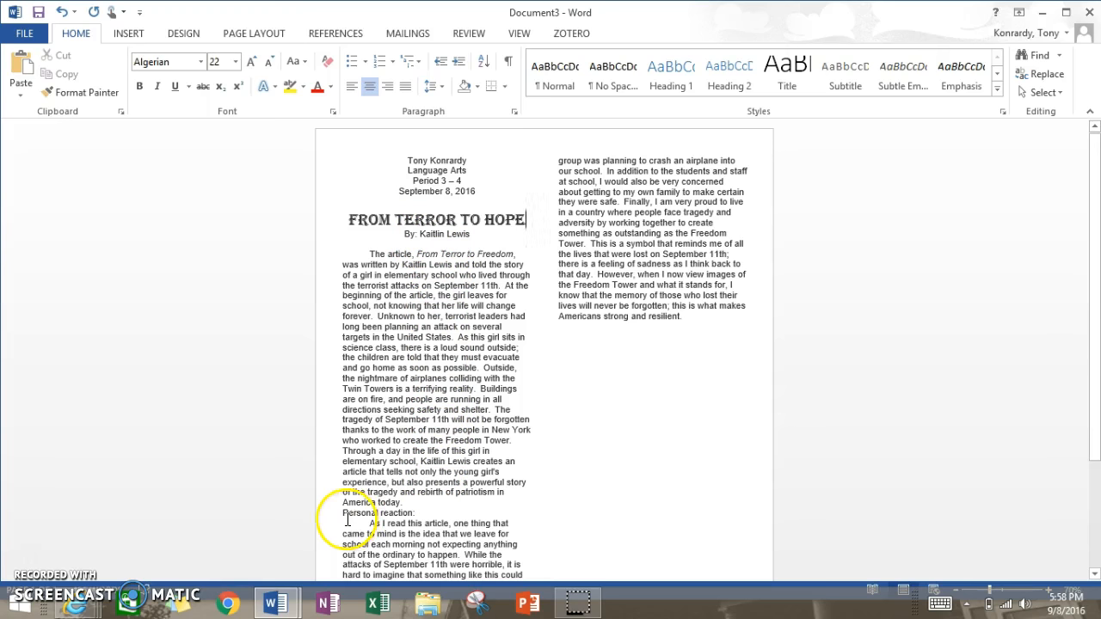
# - Insert two blank lines before the "Personal reaction:" heading
pyautogui.scroll(-3, 554, 411)
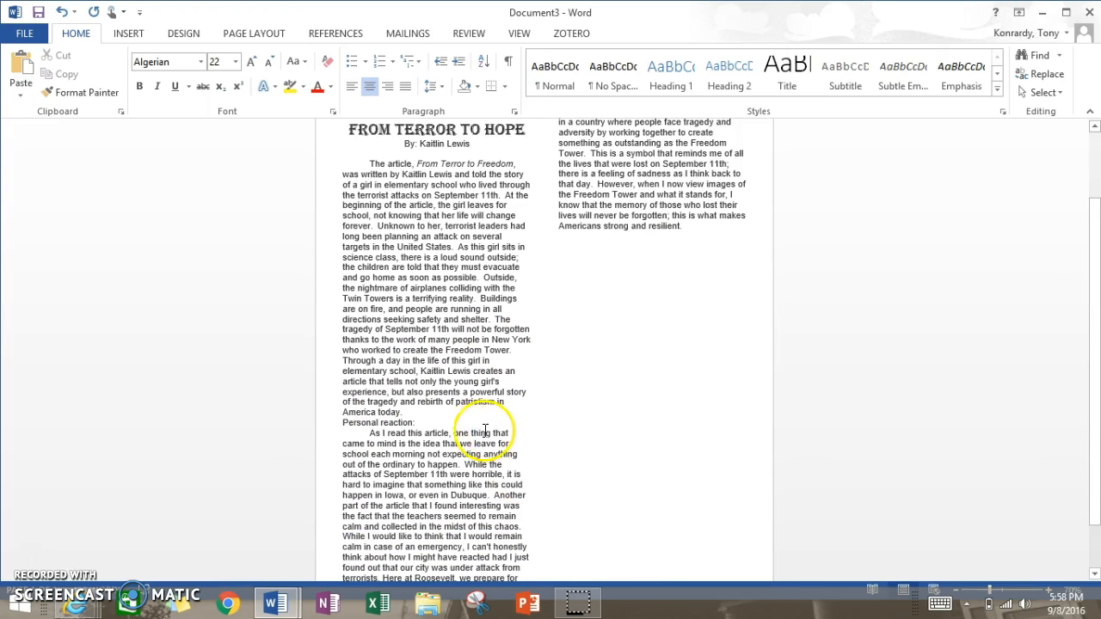
pyautogui.click(342, 424)
pyautogui.press('Return')
pyautogui.press('Return')
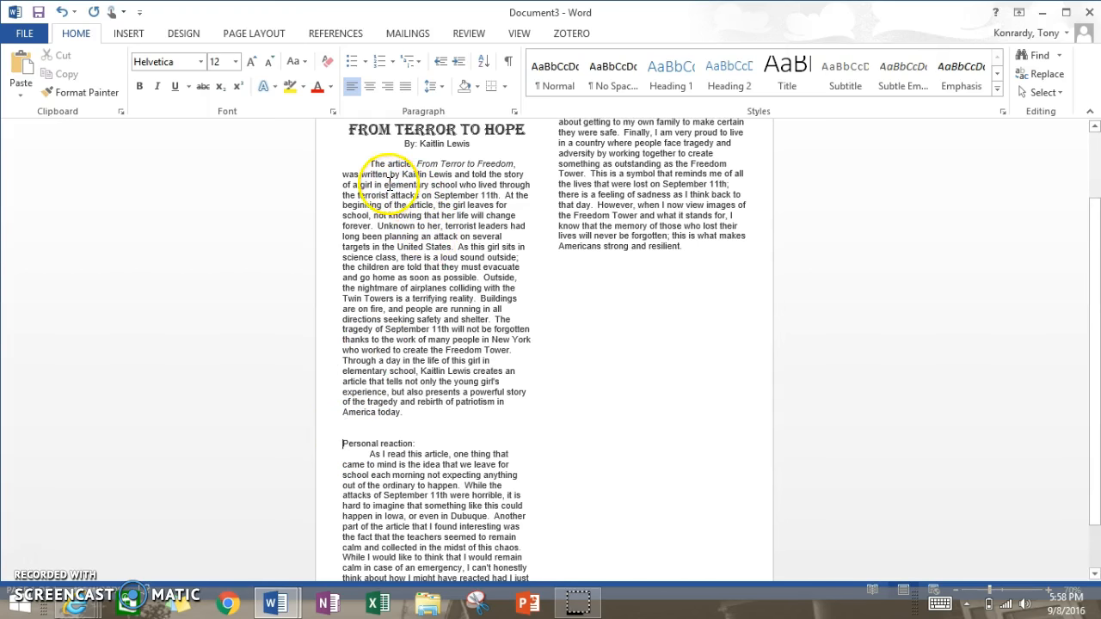
# - Switch to the Google page in Internet Explorer and search for "September 11th"
pyautogui.scroll(2, 387, 193)
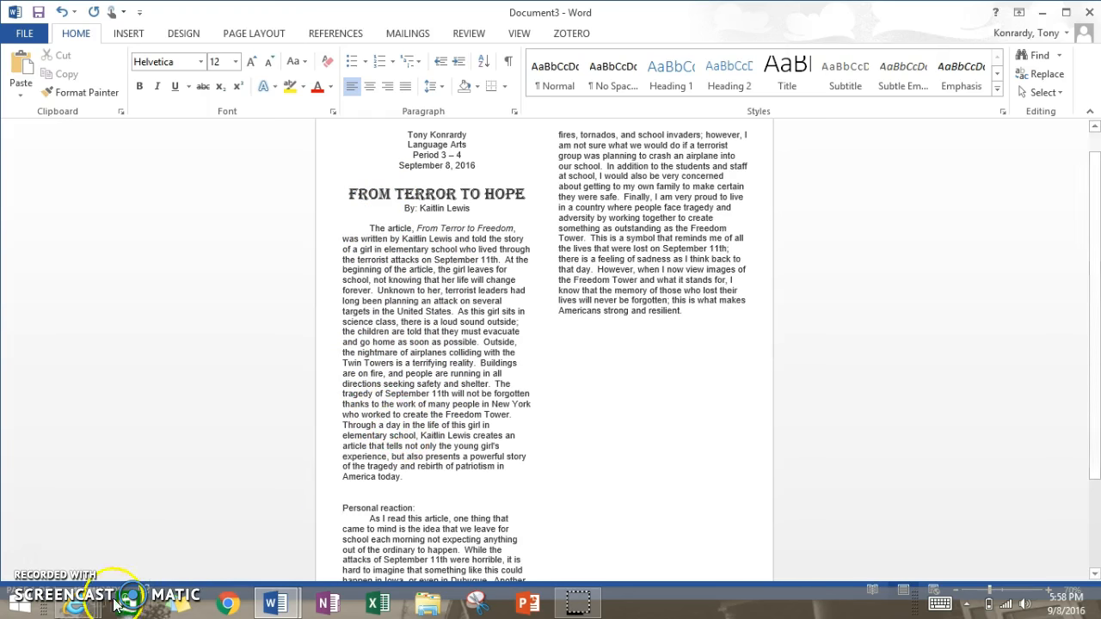
pyautogui.click(76, 604)
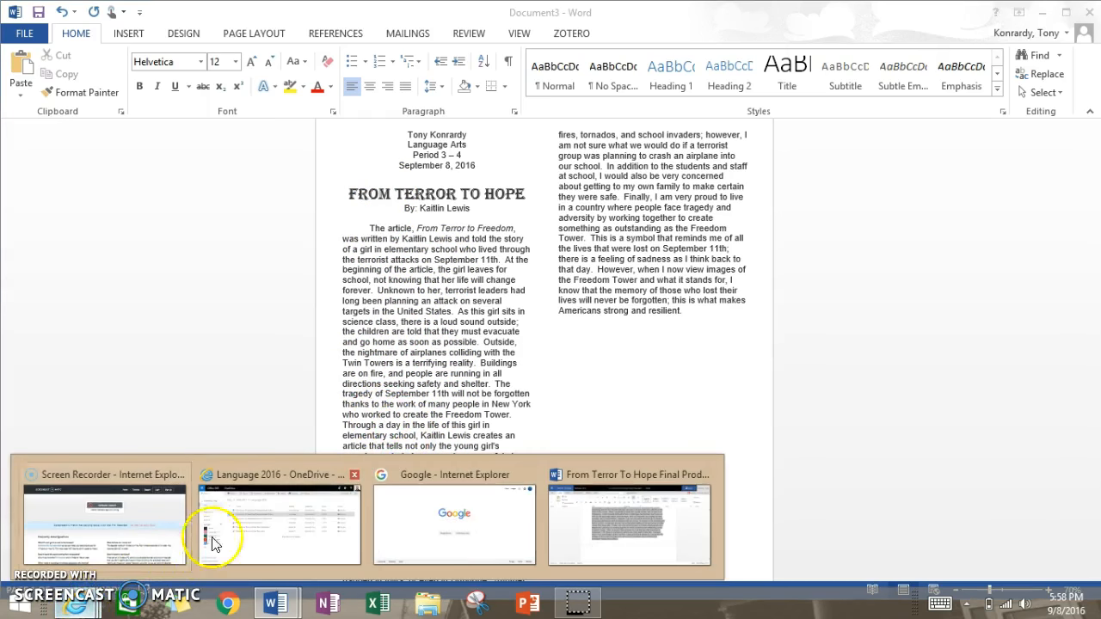
pyautogui.click(422, 529)
pyautogui.write('Sp')
pyautogui.press('BackSpace')
pyautogui.write('eptem')
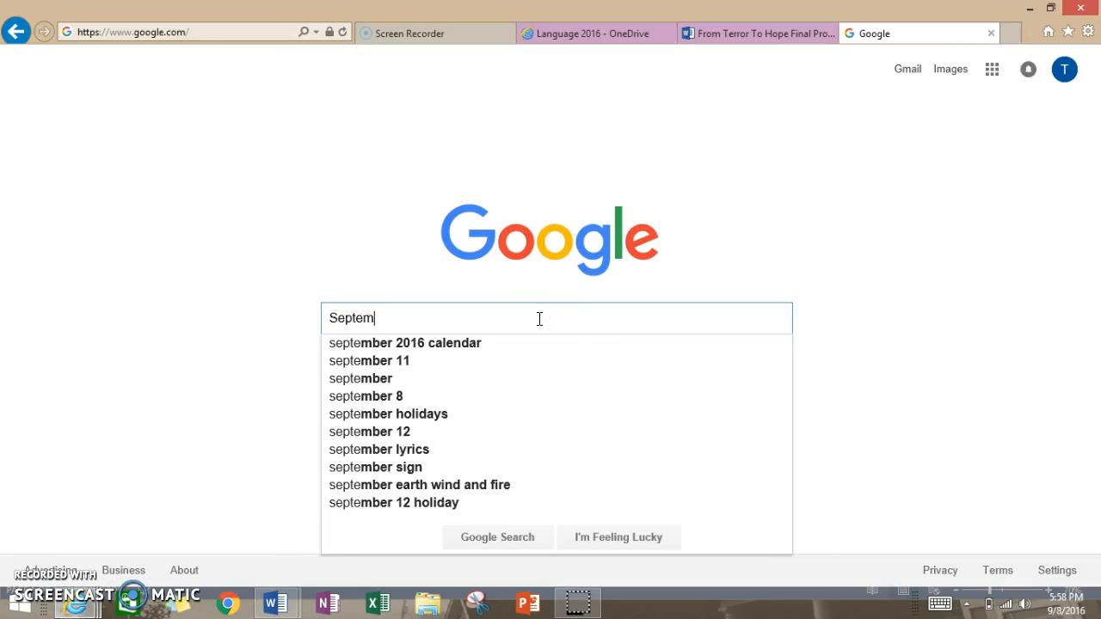
pyautogui.write('ber 11th')
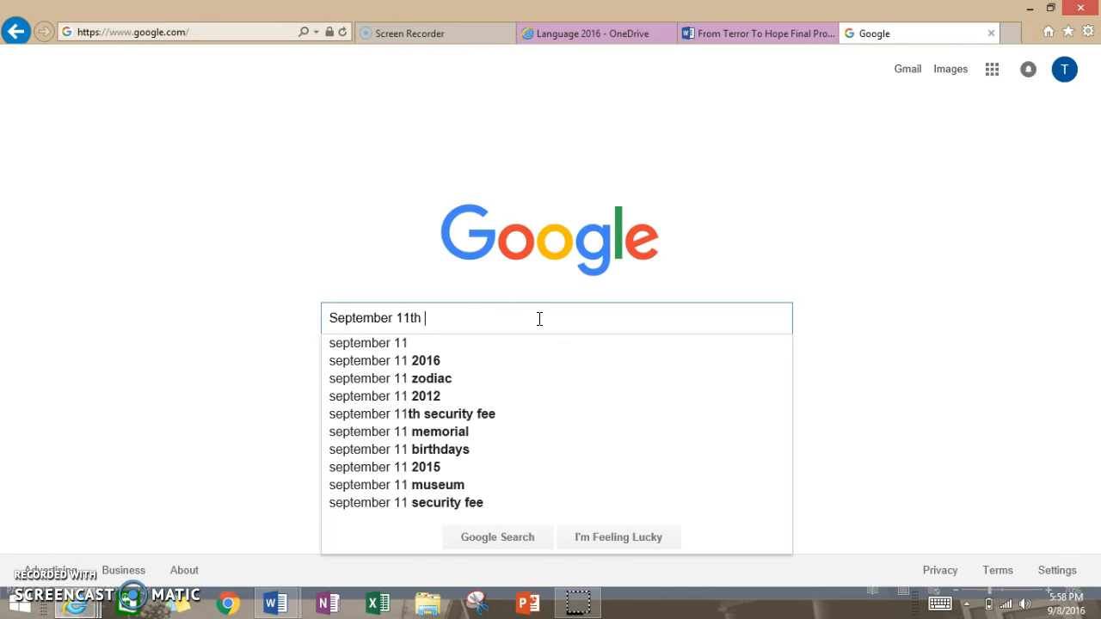
pyautogui.press('Return')
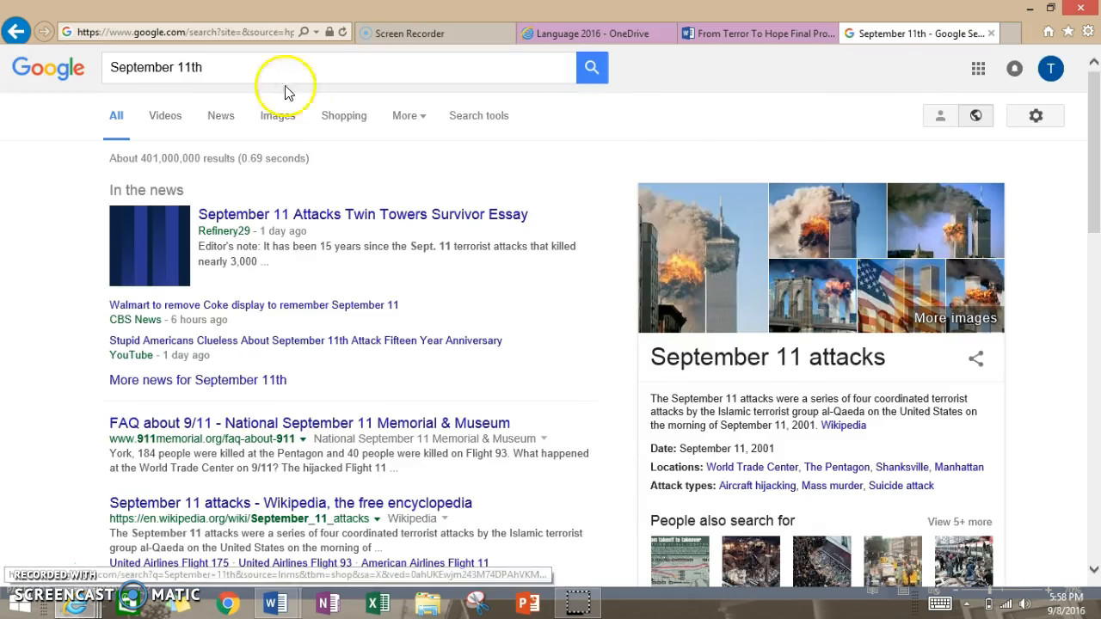
# - Narrow the search to "Never Forget" images and copy the flag picture captioned "NEVER FORGET. 09.11.2001"
pyautogui.click(267, 119)
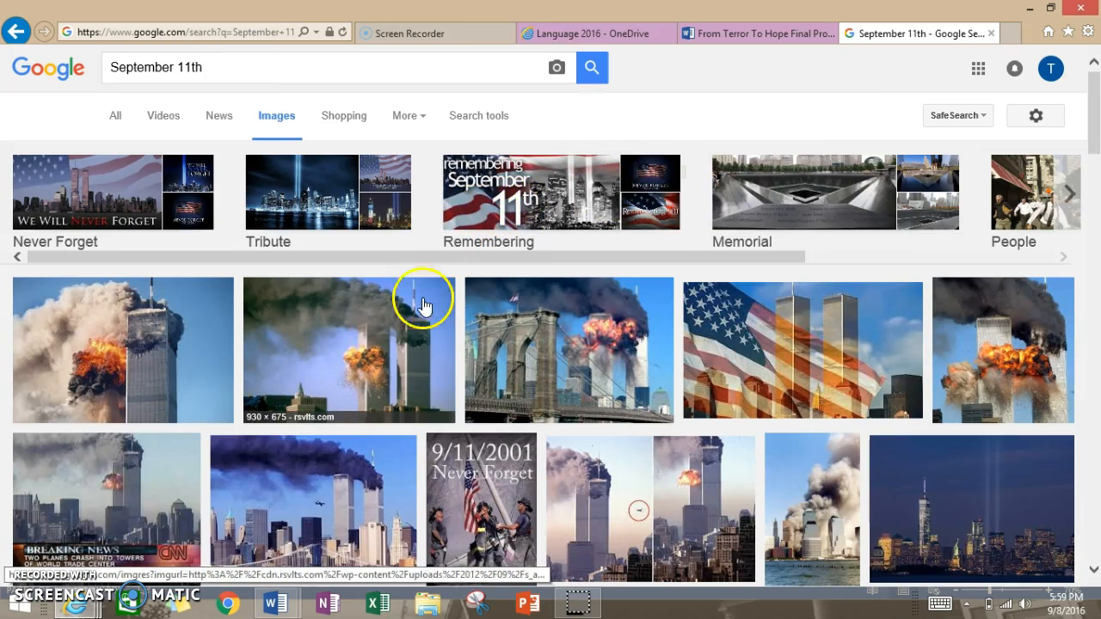
pyautogui.click(145, 212)
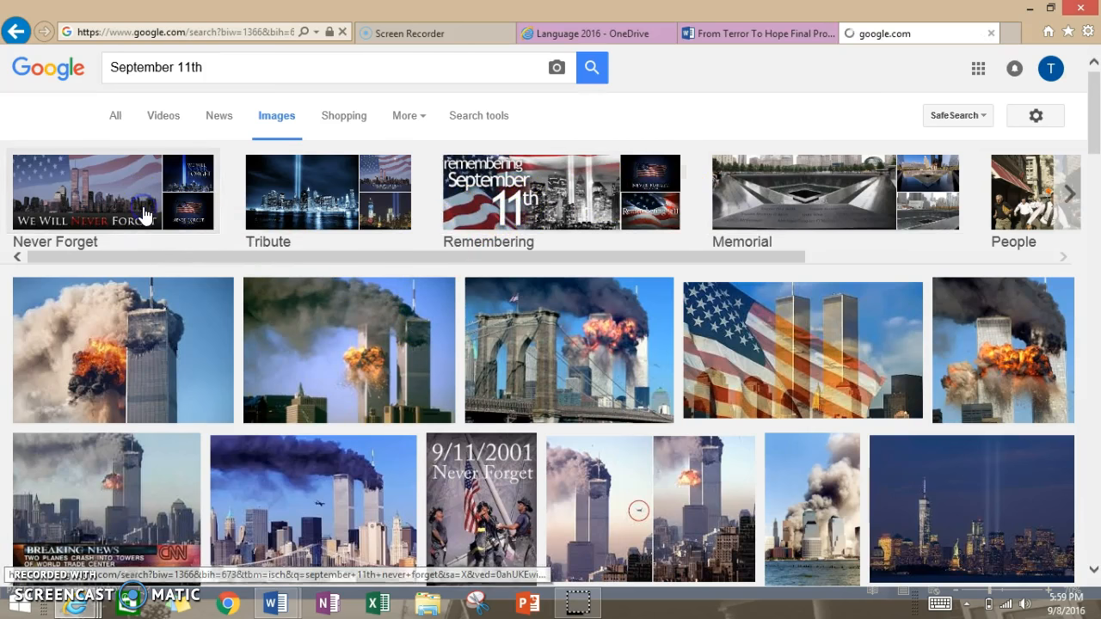
pyautogui.scroll(-1, 374, 286)
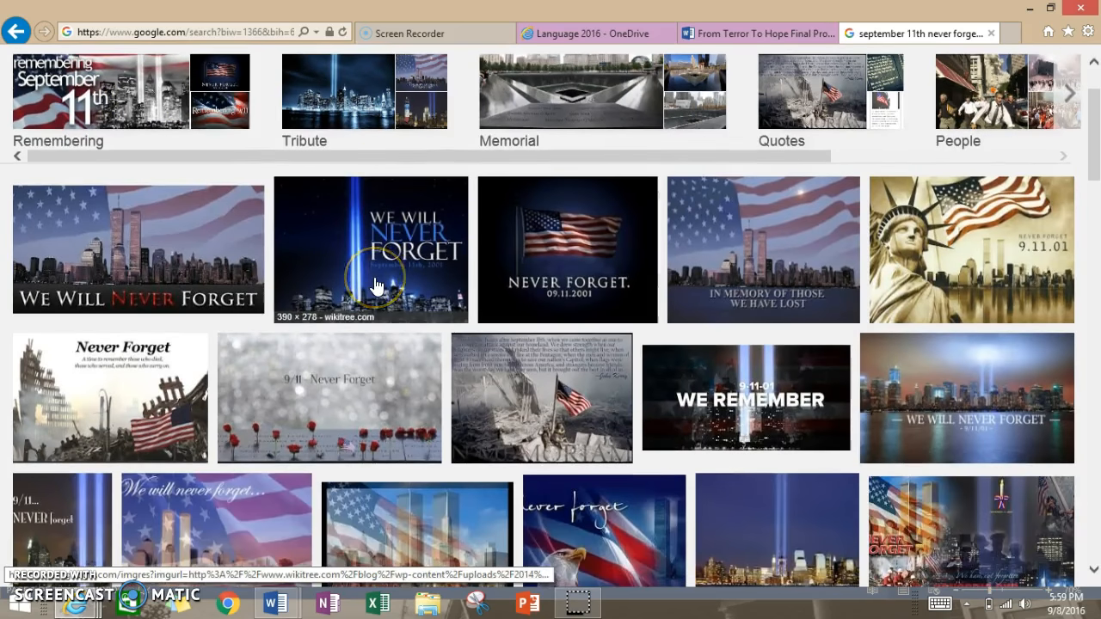
pyautogui.click(562, 257)
pyautogui.rightClick(428, 346)
pyautogui.click(376, 413)
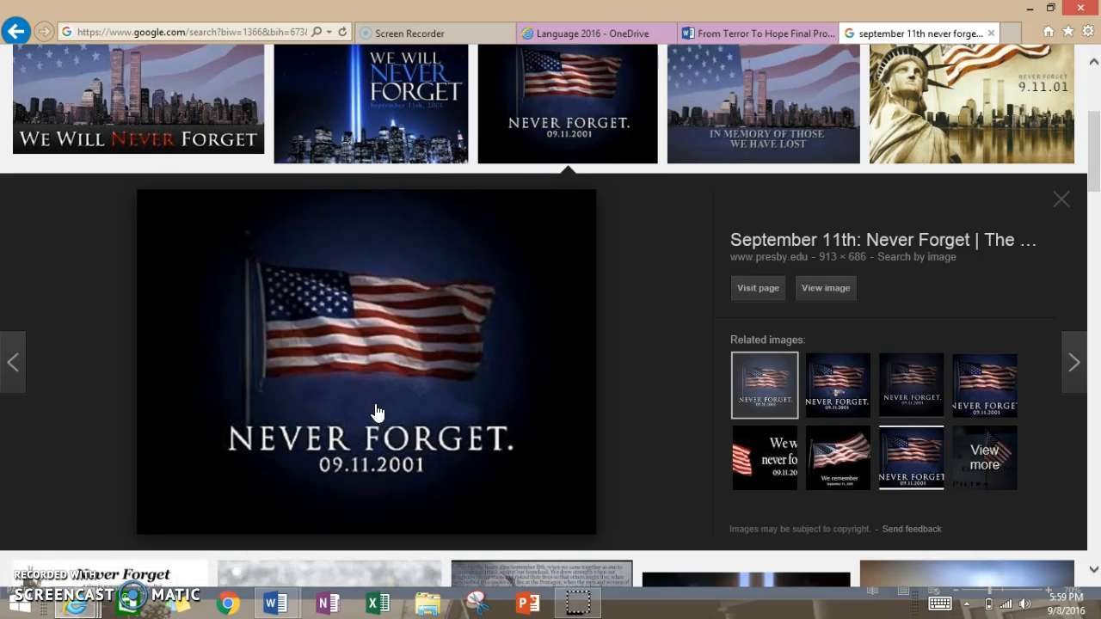
pyautogui.rightClick(376, 413)
pyautogui.click(356, 408)
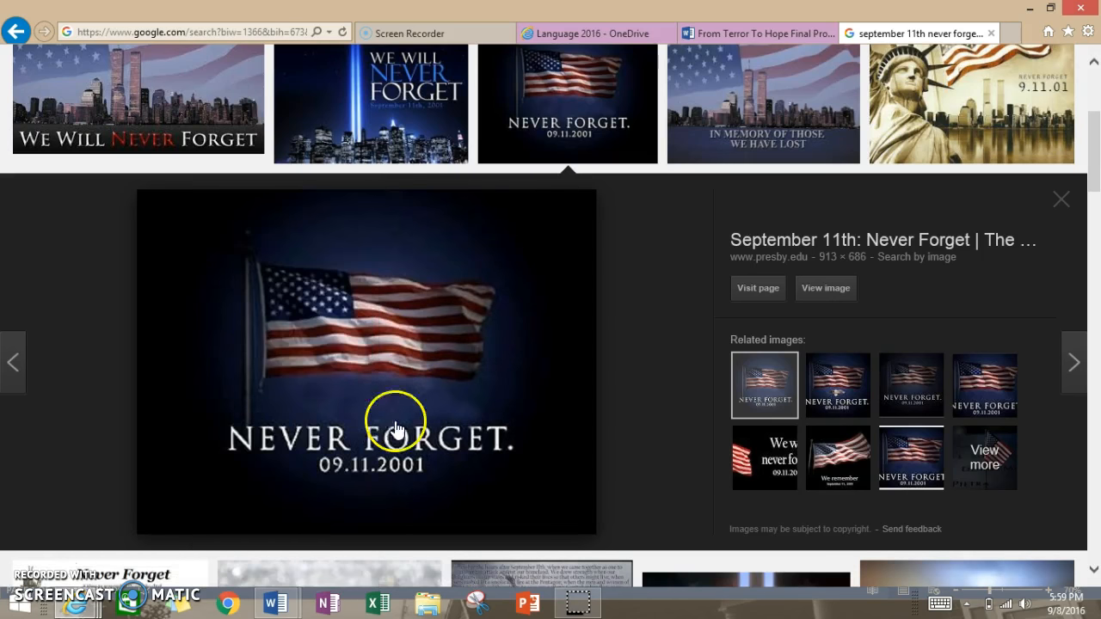
# - Switch to Document3 in Word and paste the copied flag image at the start of the first essay paragraph
pyautogui.moveTo(279, 602)
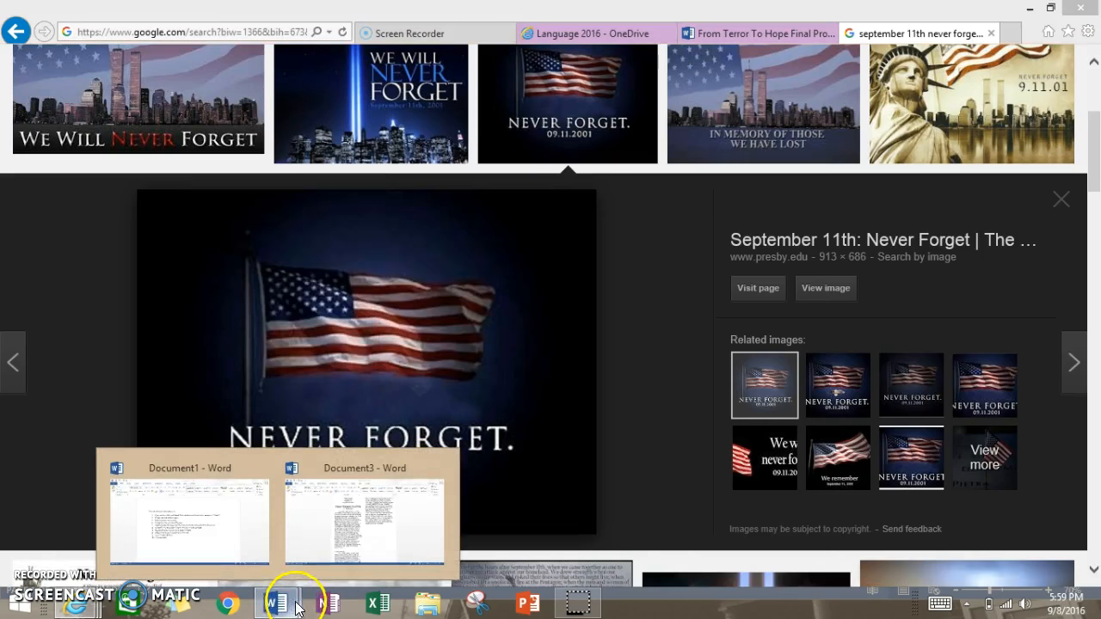
pyautogui.click(337, 558)
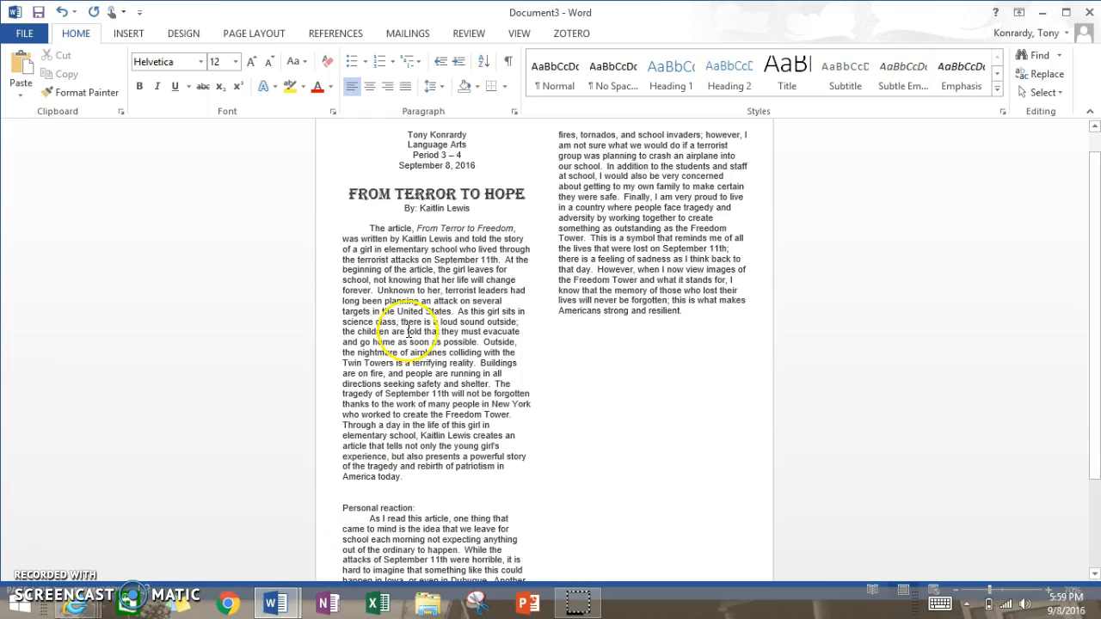
pyautogui.rightClick(362, 230)
pyautogui.click(395, 299)
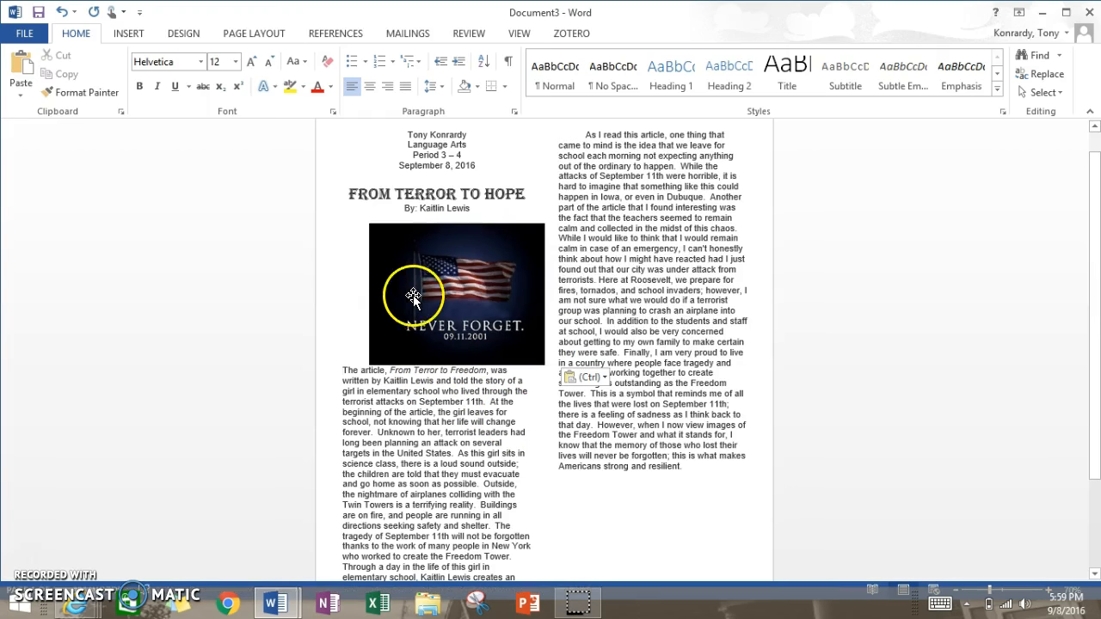
# - Give the flag image Tight text wrapping and fit it beside the first paragraph's opening lines at about half the column width
pyautogui.click(431, 314)
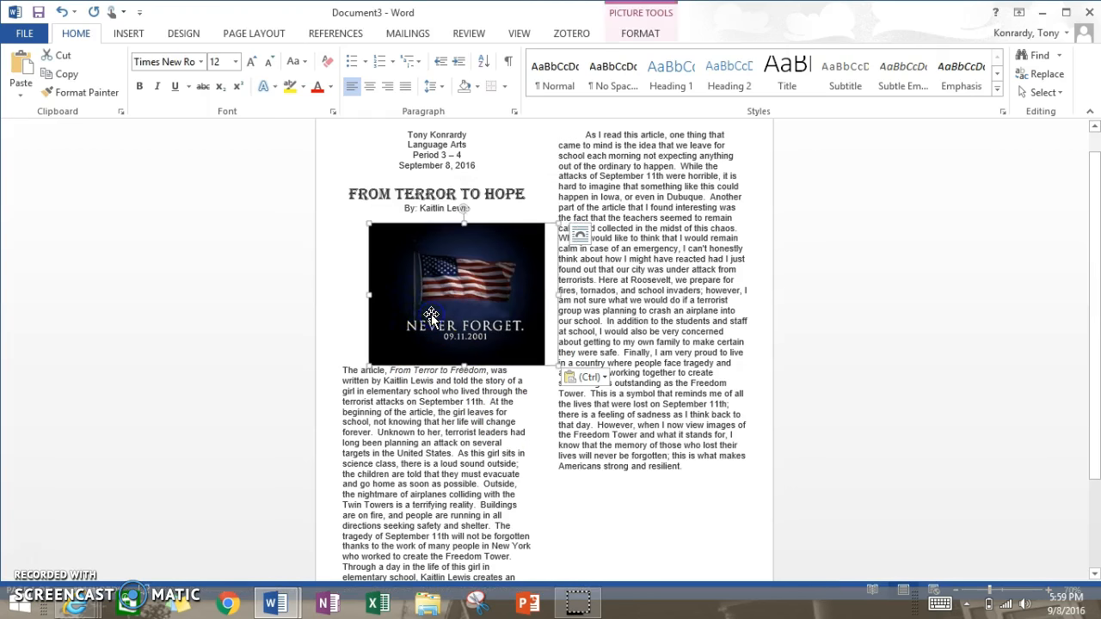
pyautogui.click(581, 237)
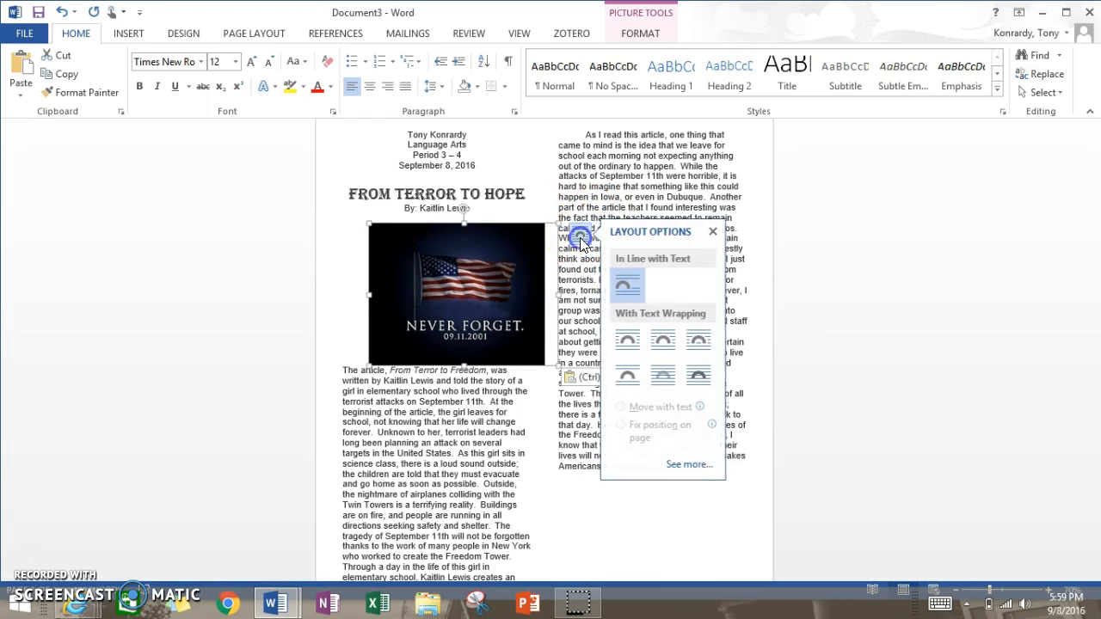
pyautogui.click(667, 342)
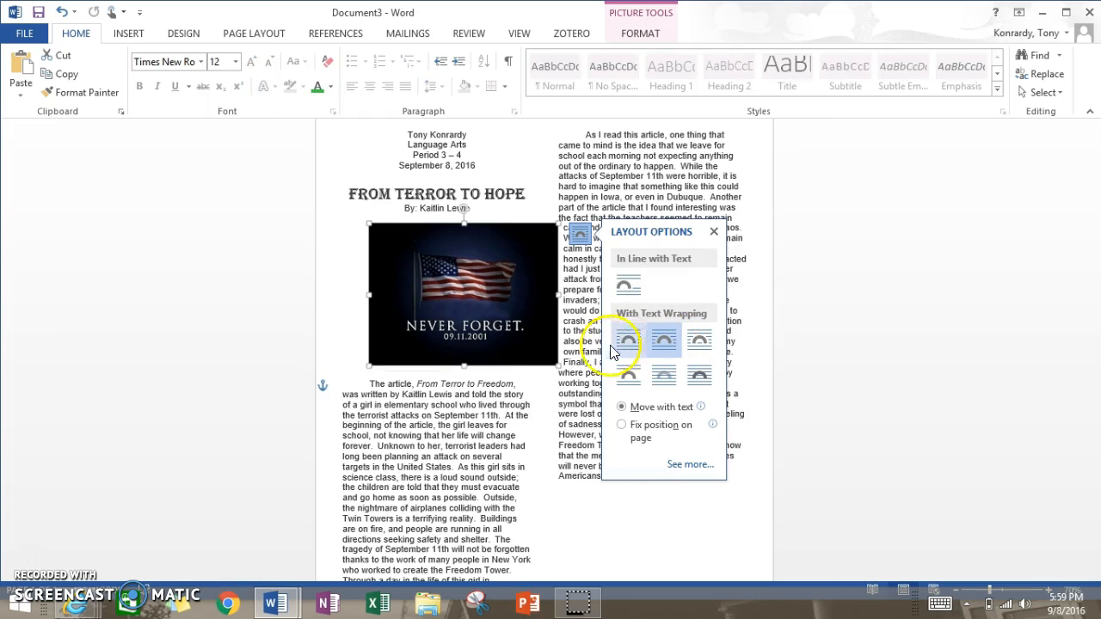
pyautogui.moveTo(493, 310); pyautogui.dragTo(458, 421)
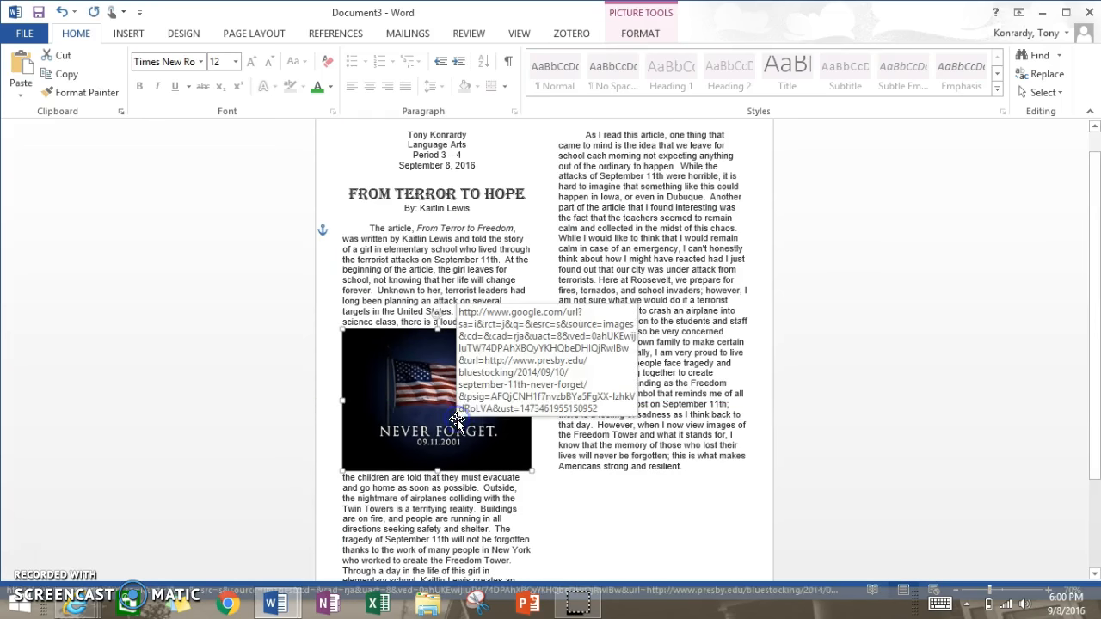
pyautogui.moveTo(533, 472); pyautogui.dragTo(410, 272)
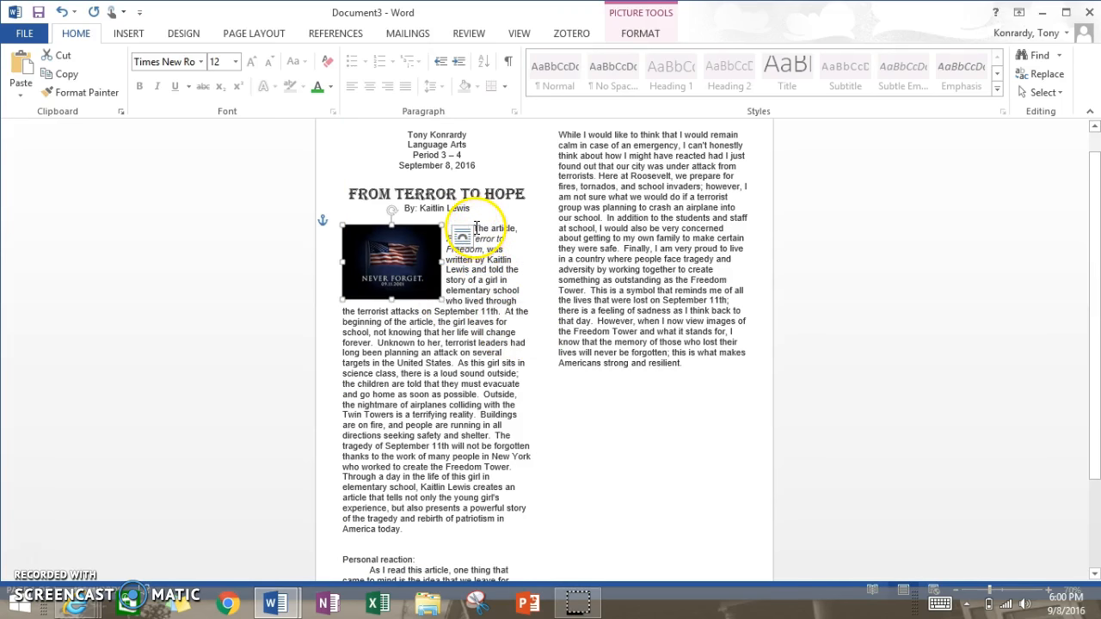
# - Remove the first-line indent from the paragraph beginning "The article" beside the flag image
pyautogui.click(477, 226)
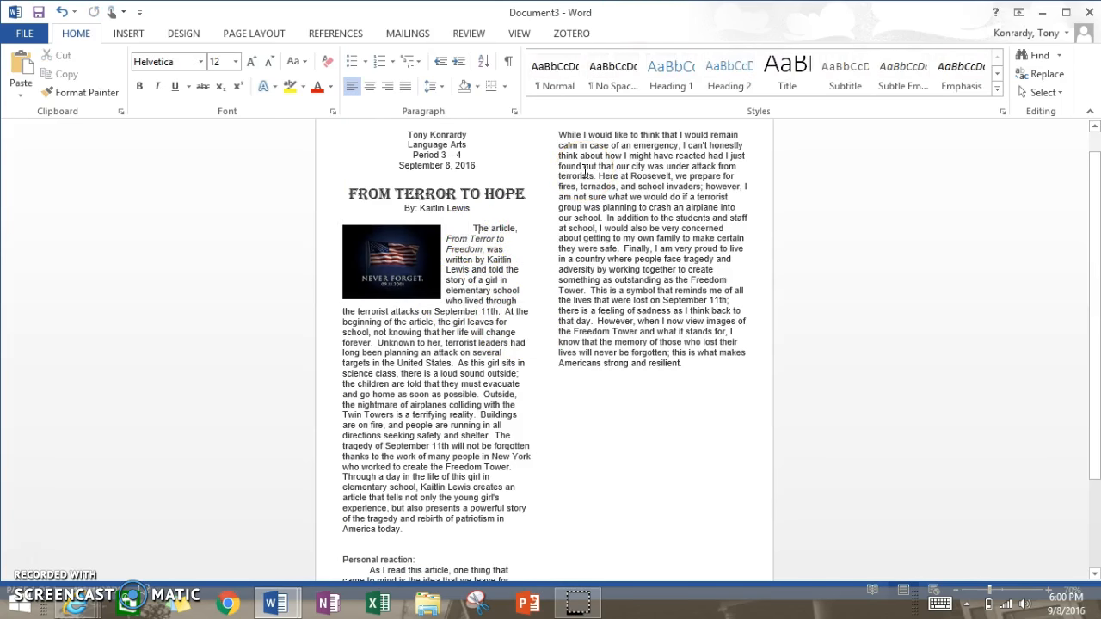
pyautogui.press('BackSpace')
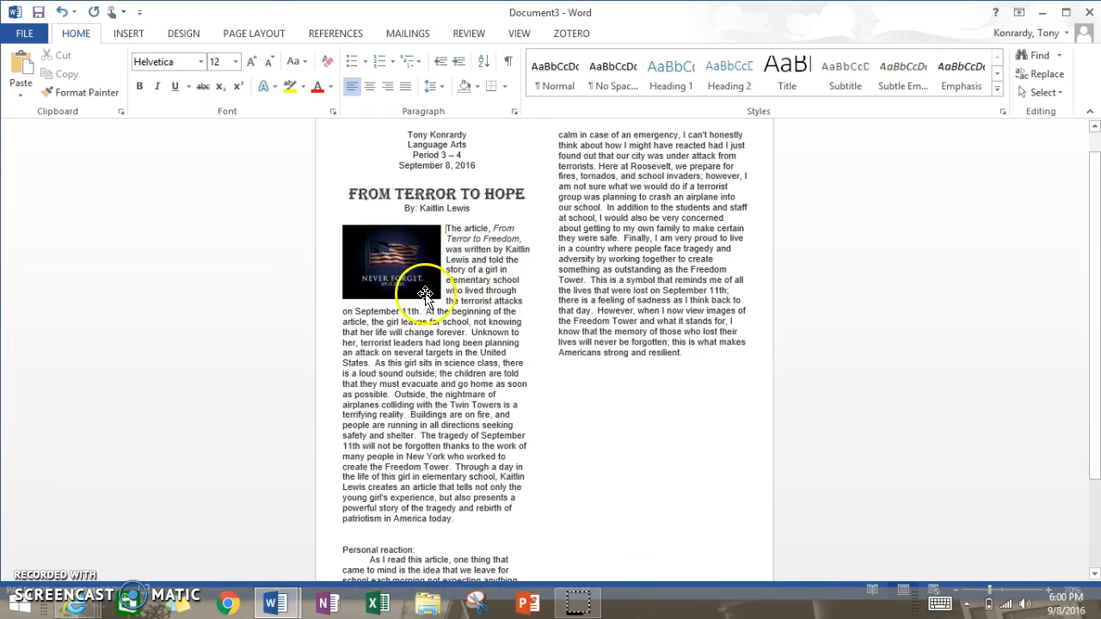
pyautogui.scroll(-3, 421, 319)
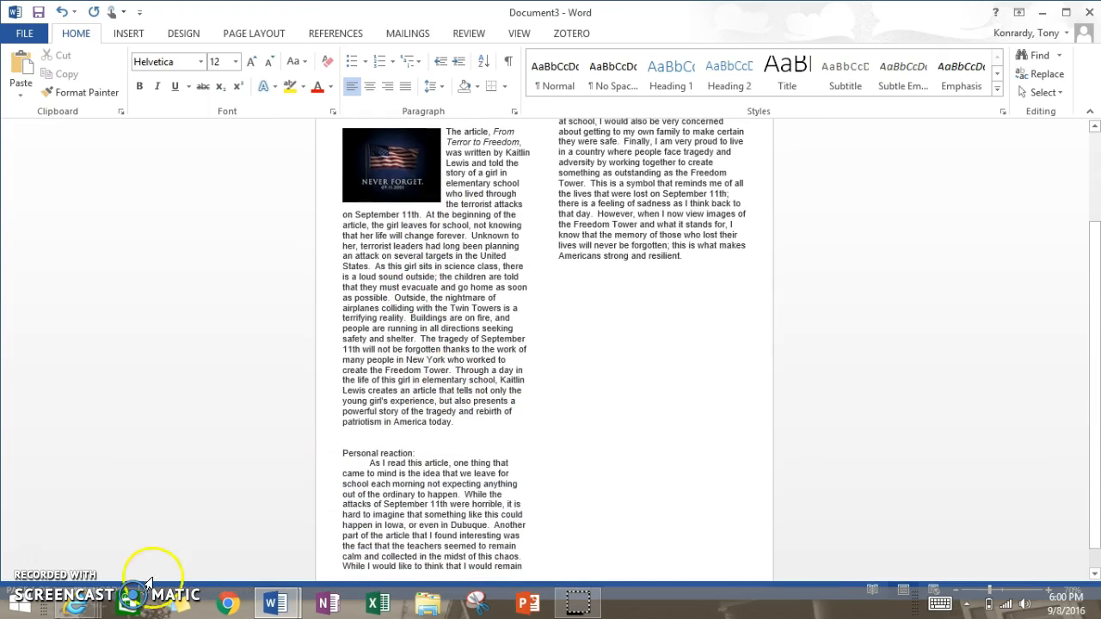
# - Switch to the browser, search Google Images for "freedom tower" and copy the legends.net skyline picture
pyautogui.click(77, 603)
pyautogui.click(403, 520)
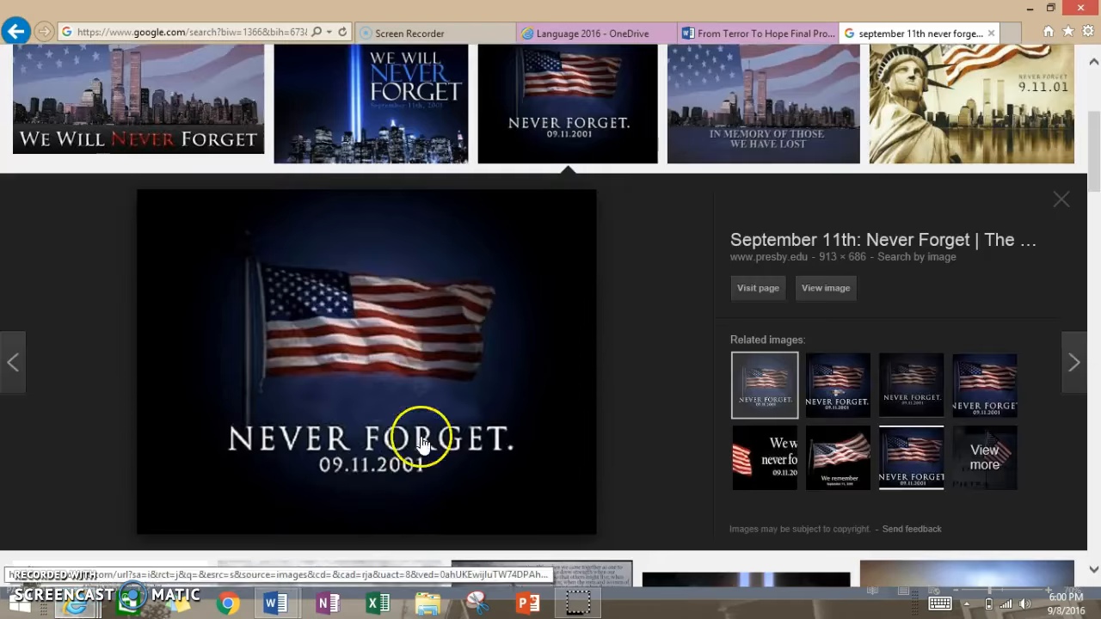
pyautogui.tripleClick(273, 69)
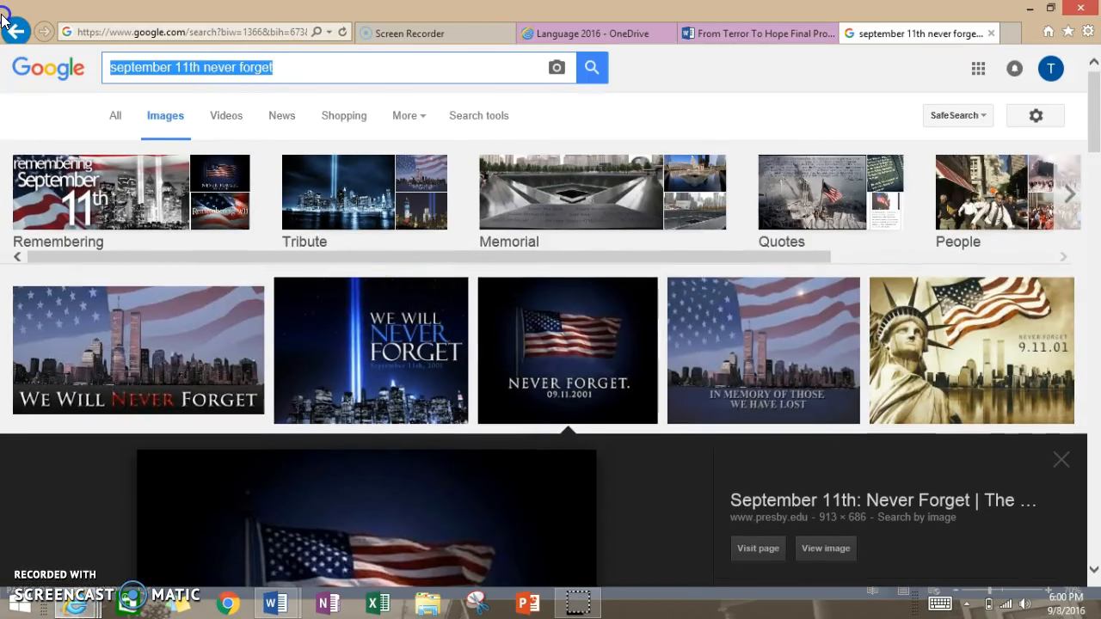
pyautogui.write('freedom tower')
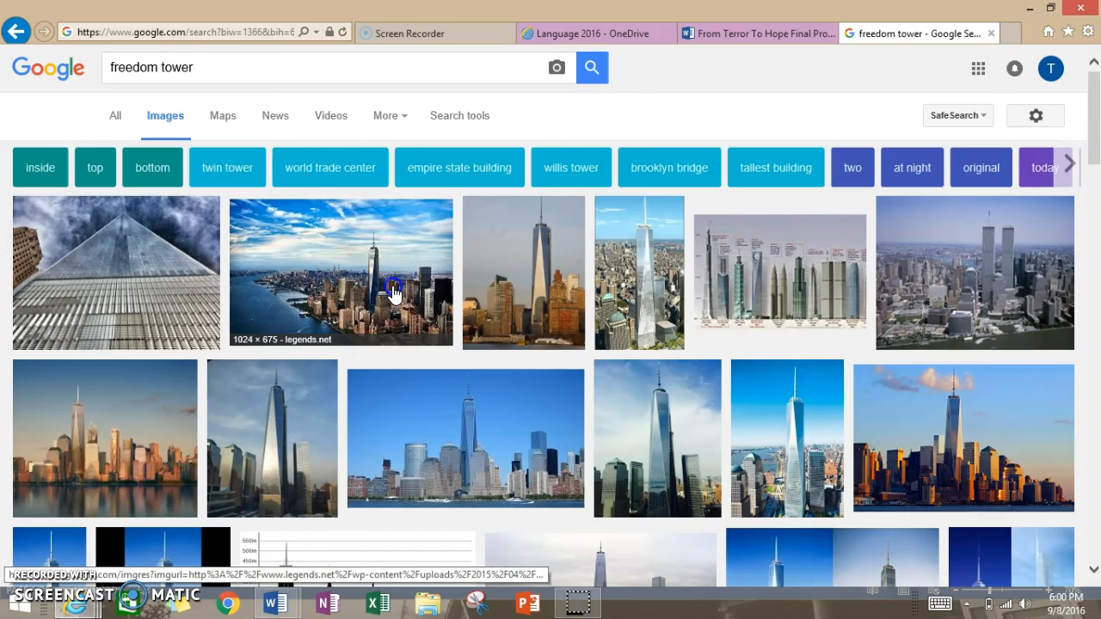
pyautogui.click(392, 293)
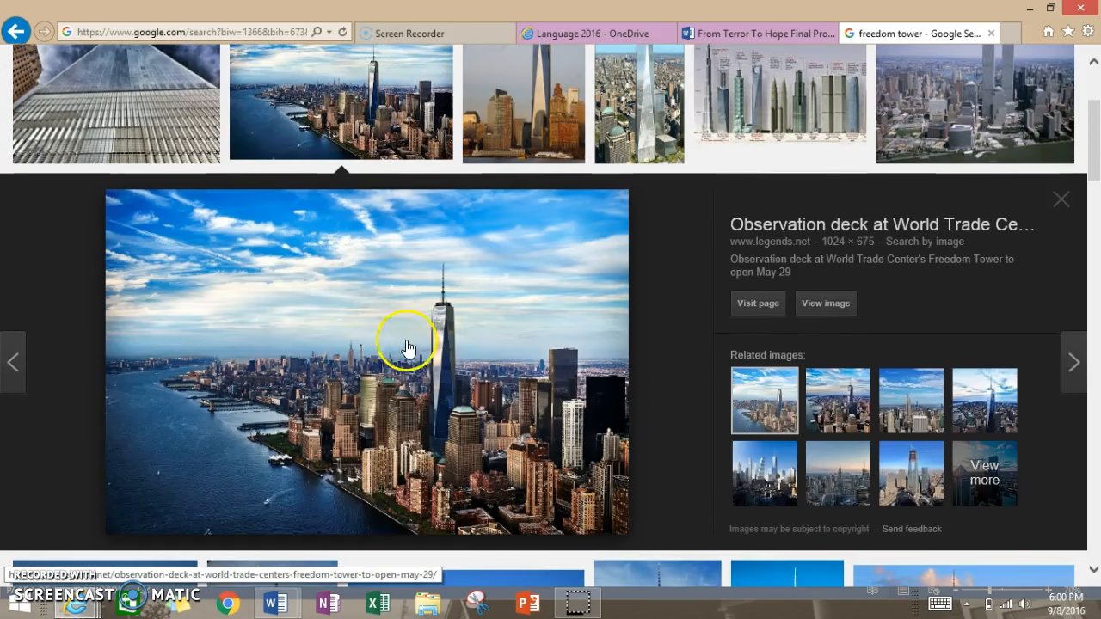
pyautogui.rightClick(422, 349)
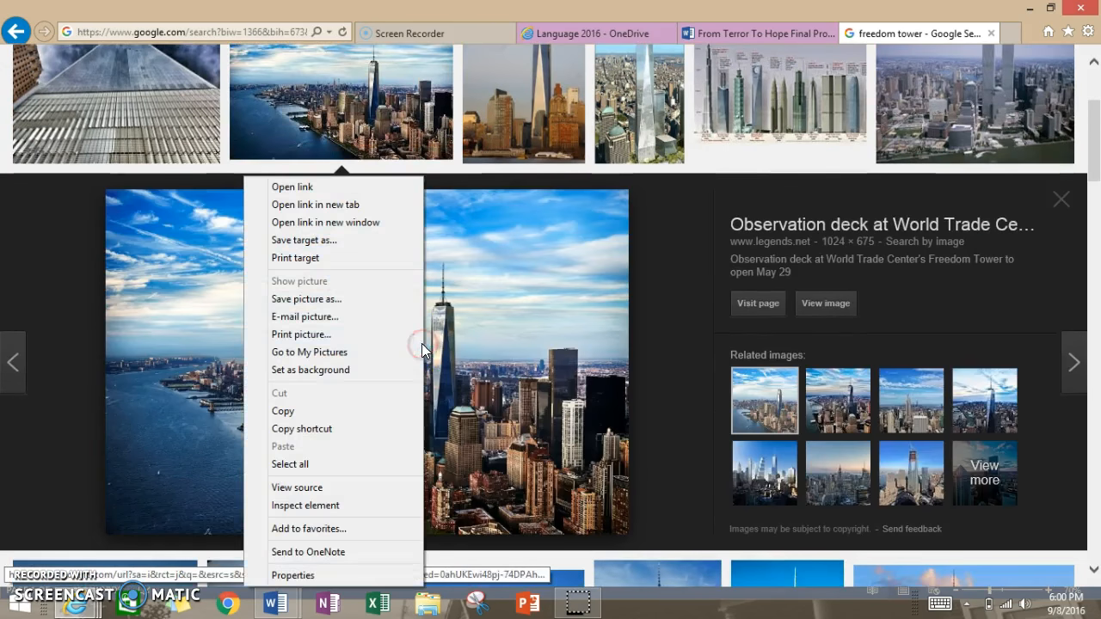
pyautogui.click(356, 411)
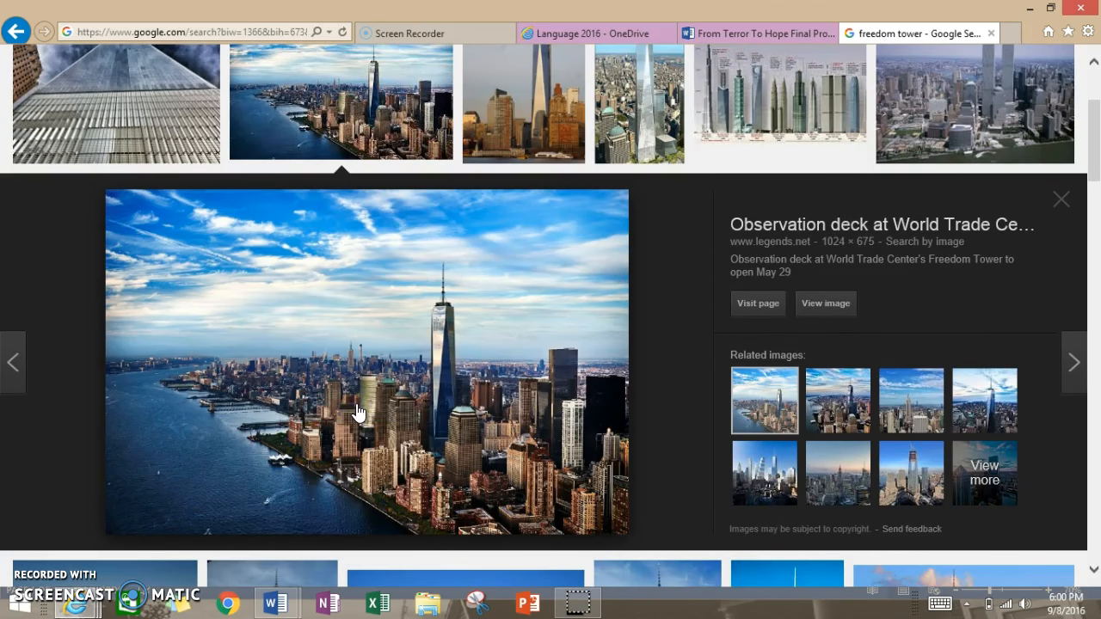
# - Switch to Document3 in Word and paste the copied skyline picture at the end of the first essay paragraph, keeping source formatting
pyautogui.moveTo(275, 597)
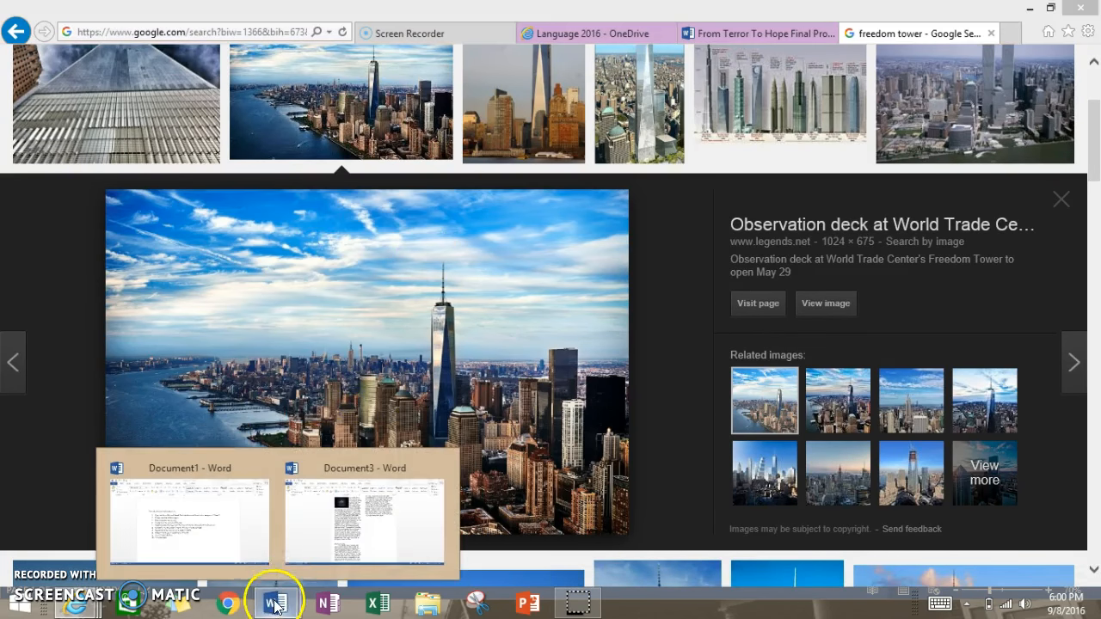
pyautogui.click(339, 544)
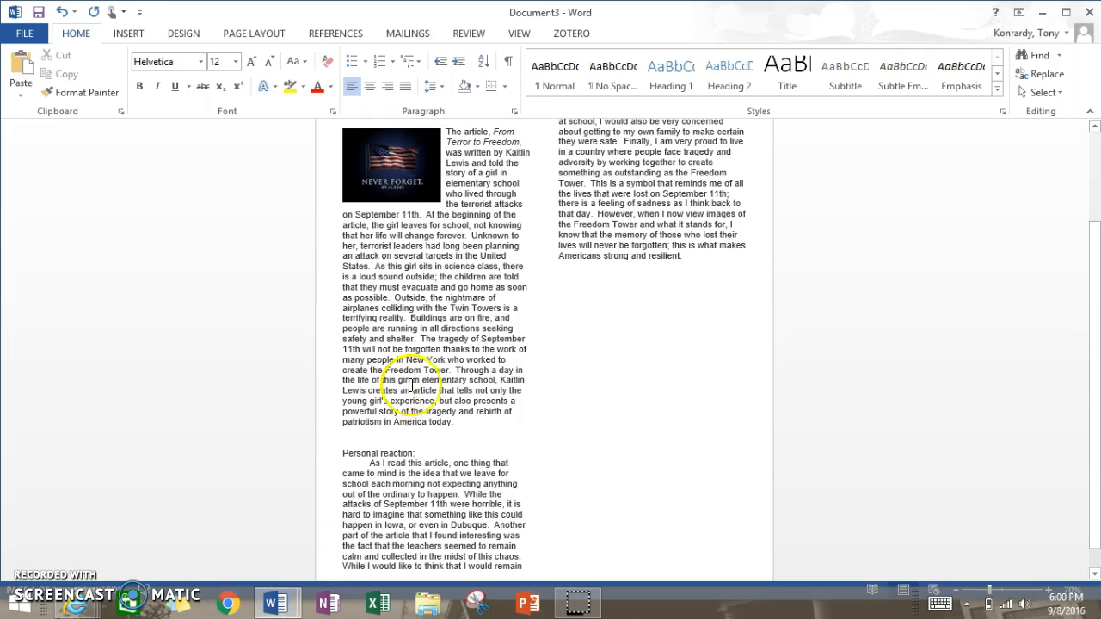
pyautogui.rightClick(458, 423)
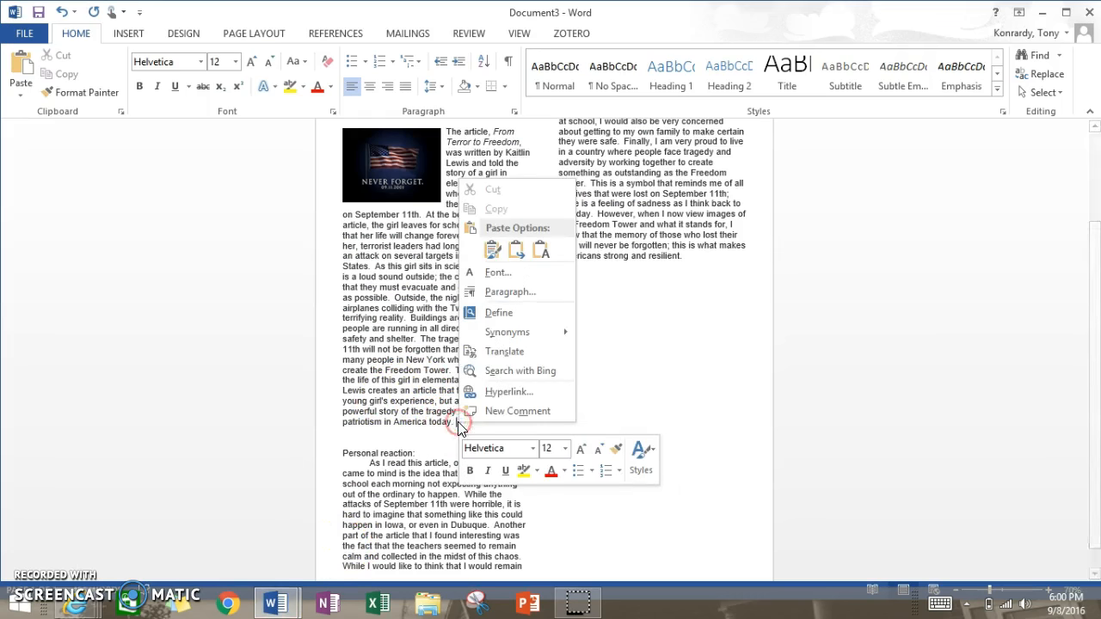
pyautogui.click(492, 251)
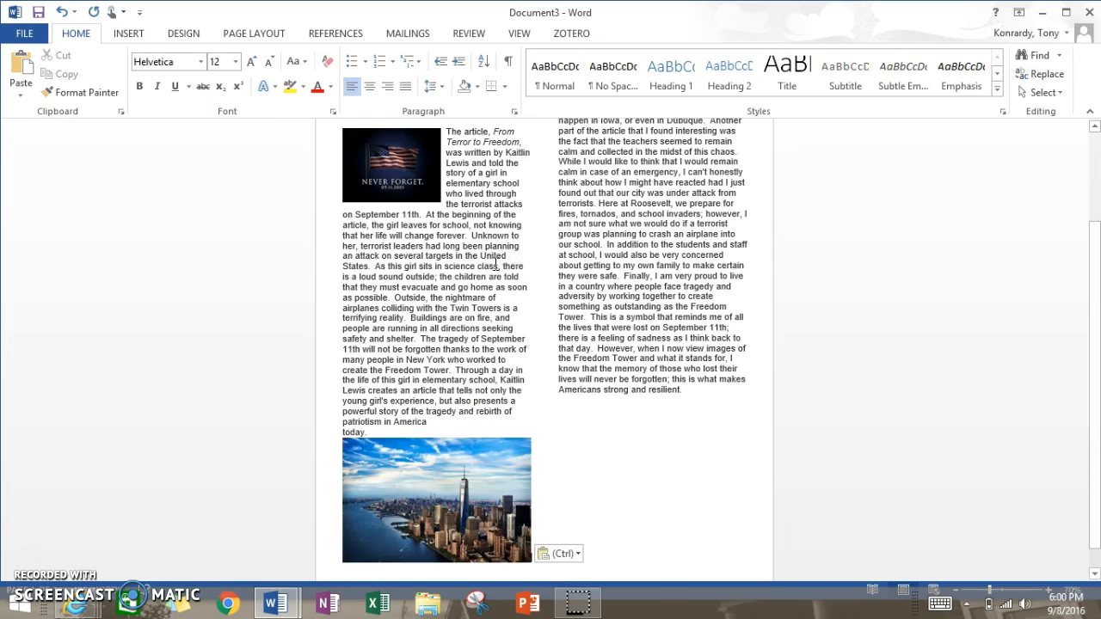
# - Give the skyline image Tight text wrapping and place it near the first paragraph's closing lines at about three quarters of the column width
pyautogui.click(451, 478)
pyautogui.click(554, 453)
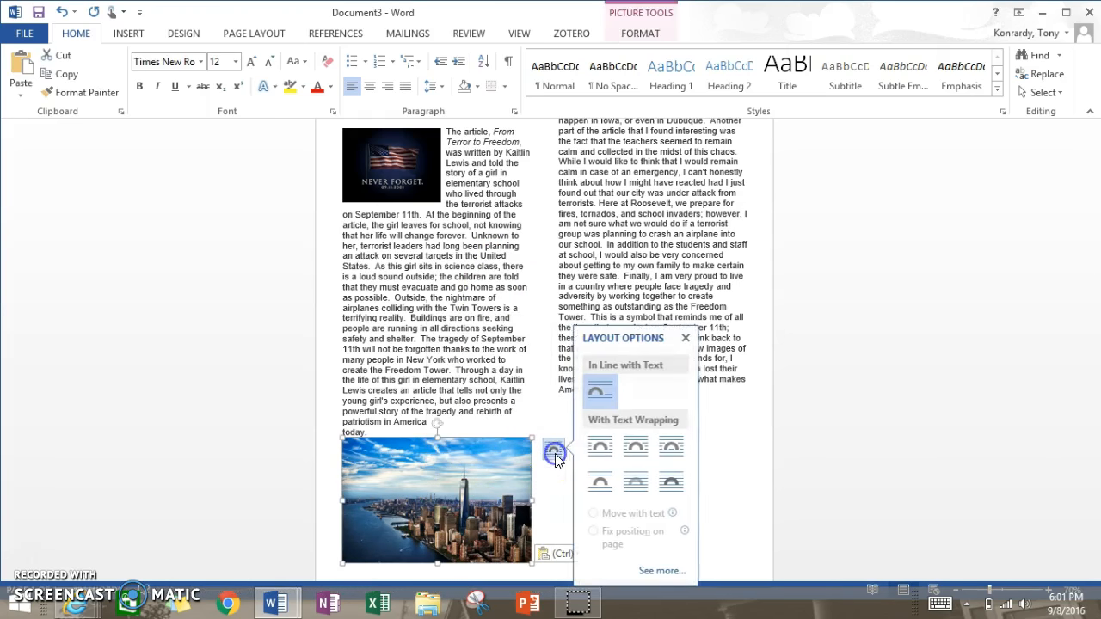
pyautogui.click(648, 449)
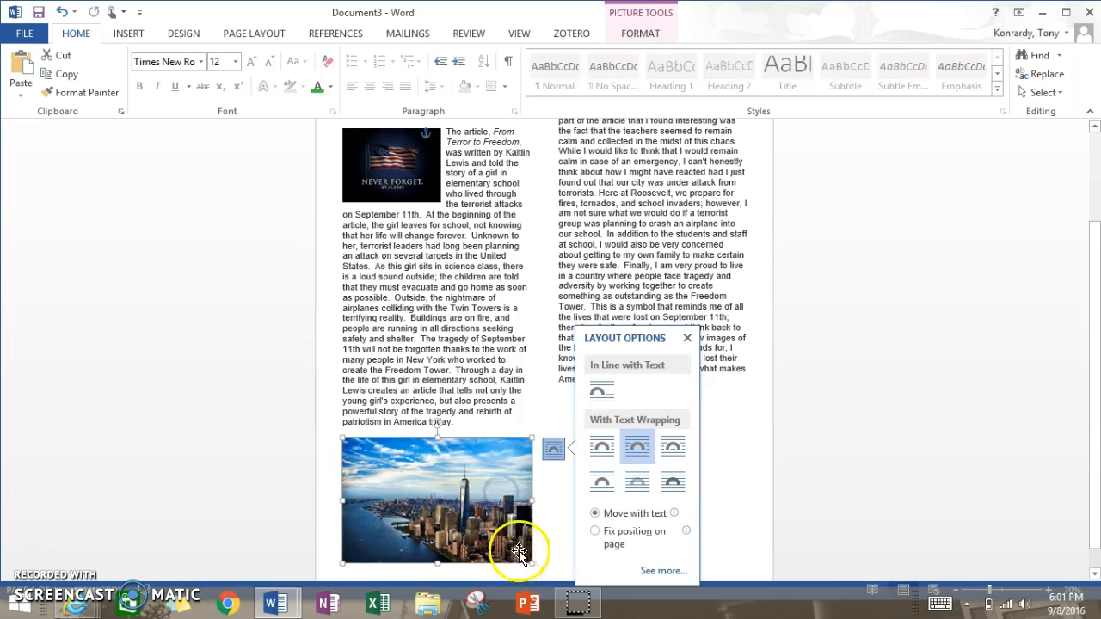
pyautogui.moveTo(530, 562); pyautogui.dragTo(511, 442)
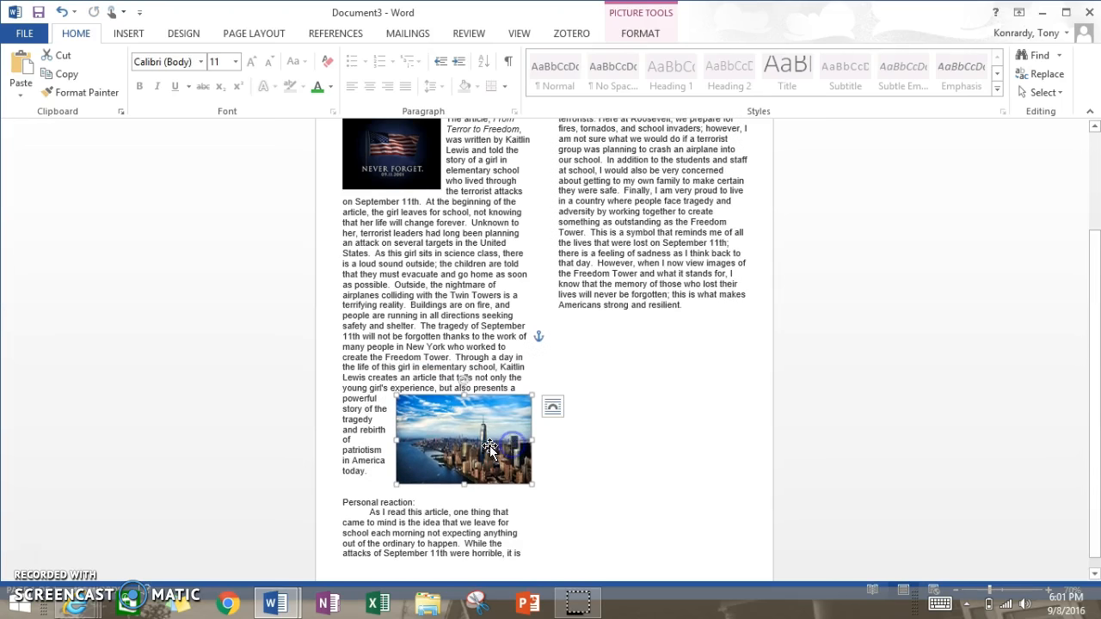
pyautogui.moveTo(397, 484); pyautogui.dragTo(427, 362)
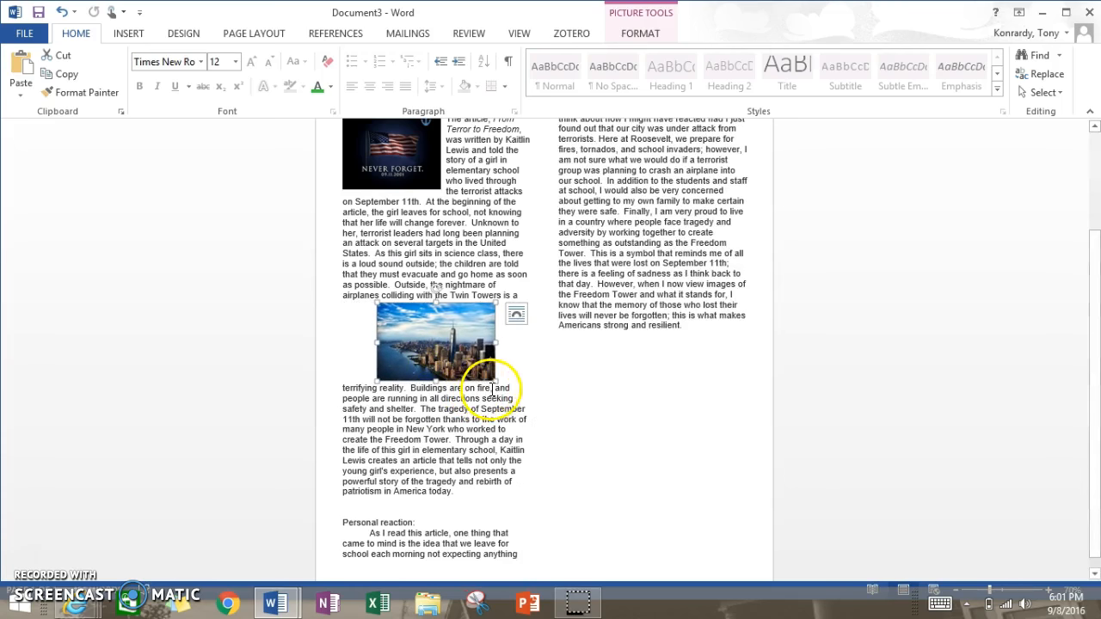
pyautogui.click(465, 318)
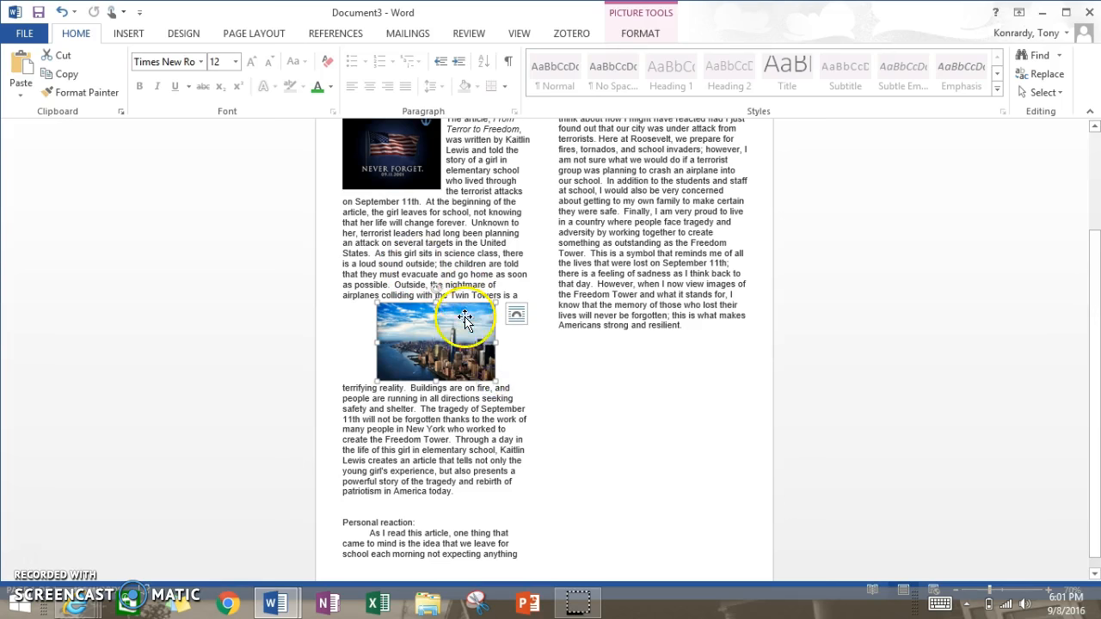
pyautogui.moveTo(494, 379); pyautogui.dragTo(520, 395)
pyautogui.moveTo(455, 347); pyautogui.dragTo(471, 370)
pyautogui.moveTo(432, 365); pyautogui.dragTo(479, 414)
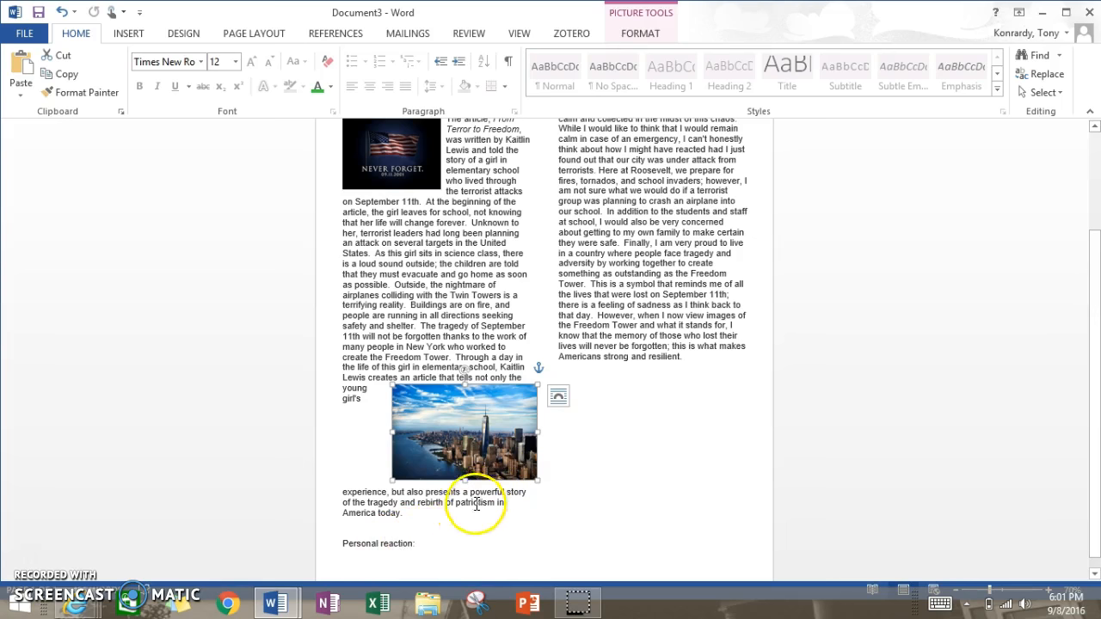
# - Insert blank lines before the "Personal reaction:" heading to push that section to the start of the second column
pyautogui.scroll(-1, 396, 529)
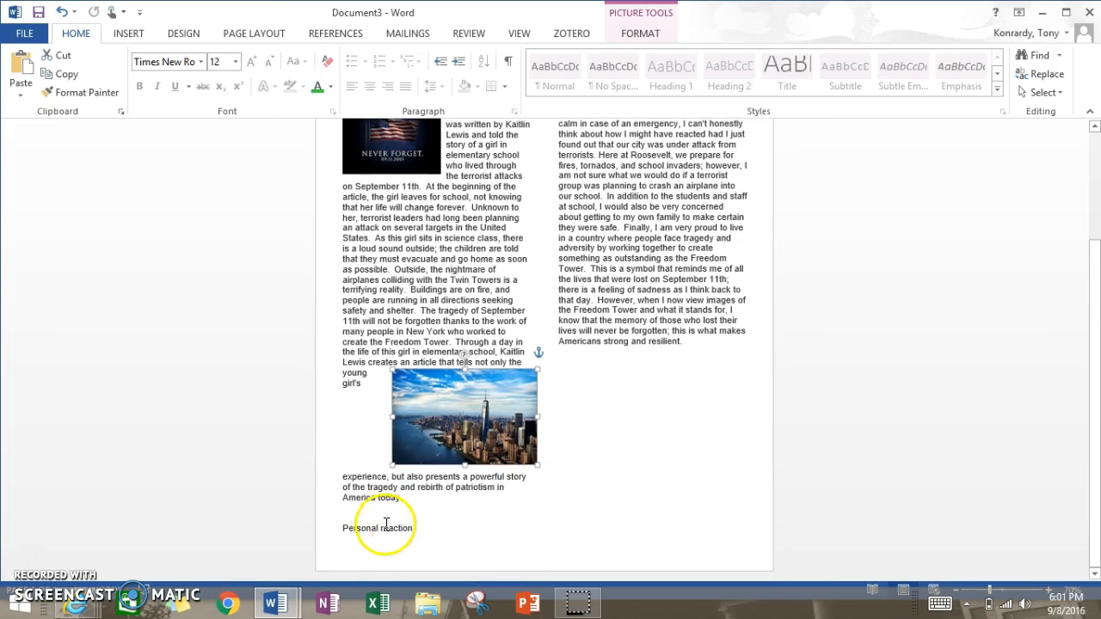
pyautogui.click(344, 528)
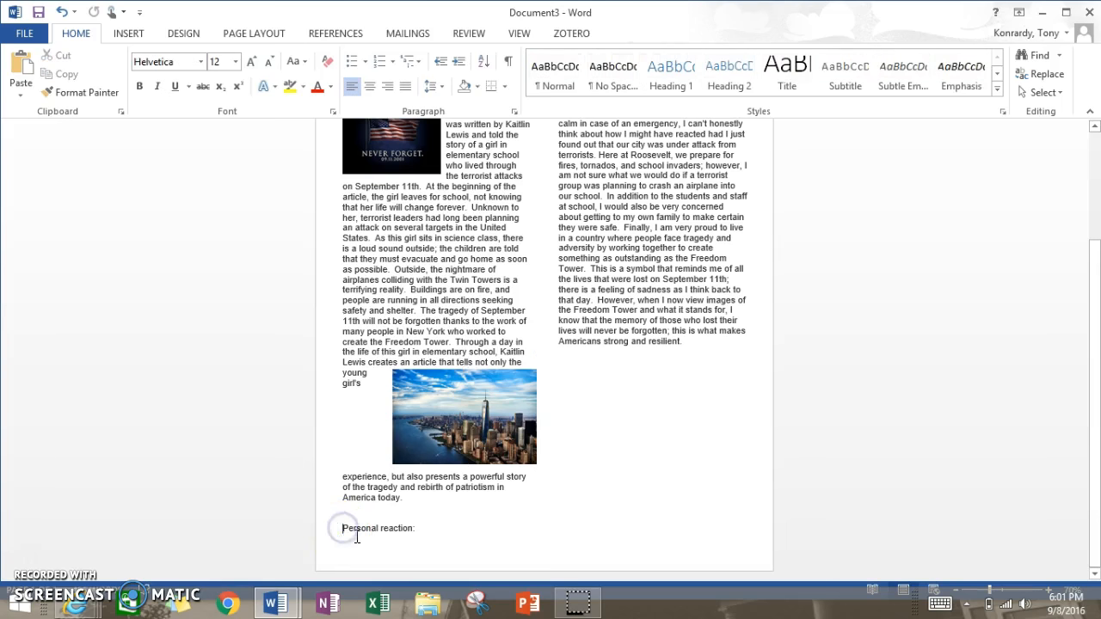
pyautogui.press('Return')
pyautogui.press('Return')
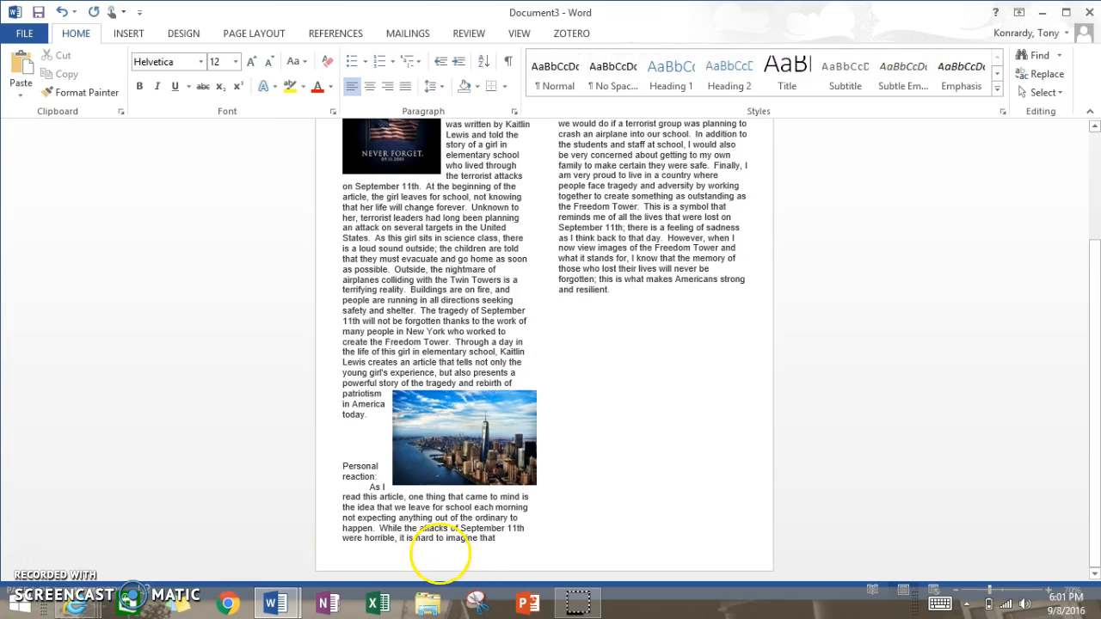
pyautogui.press('Return')
pyautogui.press('Return')
pyautogui.press('Return')
pyautogui.press('Return')
pyautogui.press('Return')
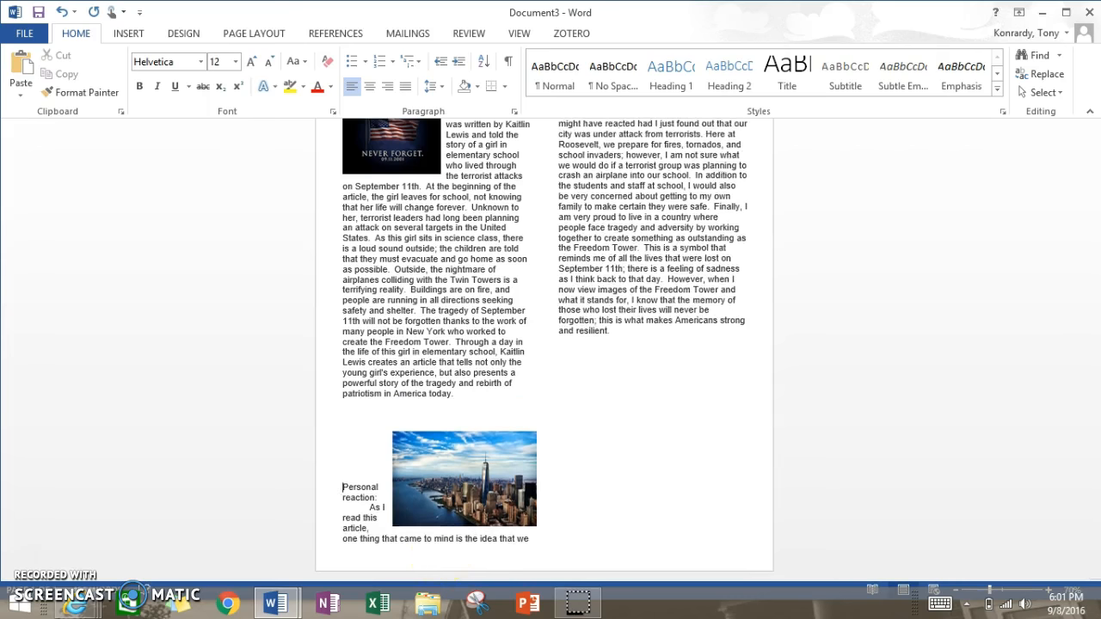
pyautogui.press('Return')
pyautogui.press('Return')
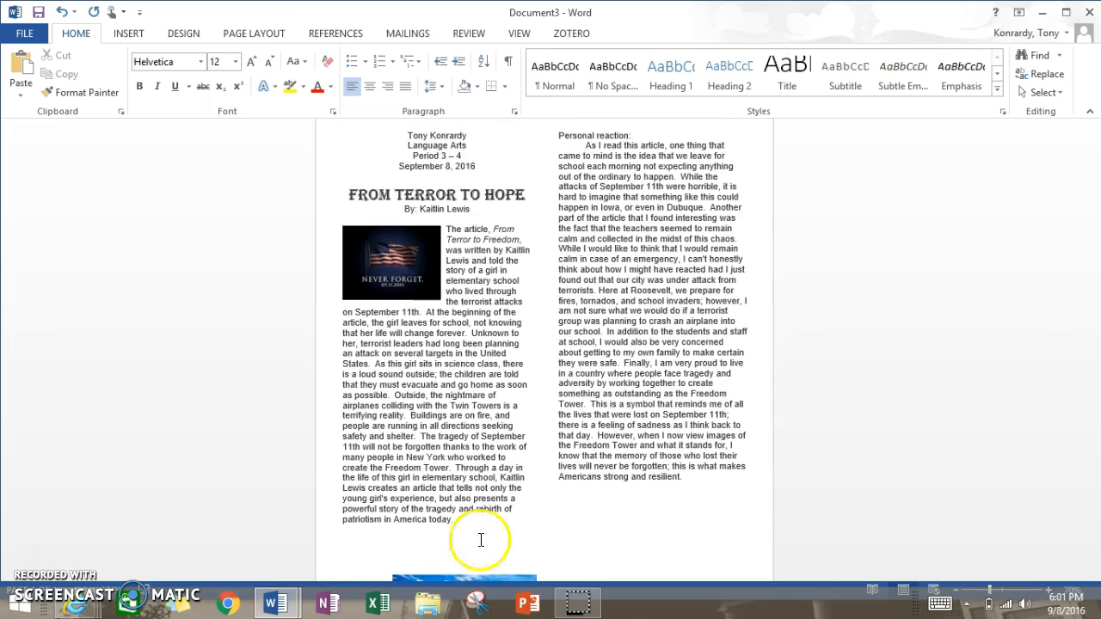
# - Move the skyline image back up beside the first paragraph's closing lines and shrink it to about two thirds of the column width
pyautogui.scroll(-3, 633, 292)
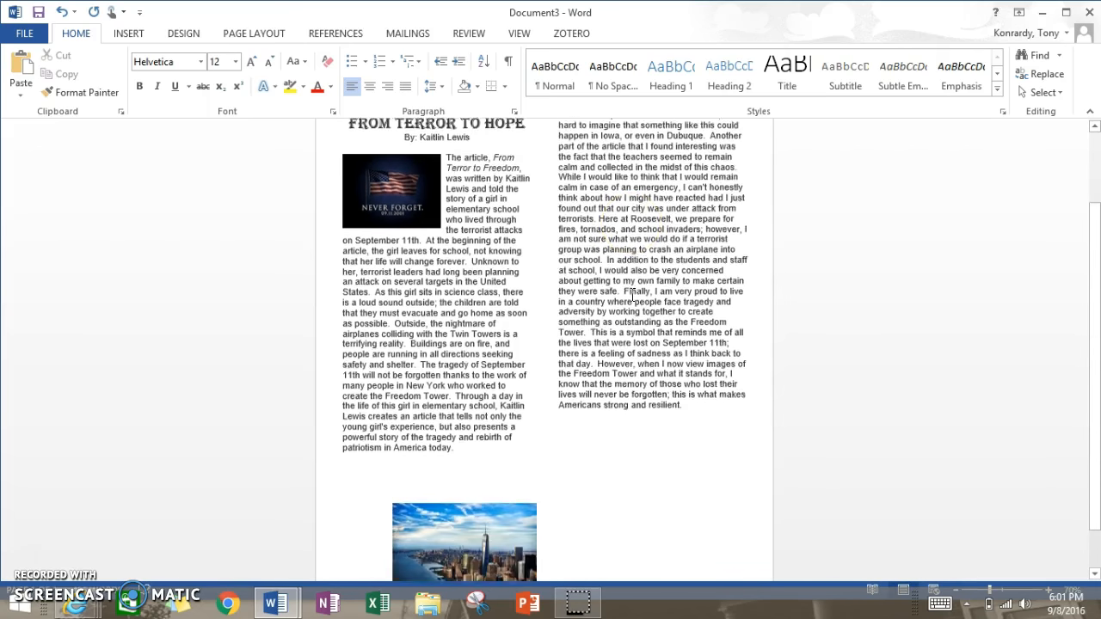
pyautogui.moveTo(450, 507); pyautogui.dragTo(449, 426)
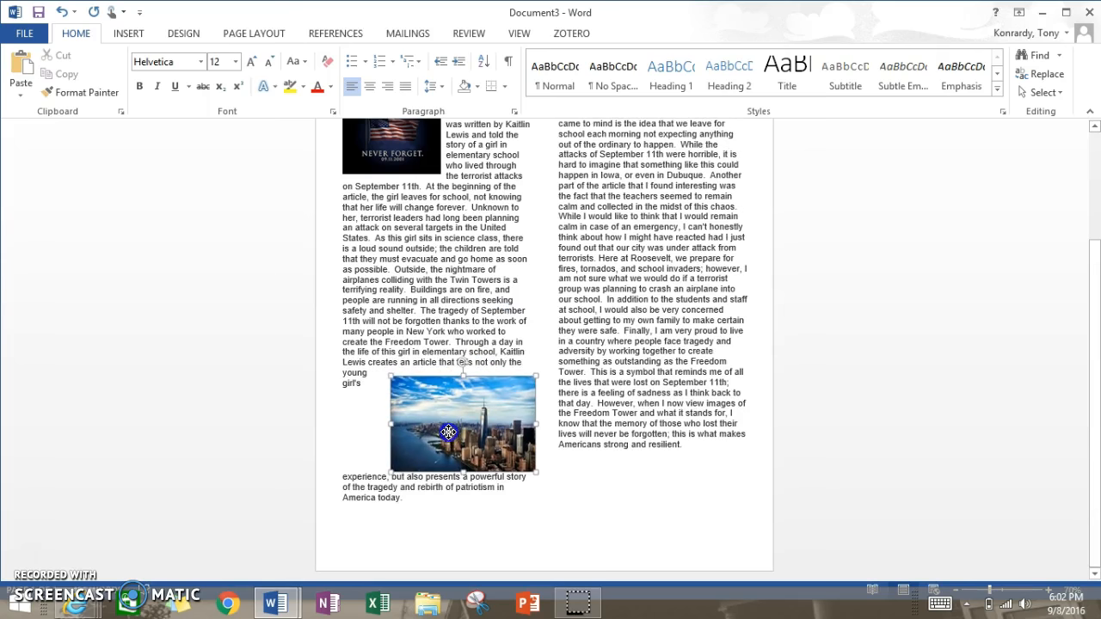
pyautogui.moveTo(403, 463); pyautogui.dragTo(435, 460)
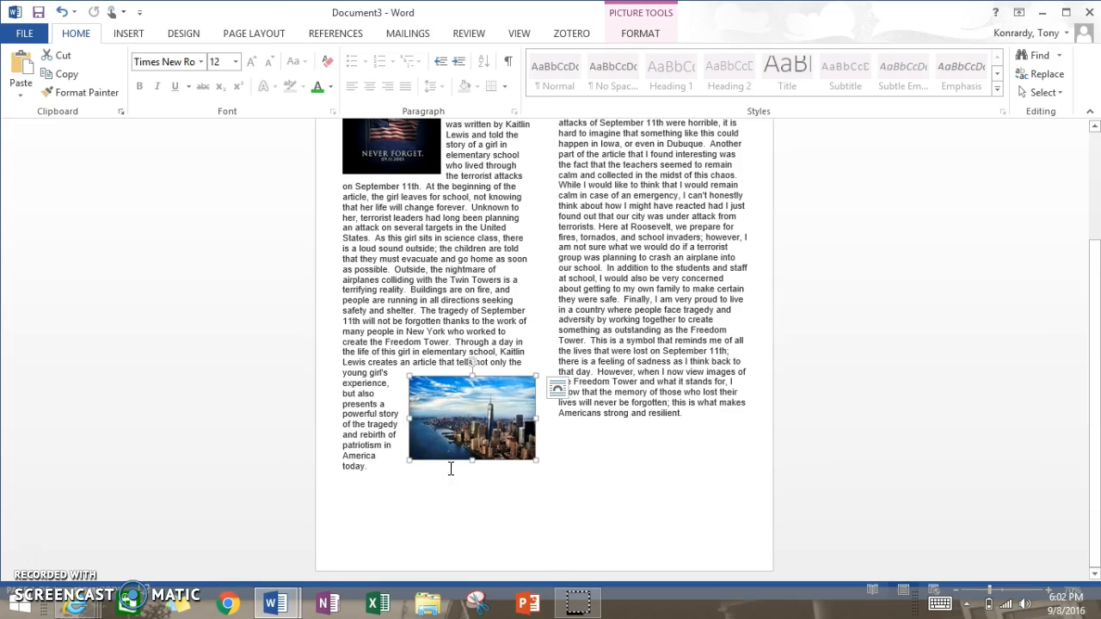
# - Switch to the browser, search Google Images for "patriotism" and copy the waving American flag picture from theblaze.com
pyautogui.scroll(3, 528, 438)
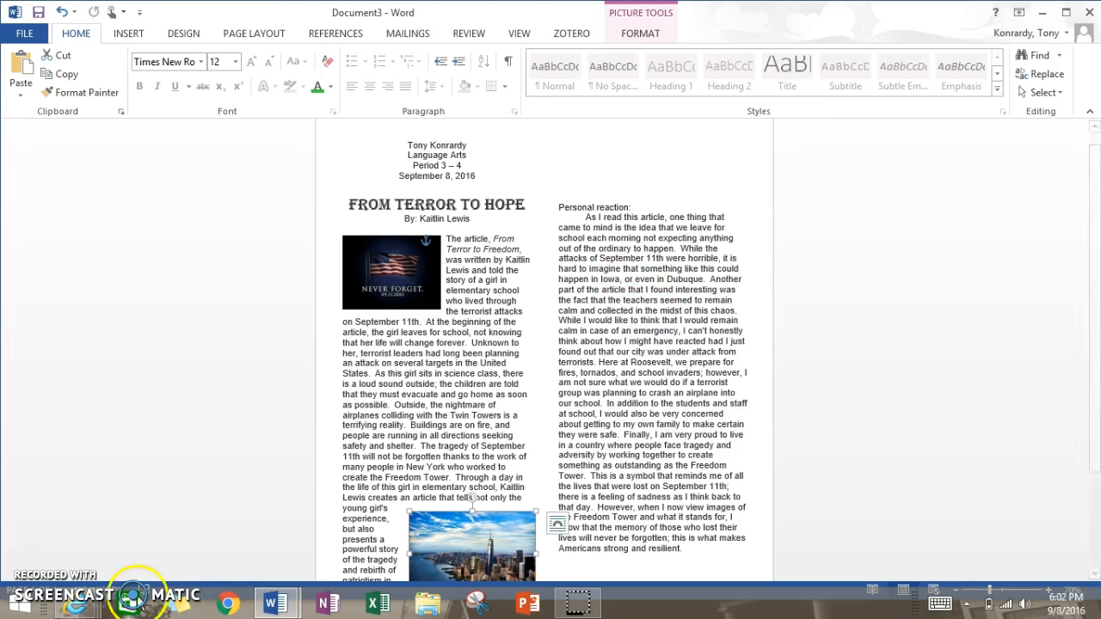
pyautogui.moveTo(75, 605)
pyautogui.click(420, 538)
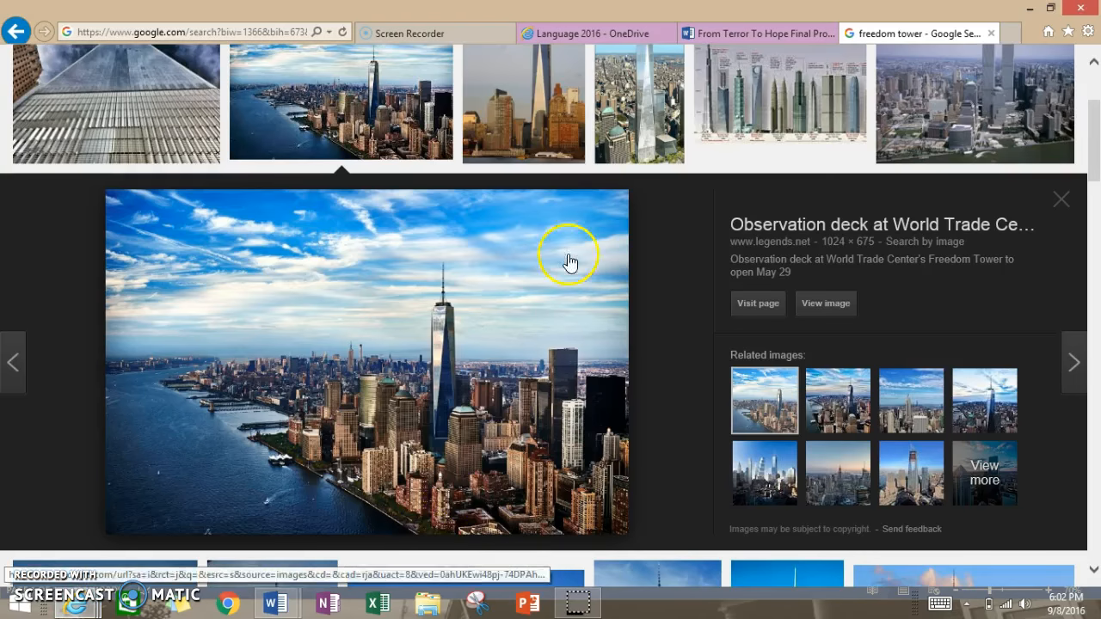
pyautogui.scroll(3, 516, 232)
pyautogui.click(232, 70)
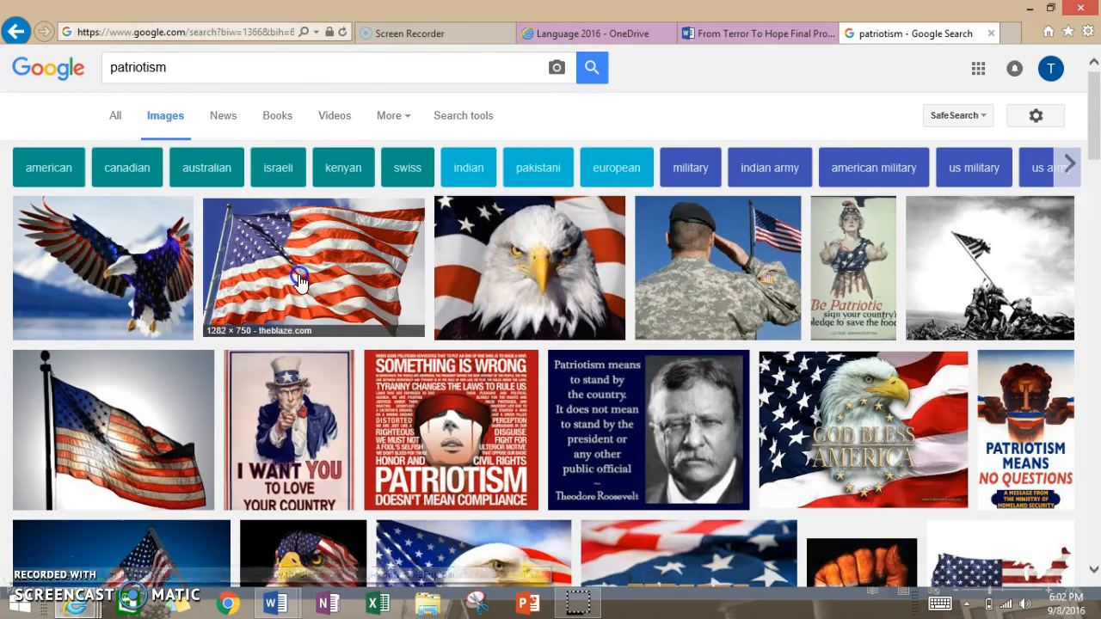
pyautogui.click(300, 282)
pyautogui.rightClick(353, 341)
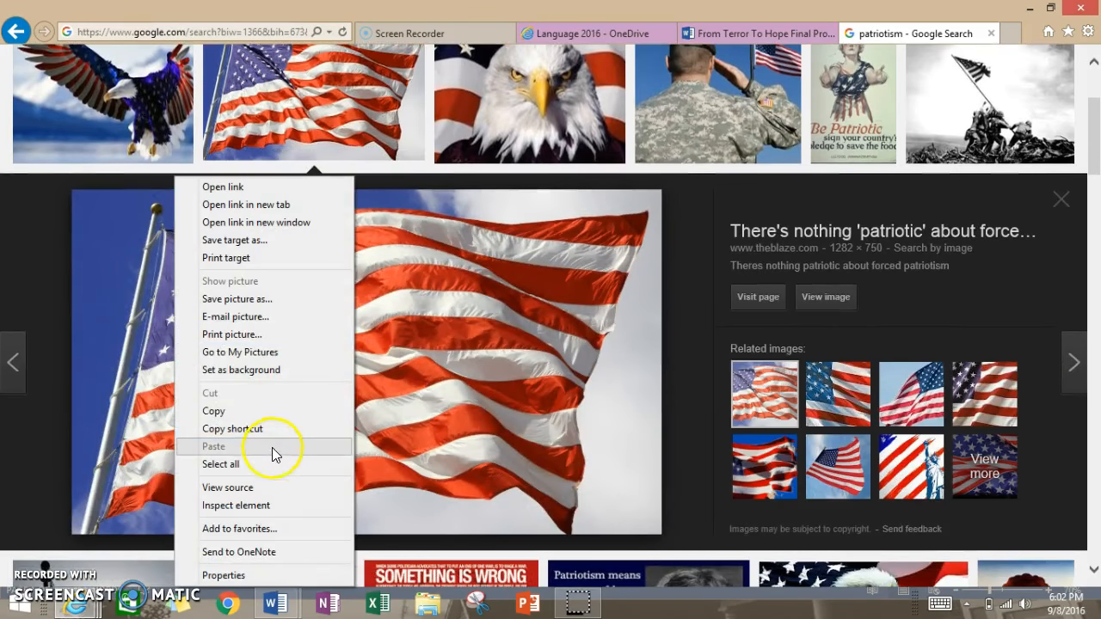
pyautogui.click(287, 416)
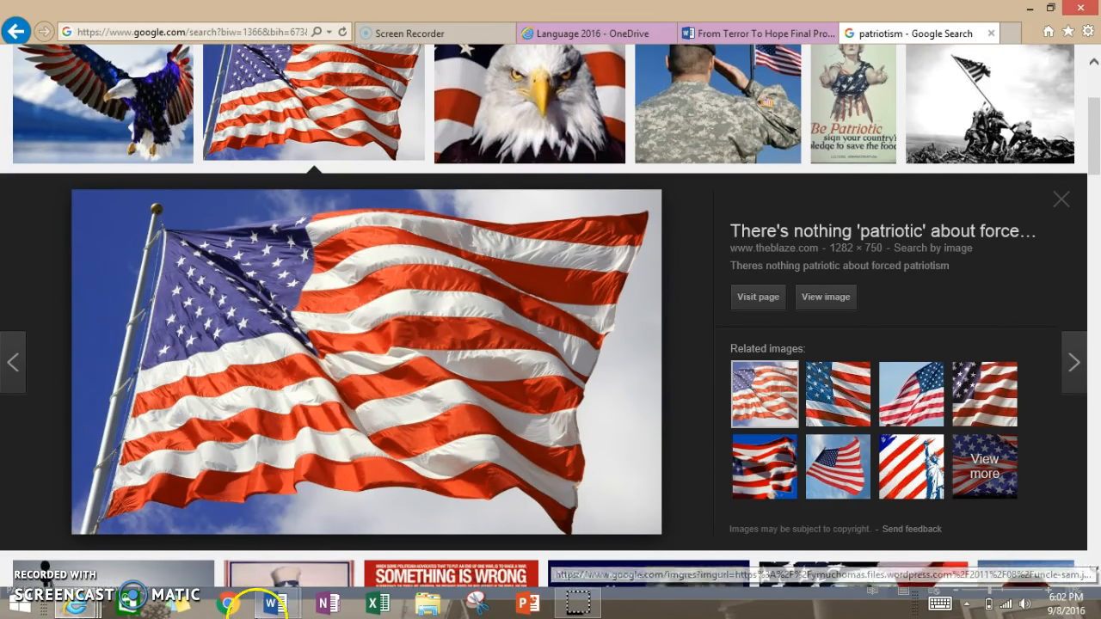
# - Switch to Document3 in Word, paste the waving flag picture before "Finally" in the personal reaction paragraph and select it
pyautogui.moveTo(284, 614)
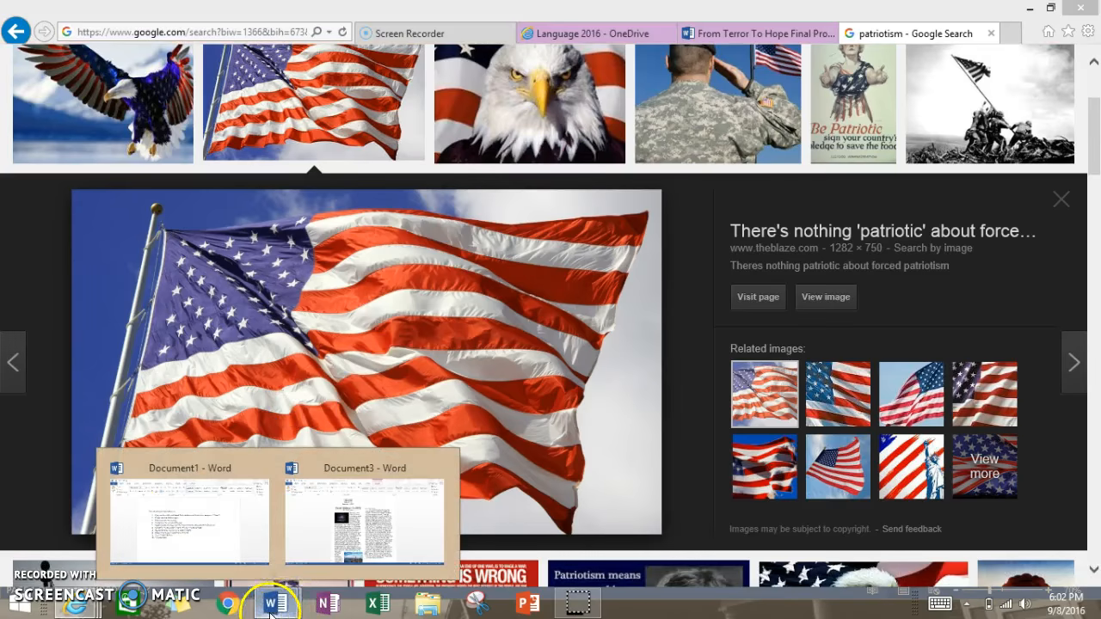
pyautogui.click(338, 568)
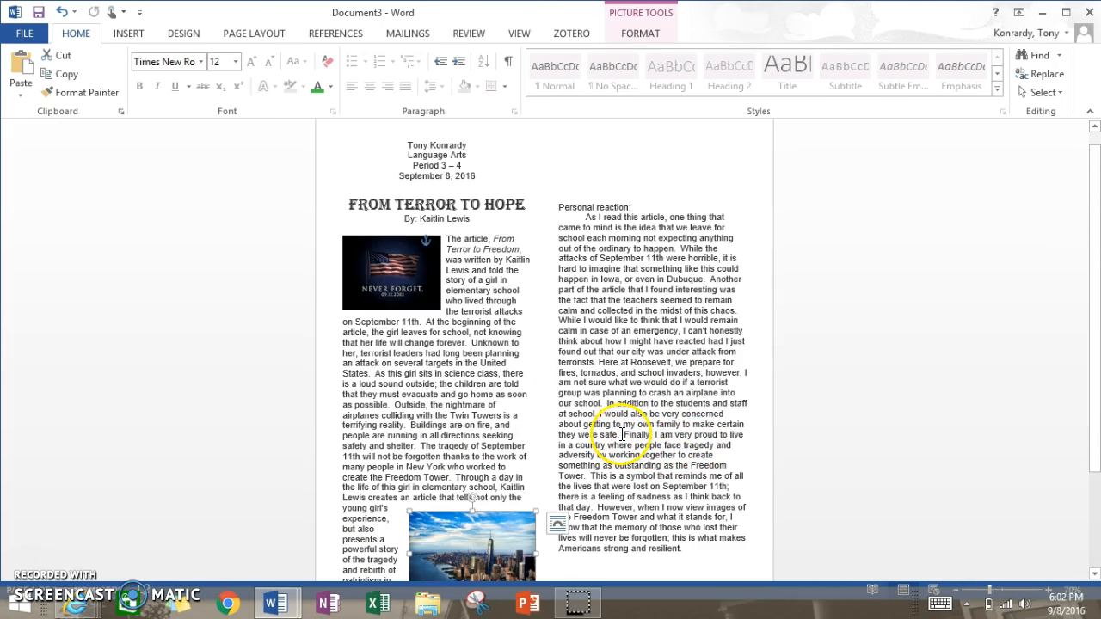
pyautogui.click(626, 435)
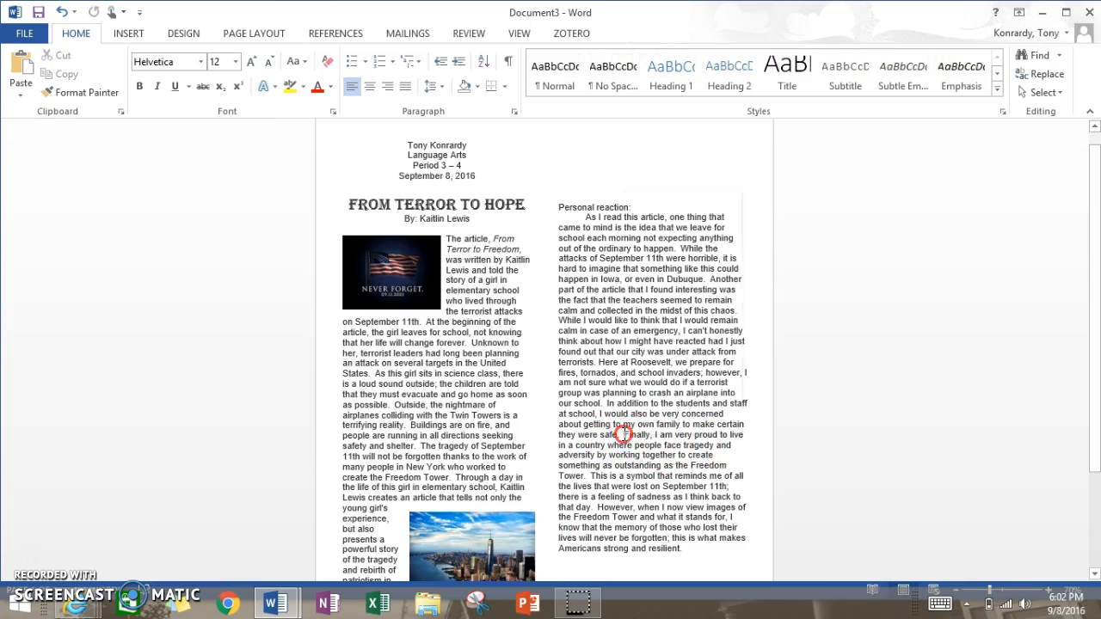
pyautogui.rightClick(623, 434)
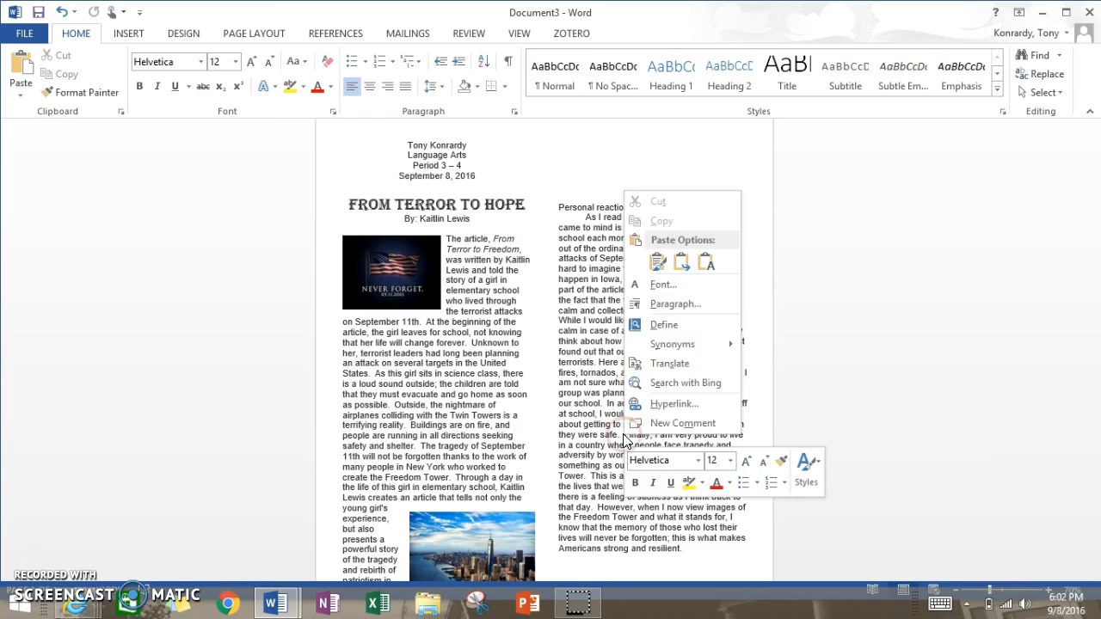
pyautogui.click(653, 262)
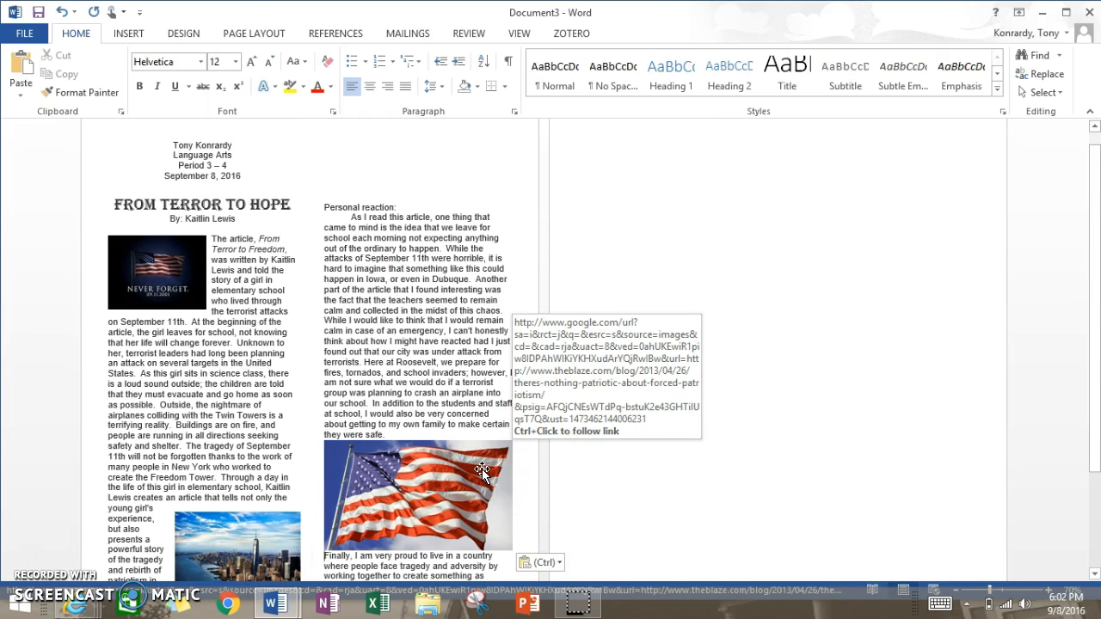
pyautogui.click(482, 469)
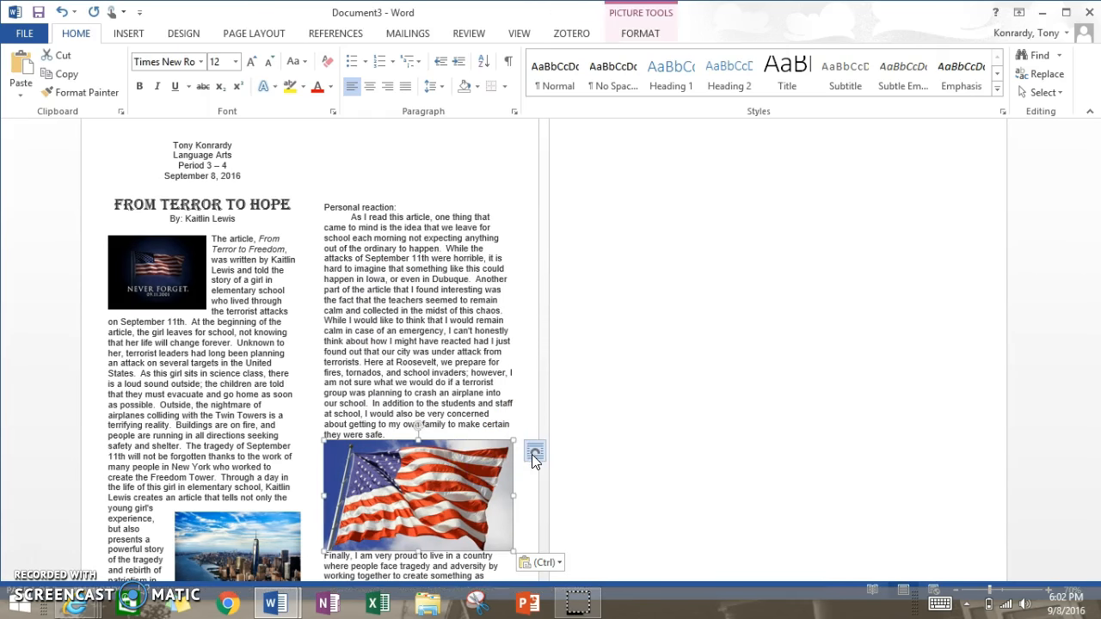
# - Wrap text tightly around the waving flag picture and fit it, at about two thirds of the column width, against the second column's right edge
pyautogui.click(533, 454)
pyautogui.click(619, 447)
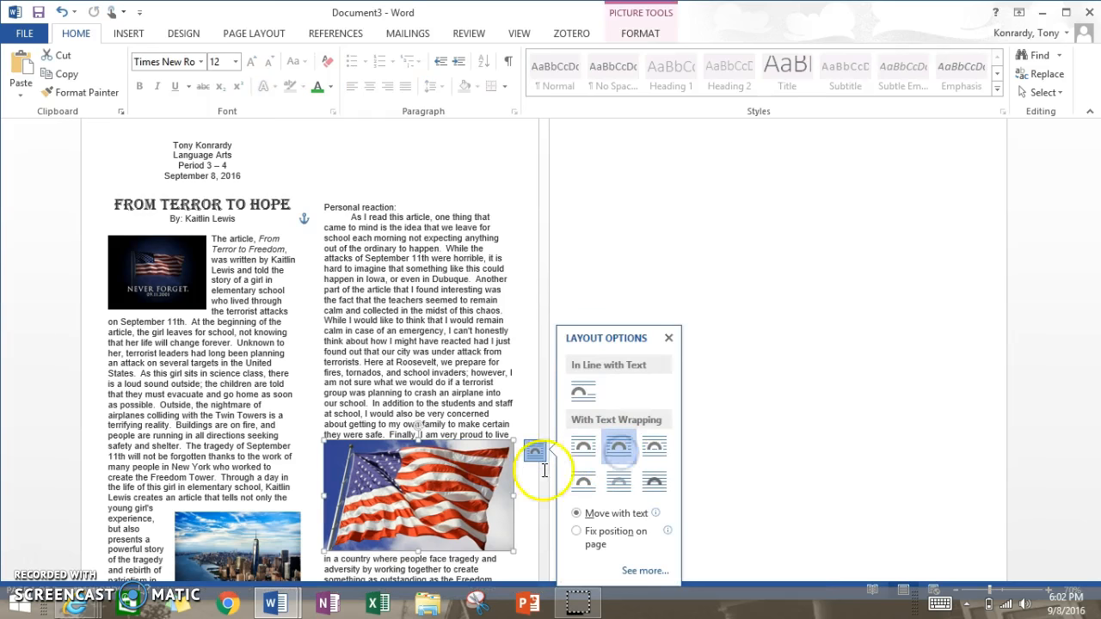
pyautogui.moveTo(513, 440); pyautogui.dragTo(429, 482)
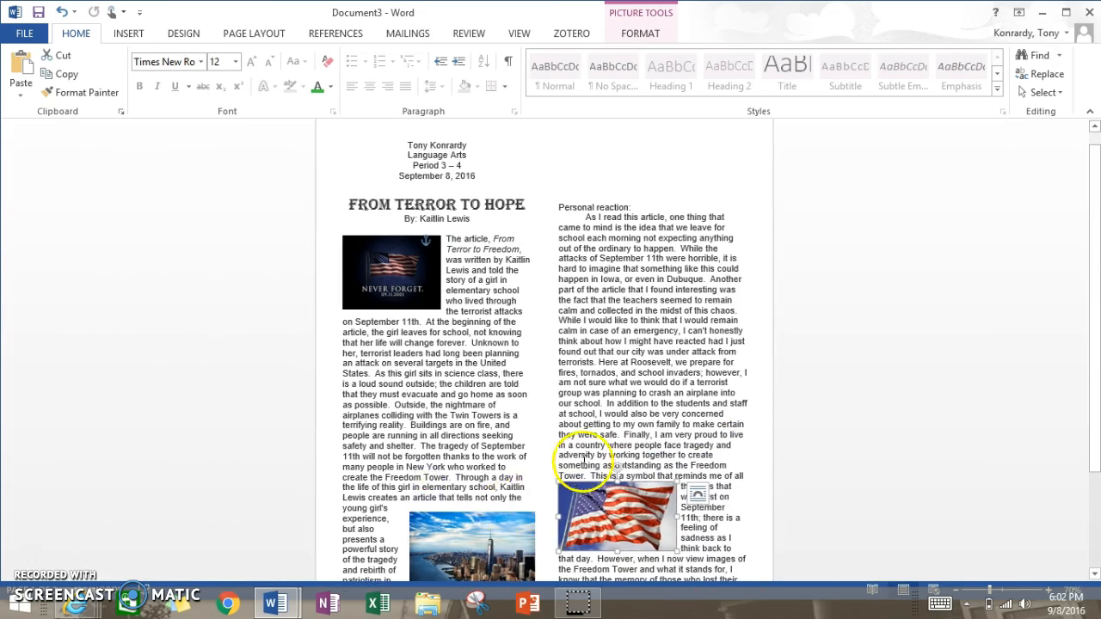
pyautogui.scroll(-2, 607, 469)
pyautogui.moveTo(612, 429); pyautogui.dragTo(688, 422)
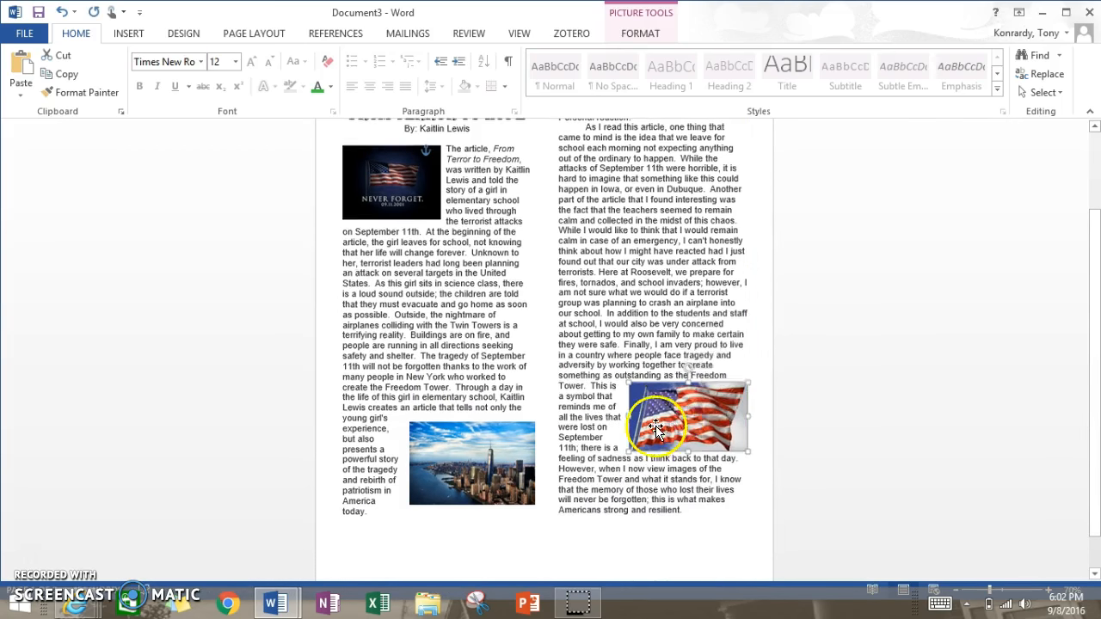
# - Format the "Personal reaction:" heading in Engravers MT at 22 pt
pyautogui.scroll(2, 662, 430)
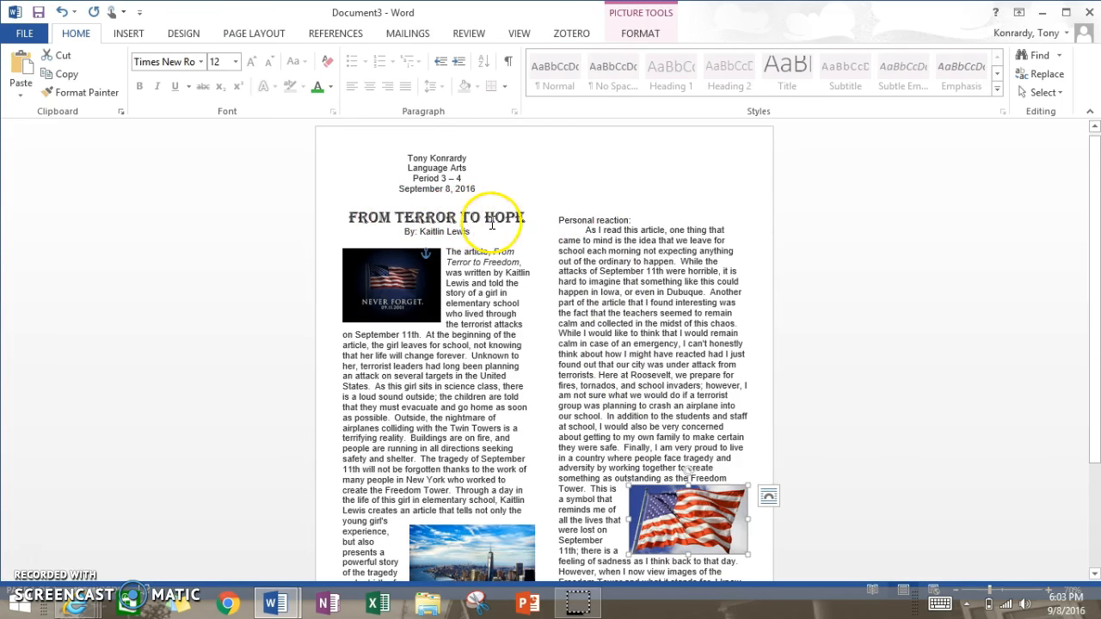
pyautogui.moveTo(558, 221); pyautogui.dragTo(597, 222)
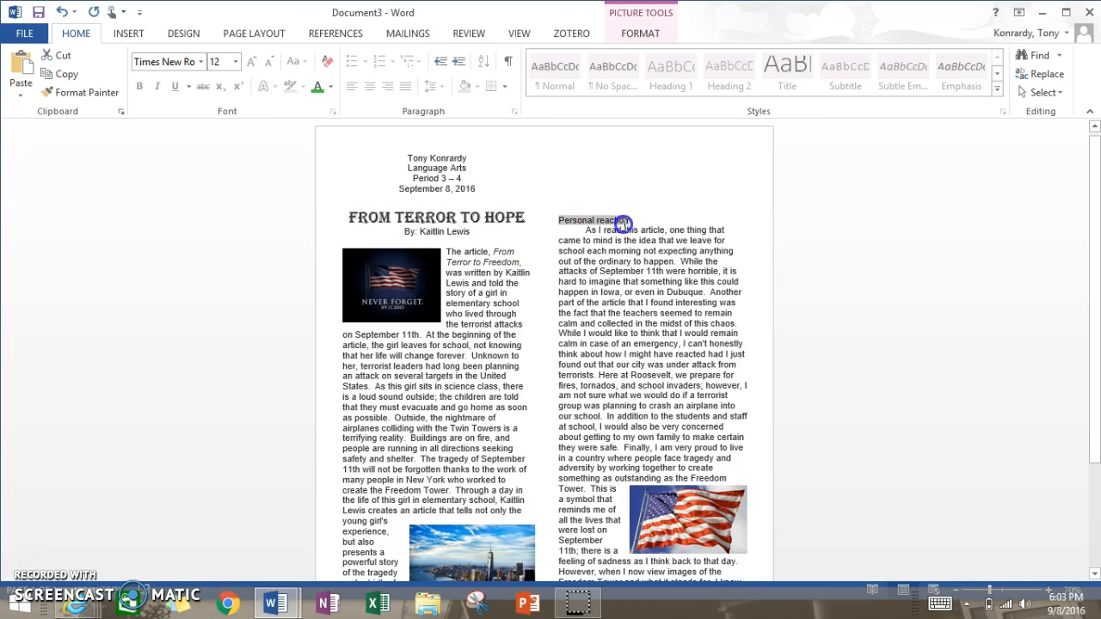
pyautogui.click(235, 62)
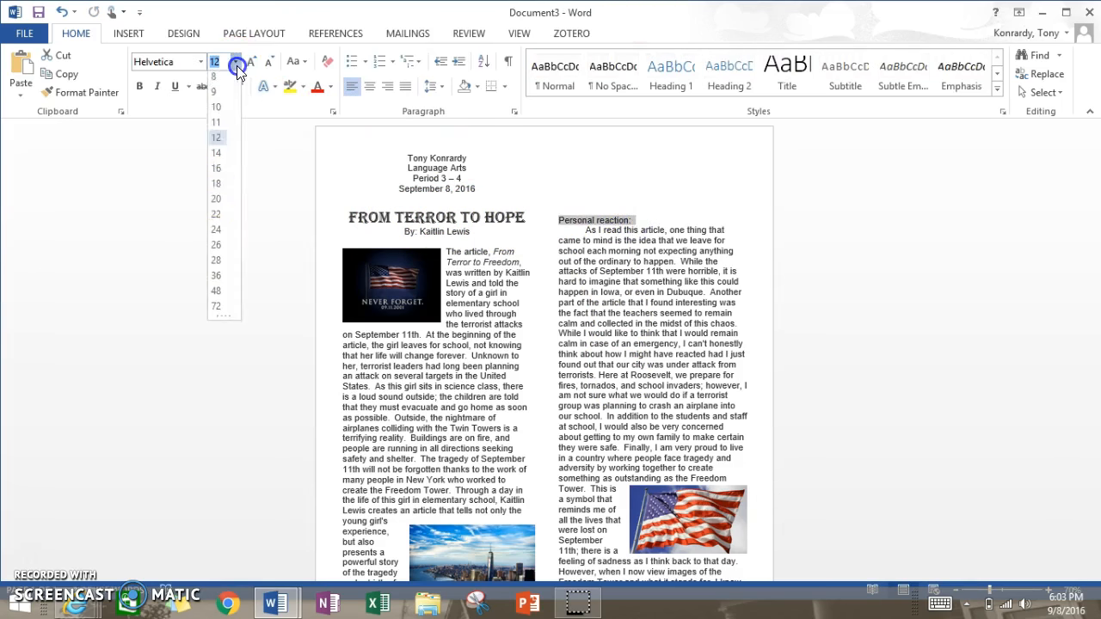
pyautogui.click(222, 215)
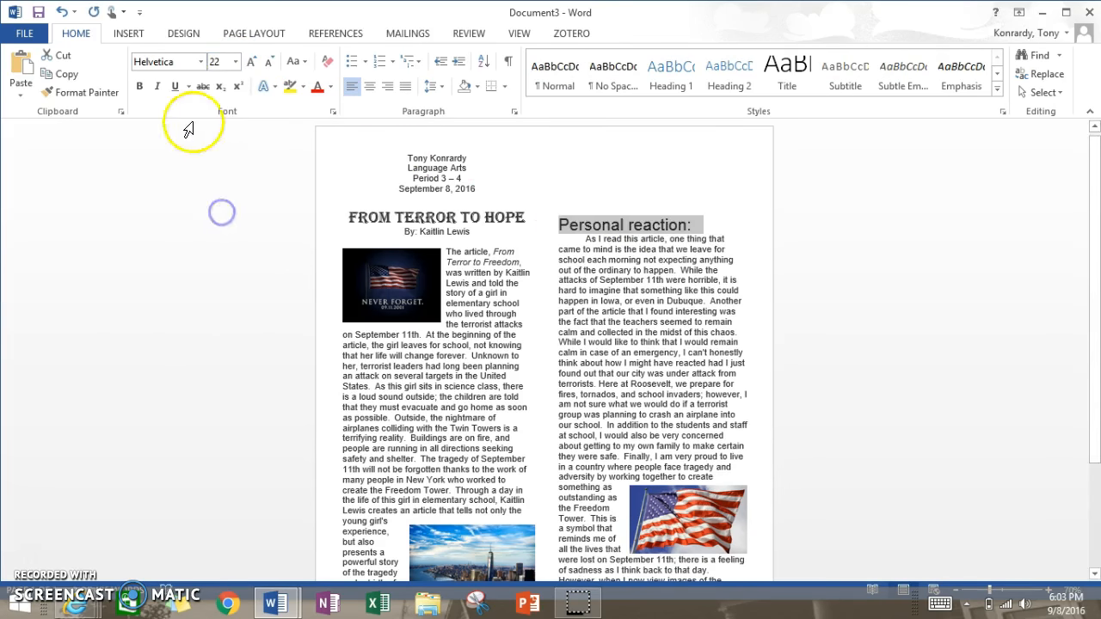
pyautogui.click(202, 62)
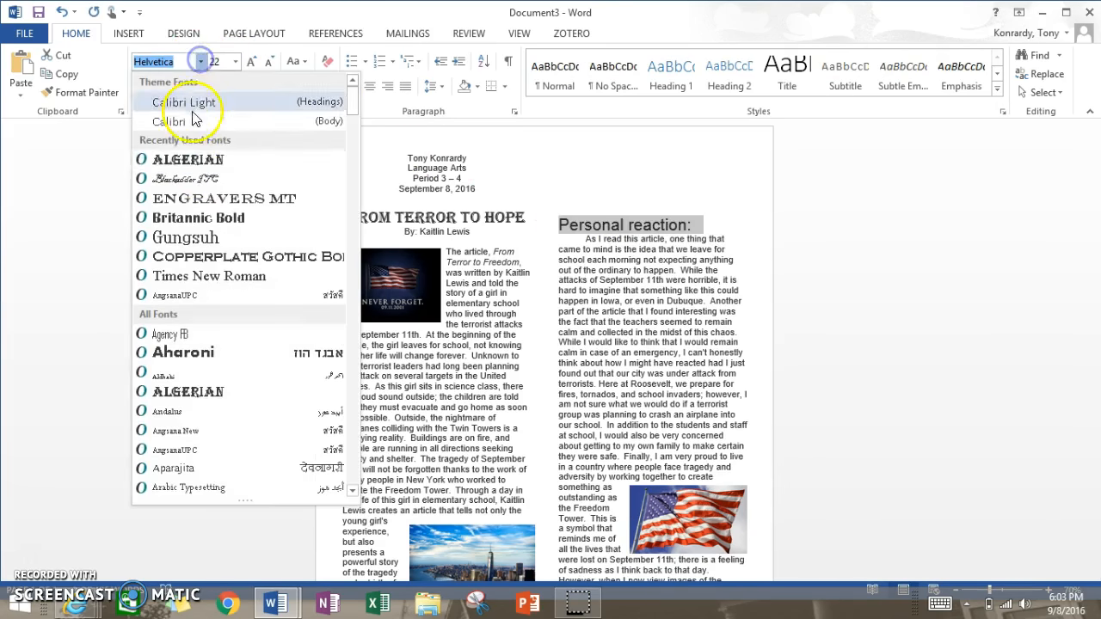
pyautogui.click(216, 204)
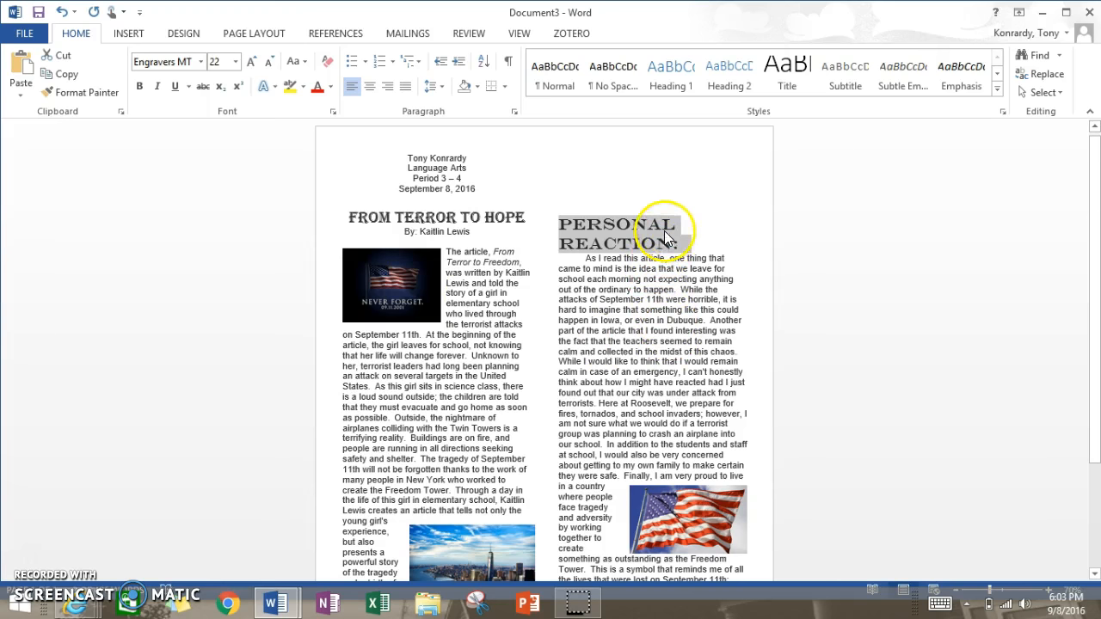
# - Reduce the "Personal reaction:" heading to 16 pt and center it over the second column
pyautogui.click(234, 62)
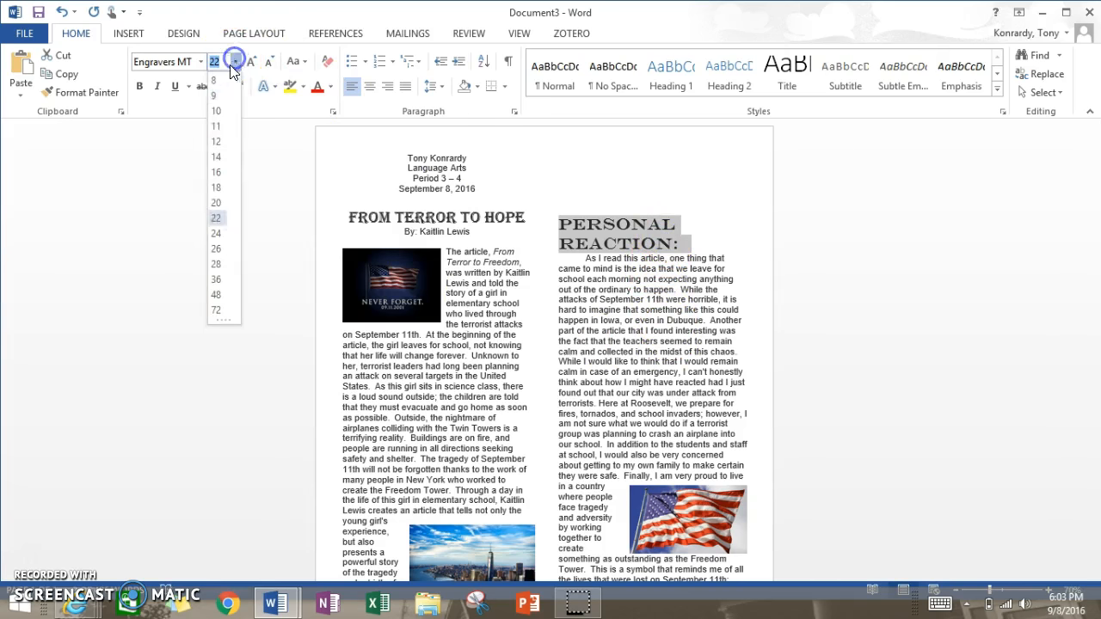
pyautogui.click(222, 174)
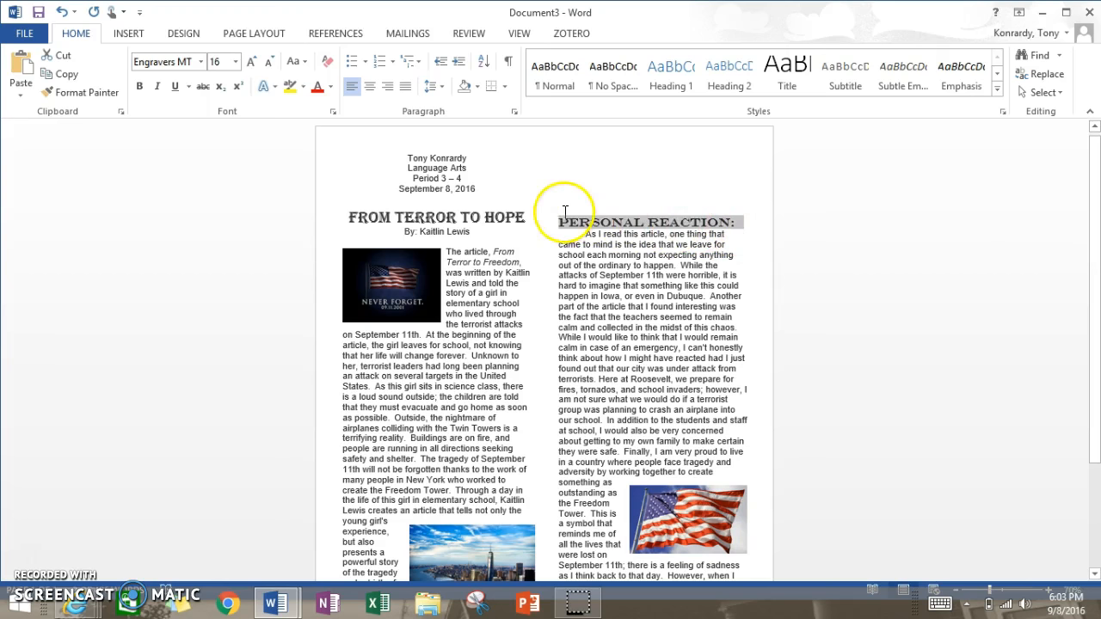
pyautogui.click(372, 89)
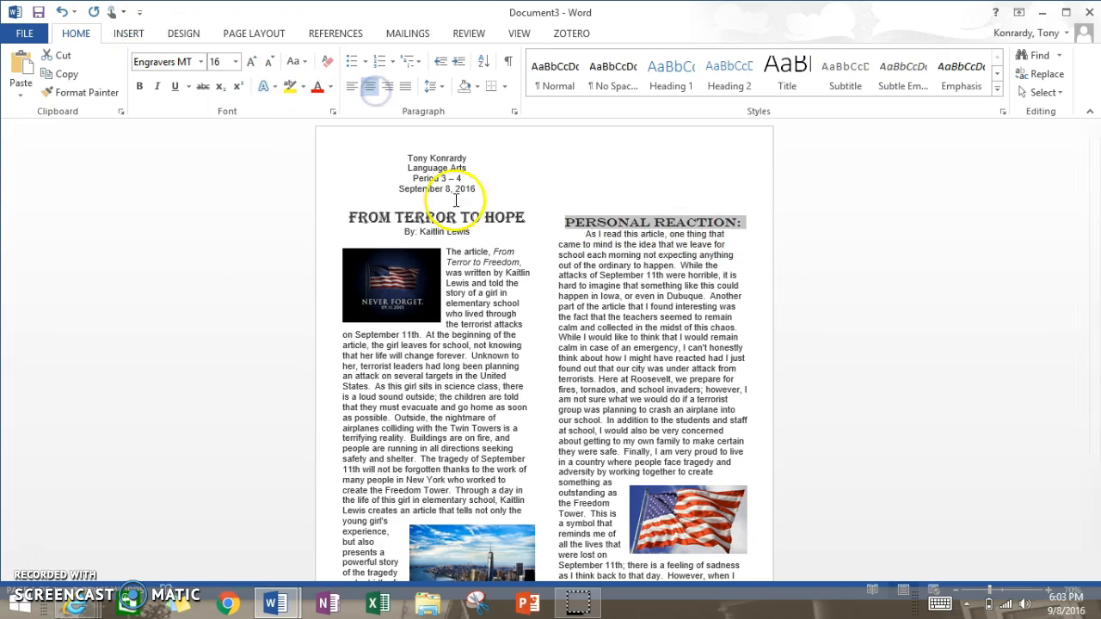
# - Insert a blank line between the "Personal reaction:" heading and its paragraph
pyautogui.click(596, 222)
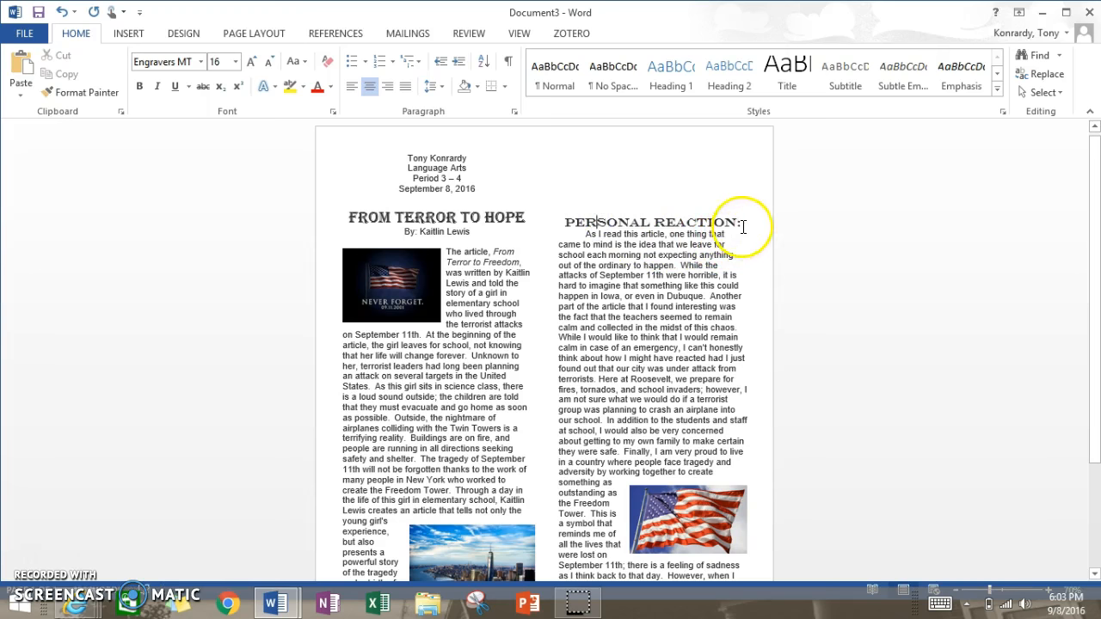
pyautogui.write(':')
pyautogui.press('Return')
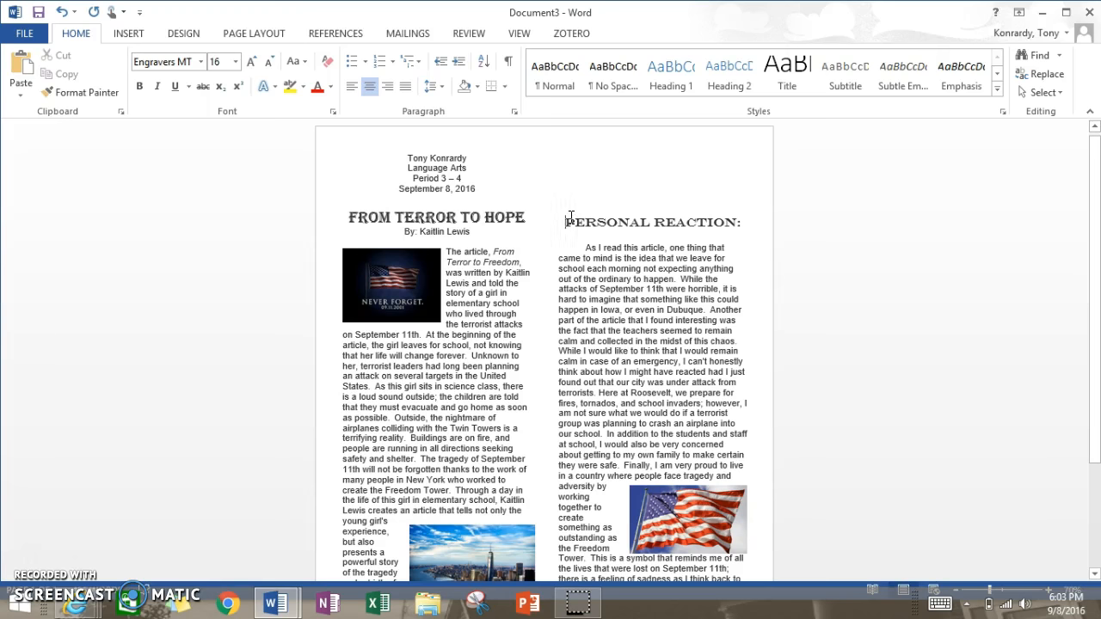
# - Delete the blank lines above the "Personal reaction:" heading so it lines up with the first line of the first column
pyautogui.press('BackSpace')
pyautogui.press('BackSpace')
pyautogui.press('BackSpace')
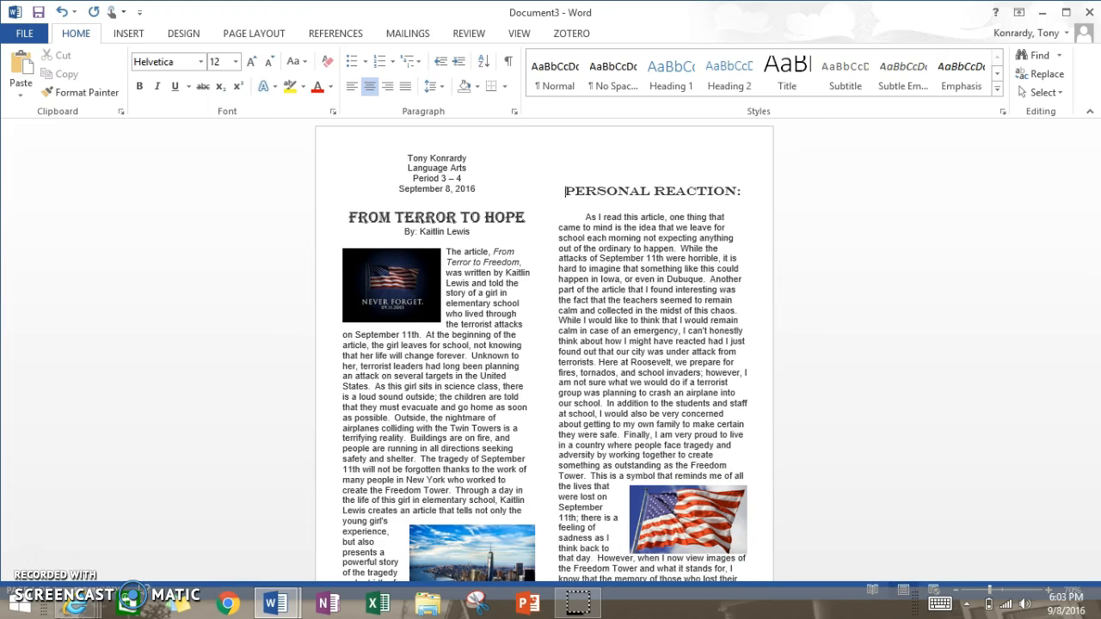
pyautogui.press('BackSpace')
pyautogui.press('BackSpace')
pyautogui.press('BackSpace')
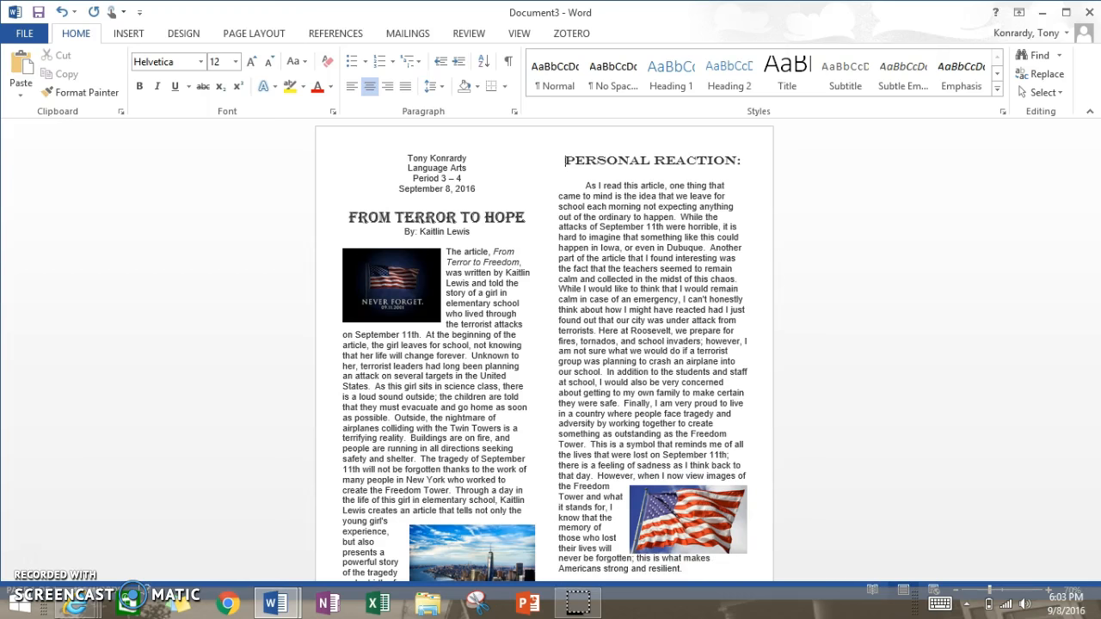
# - Move the waving flag picture up beside the lines following "Finally, I am very proud to live"
pyautogui.scroll(-3, 649, 225)
pyautogui.moveTo(700, 449); pyautogui.dragTo(705, 375)
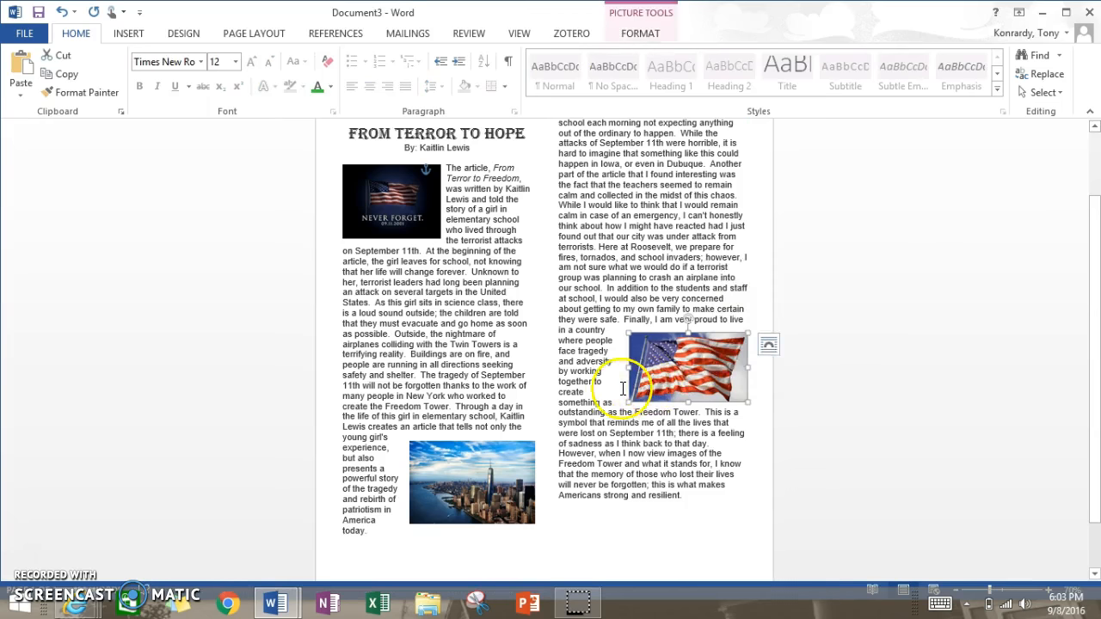
pyautogui.scroll(3, 616, 384)
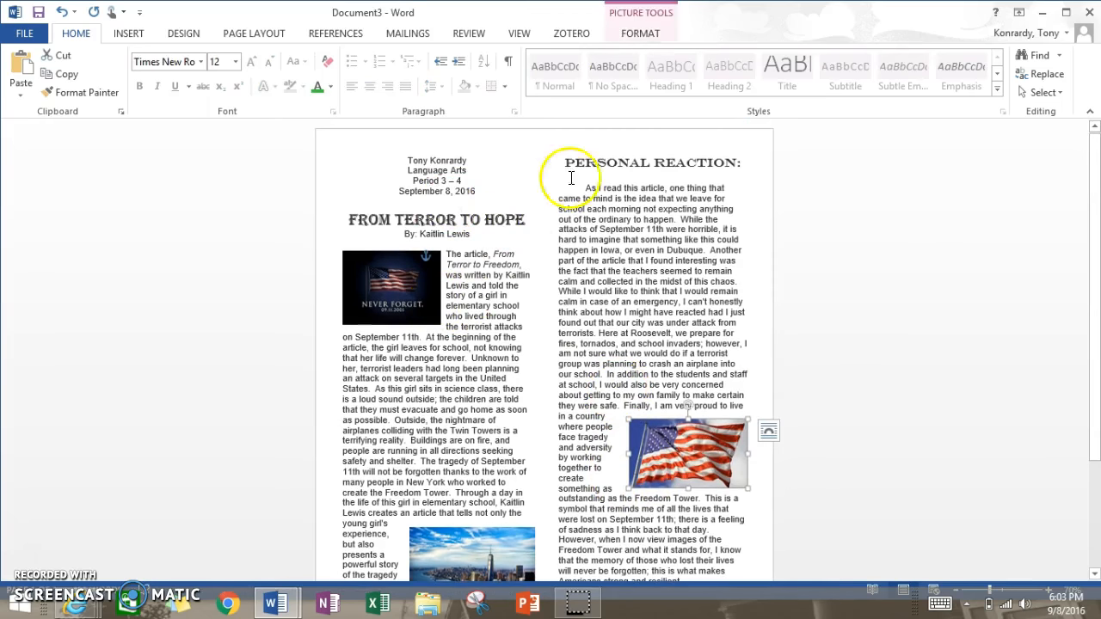
# - Move the skyline image up beside the "create the Freedom Tower" lines and shrink it to just over half the column width
pyautogui.scroll(-4, 545, 305)
pyautogui.click(469, 413)
pyautogui.moveTo(469, 413); pyautogui.dragTo(463, 382)
pyautogui.click(411, 425)
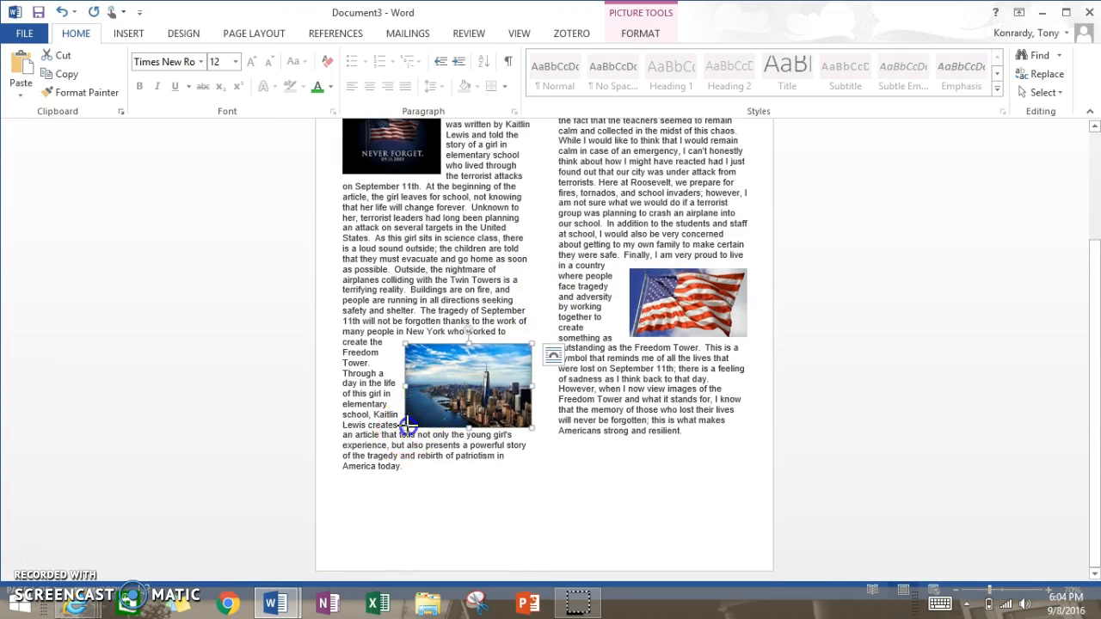
pyautogui.moveTo(408, 425); pyautogui.dragTo(423, 416)
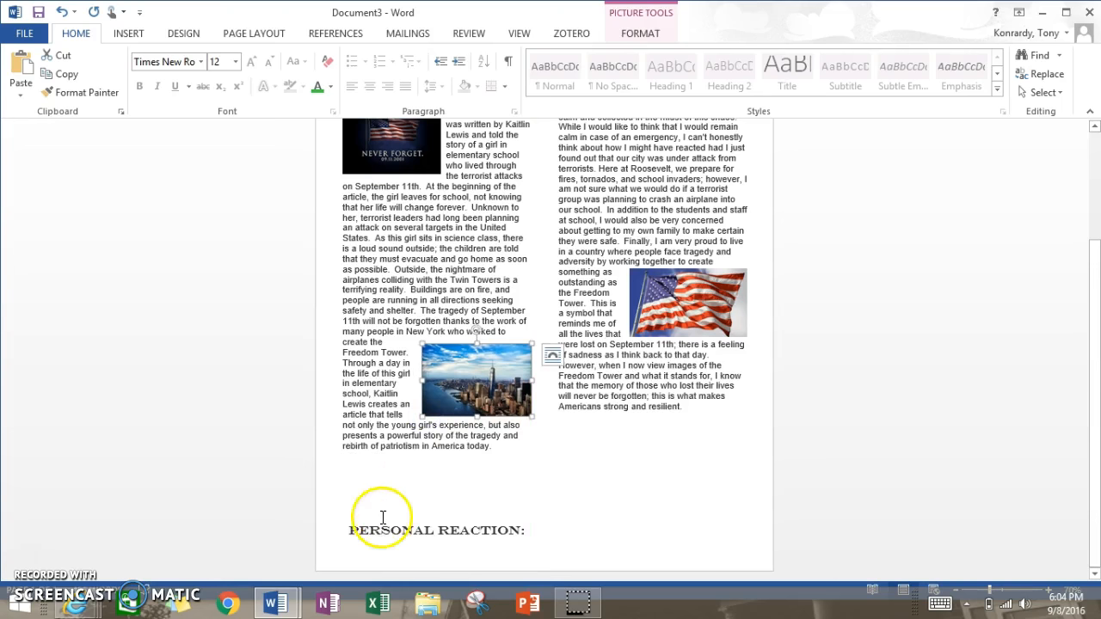
# - Insert a blank line before the "Personal reaction:" heading to push it back to the second column
pyautogui.click(342, 525)
pyautogui.press('Return')
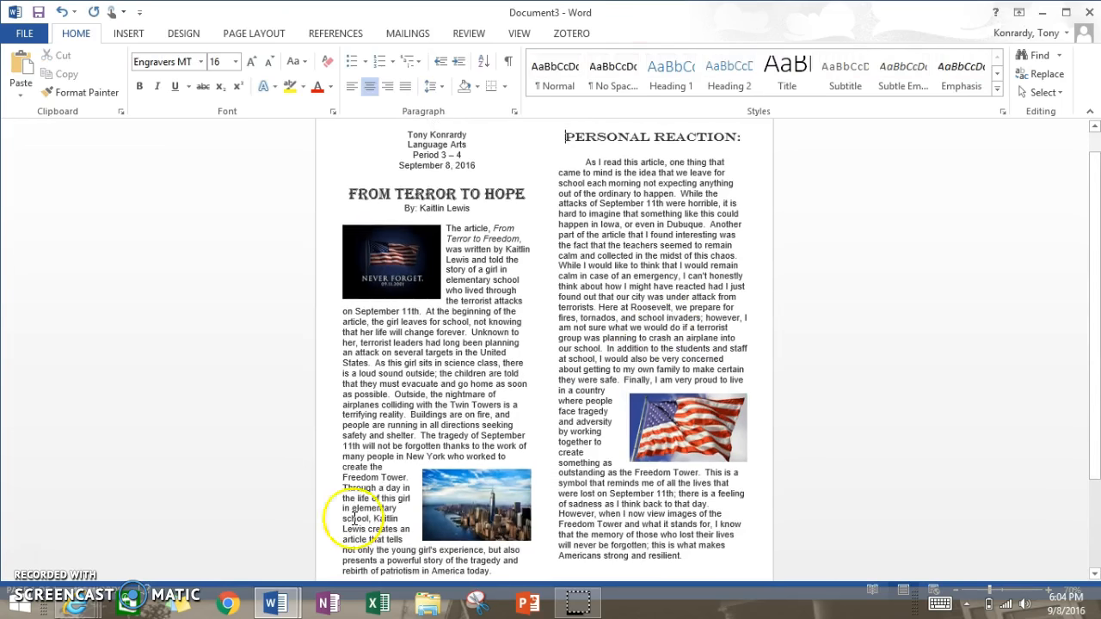
pyautogui.scroll(-3, 680, 314)
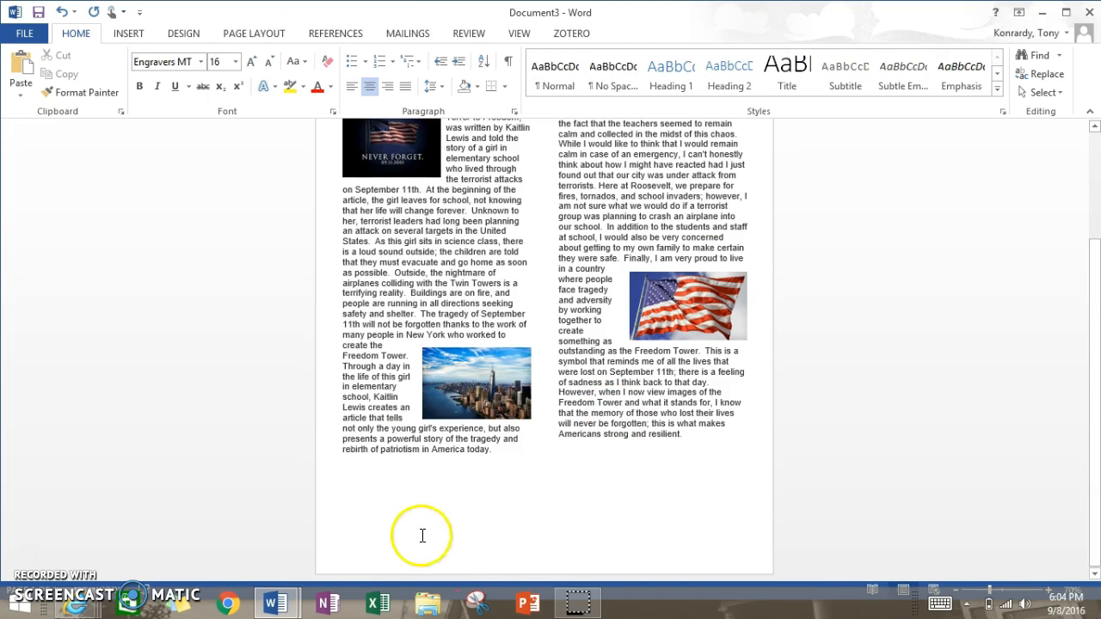
# - Set the article summary paragraph in the first column to 13 pt and check how both columns fit the page
pyautogui.scroll(3, 494, 361)
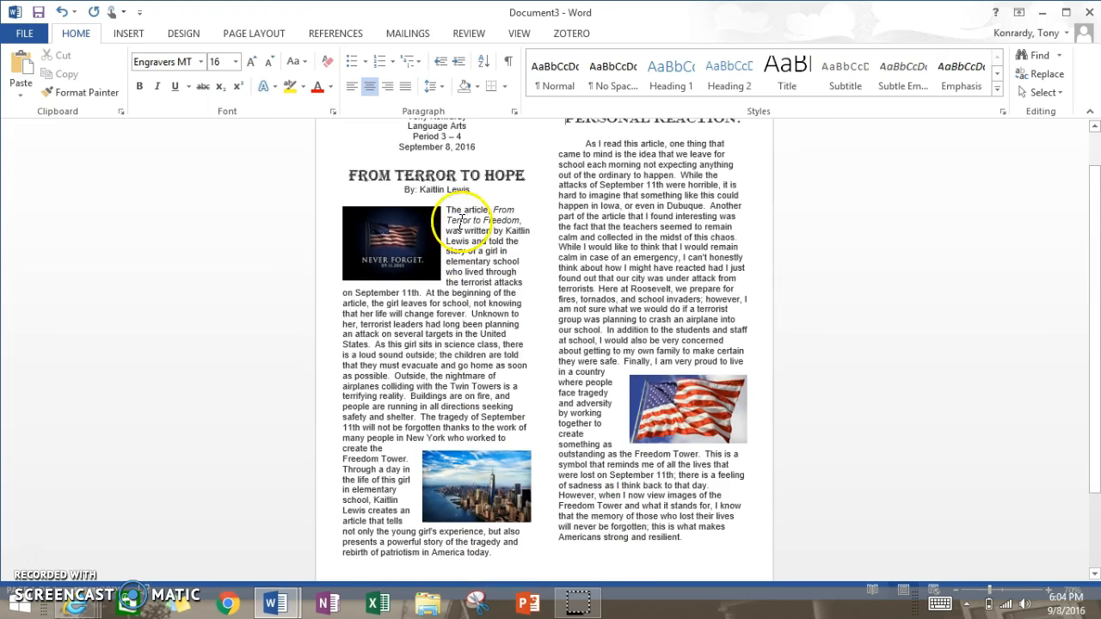
pyautogui.moveTo(446, 210); pyautogui.dragTo(512, 553)
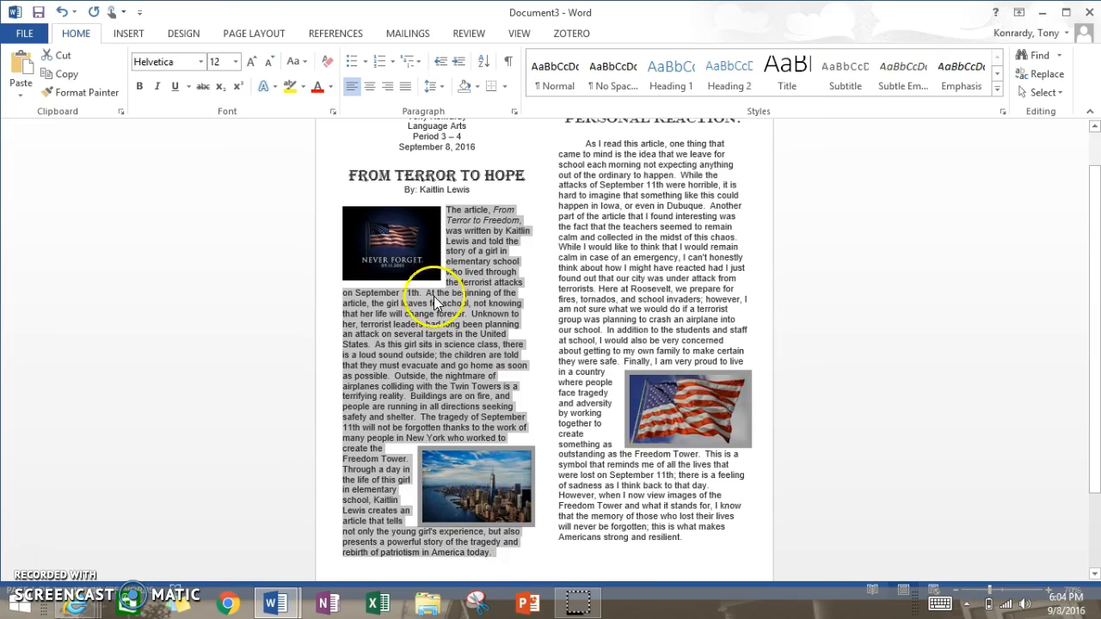
pyautogui.click(234, 62)
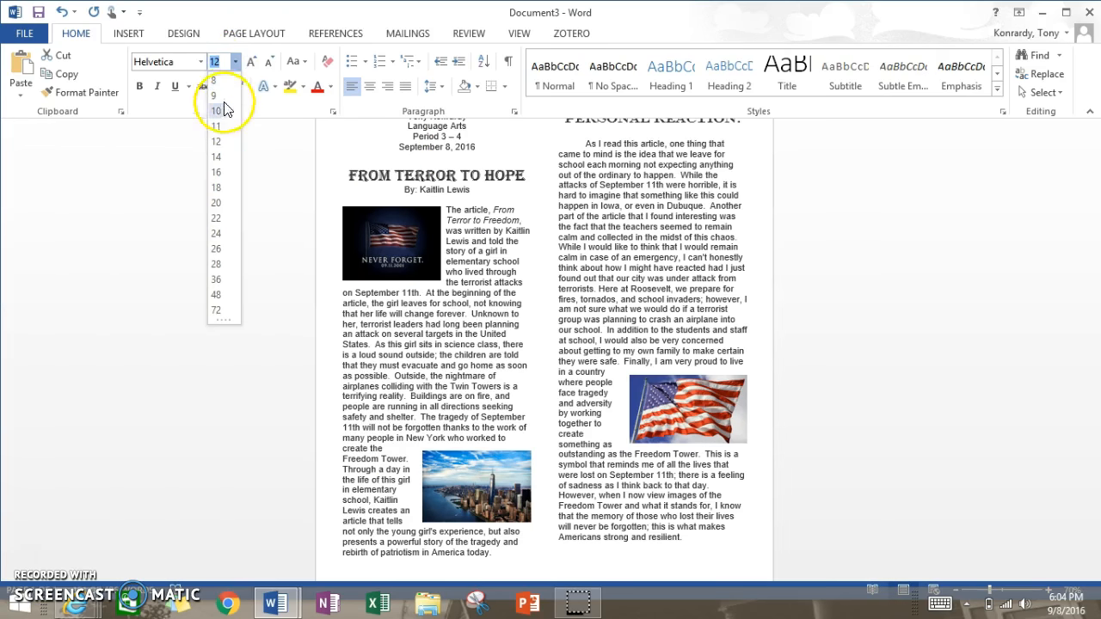
pyautogui.press('Return')
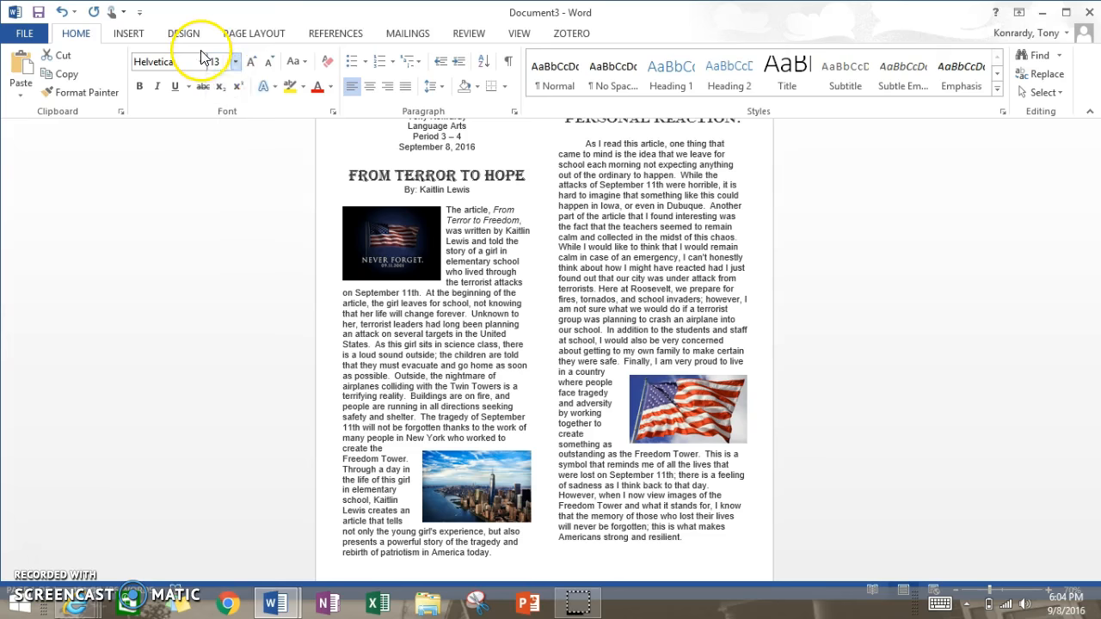
pyautogui.scroll(-2, 472, 255)
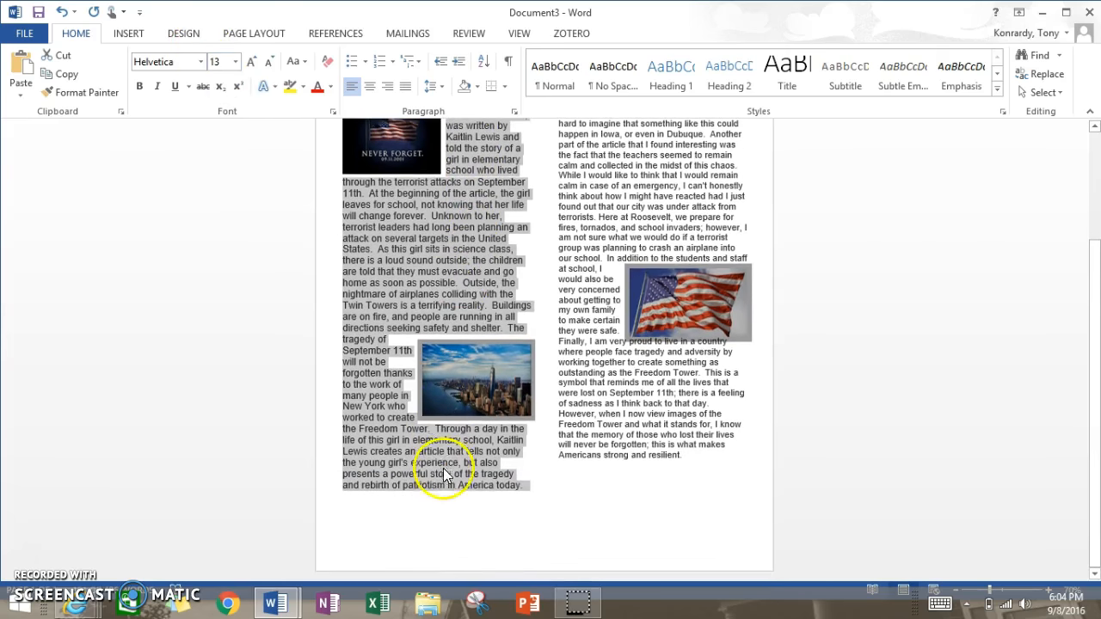
pyautogui.scroll(1, 466, 496)
pyautogui.click(465, 496)
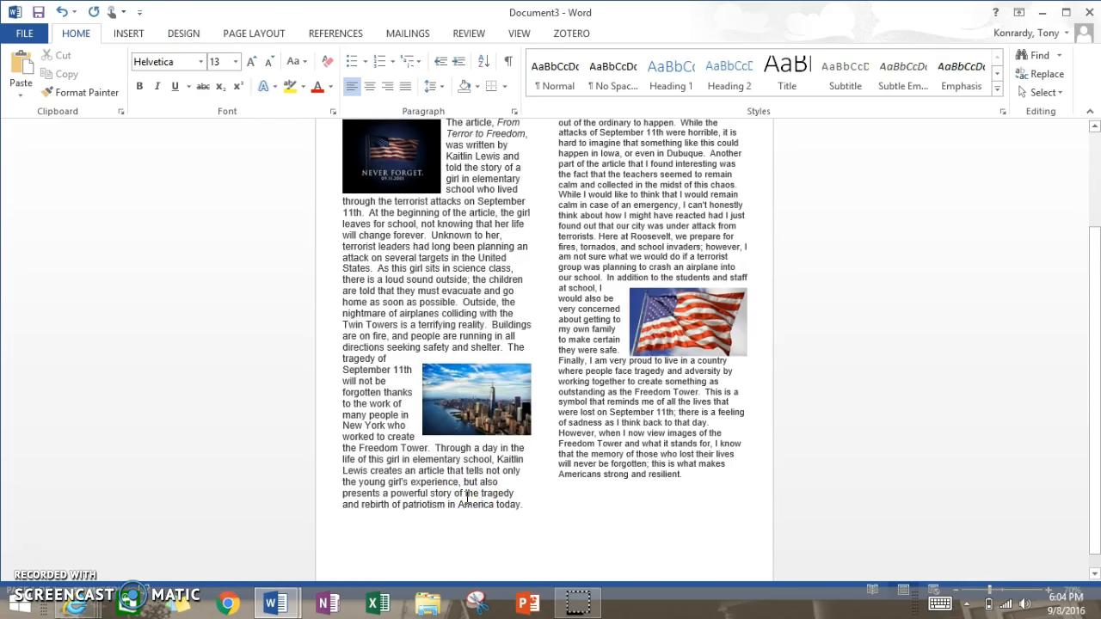
pyautogui.scroll(4, 465, 497)
pyautogui.click(456, 353)
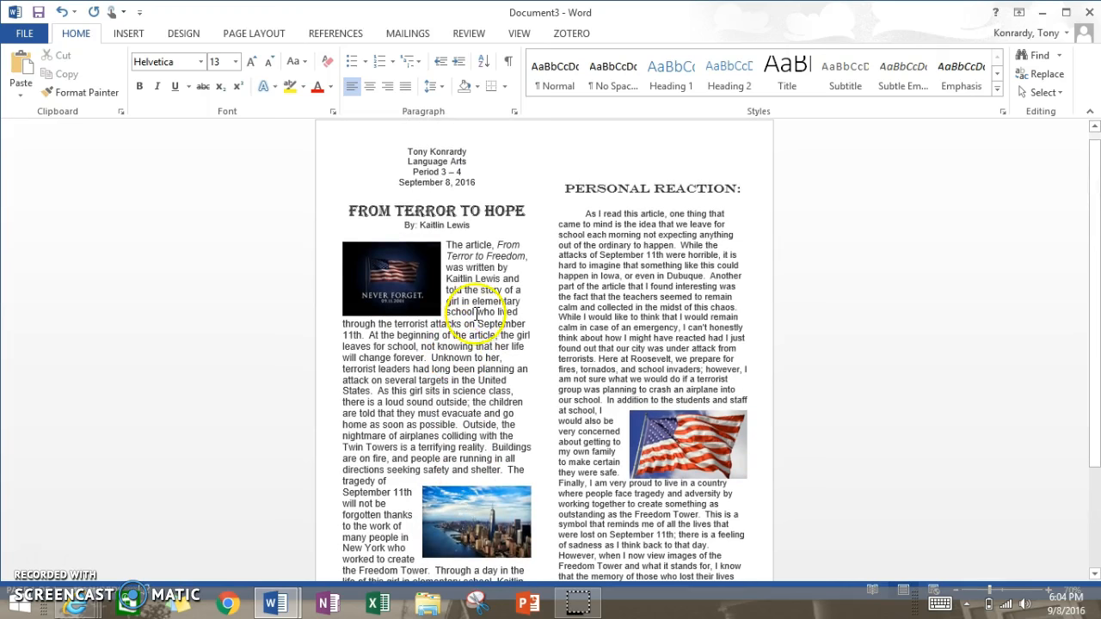
# - Remove two blank lines above the "Personal reaction:" heading in the second column
pyautogui.click(564, 190)
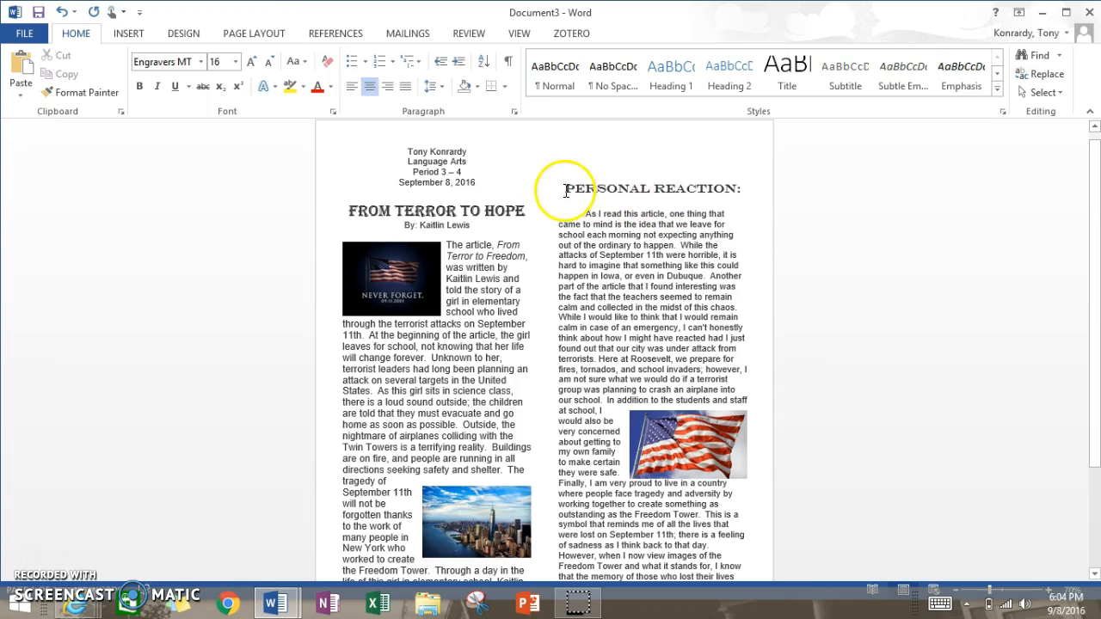
pyautogui.press('BackSpace')
pyautogui.press('BackSpace')
# - Set the whole personal reaction paragraph to 13 pt and check how it fits the page
pyautogui.scroll(-3, 625, 407)
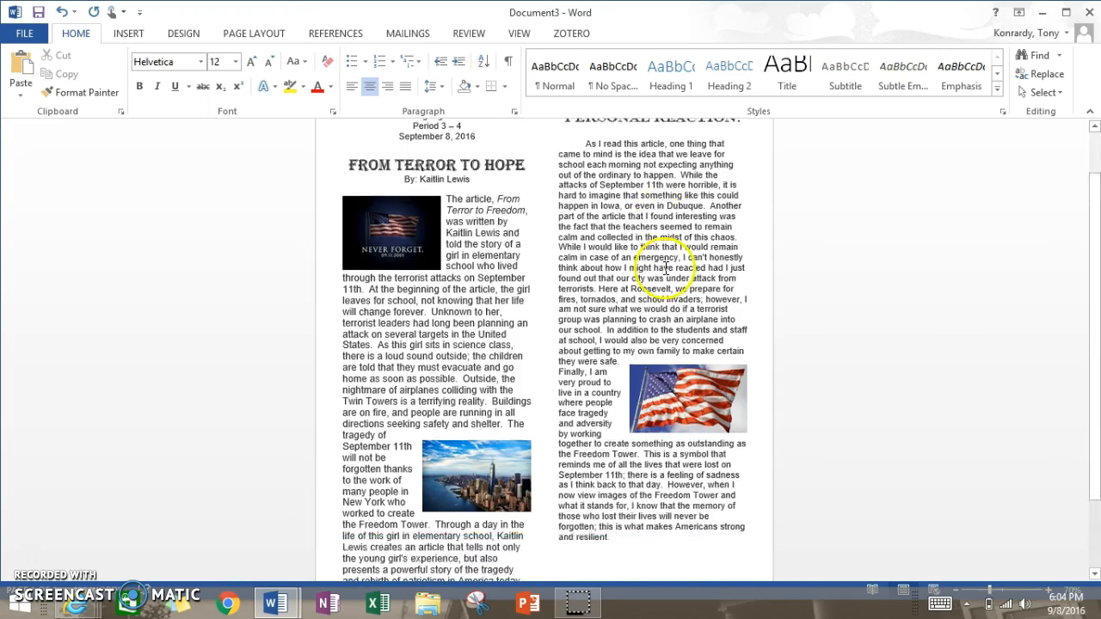
pyautogui.moveTo(628, 450); pyautogui.dragTo(566, 207)
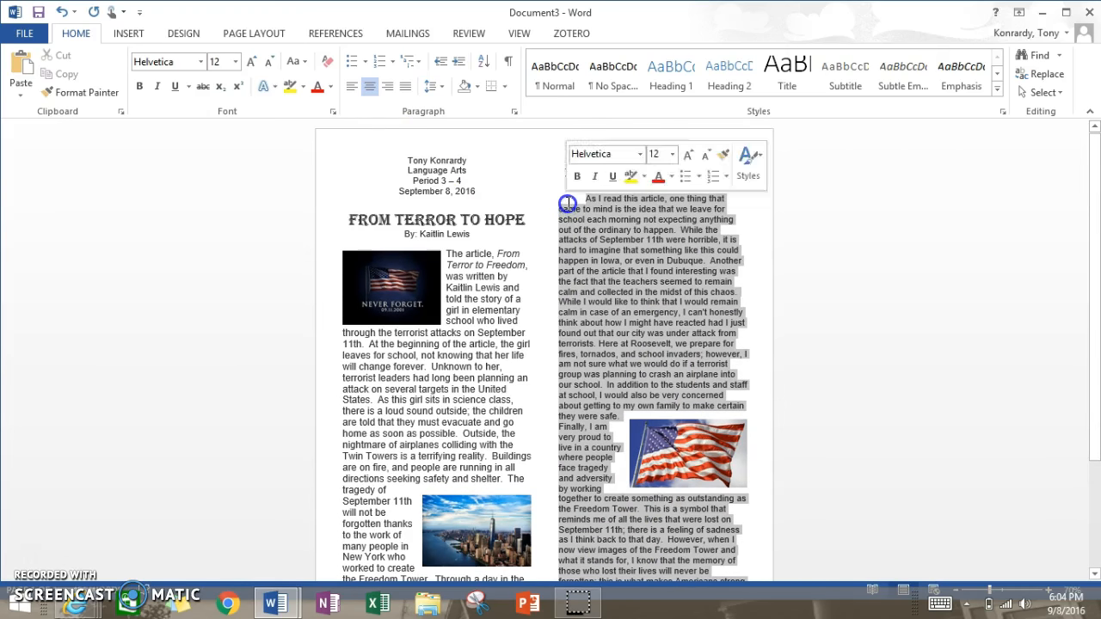
pyautogui.click(222, 62)
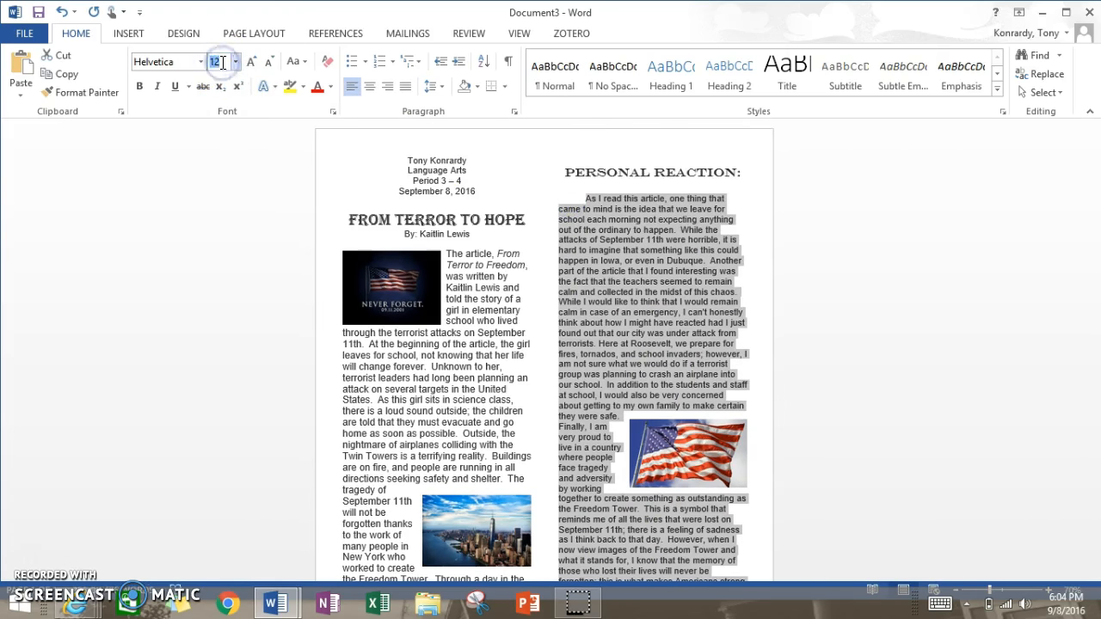
pyautogui.write('13')
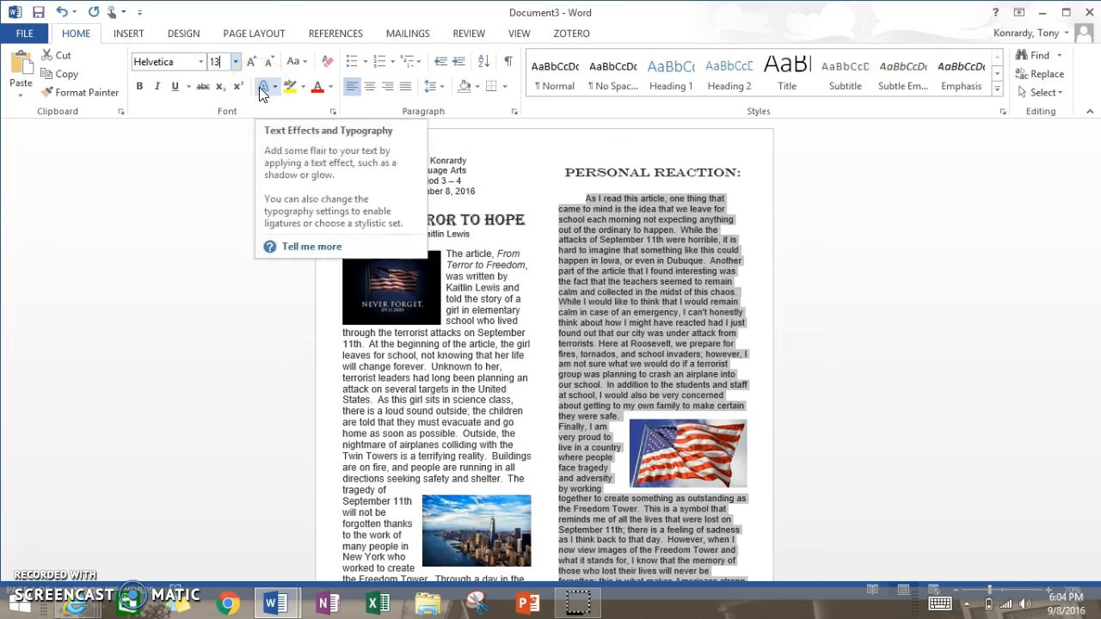
pyautogui.press('Return')
pyautogui.click(604, 277)
pyautogui.scroll(-3, 604, 277)
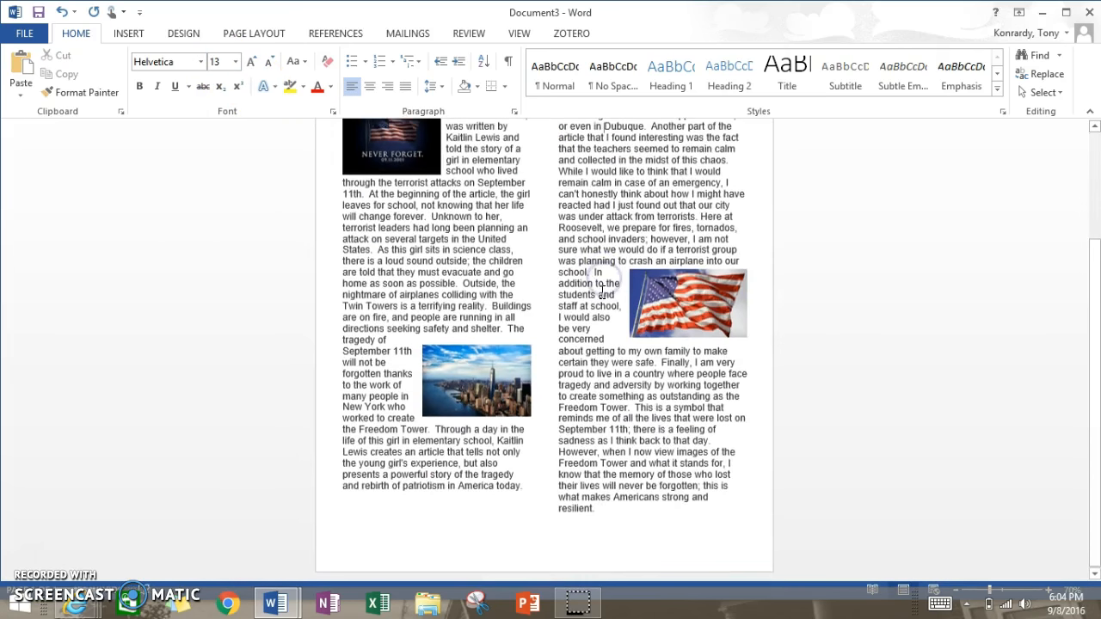
# - Draw a straight horizontal line about 3.87 inches long between the date line and the "From Terror to Hope" title
pyautogui.scroll(3, 598, 297)
pyautogui.scroll(1, 585, 308)
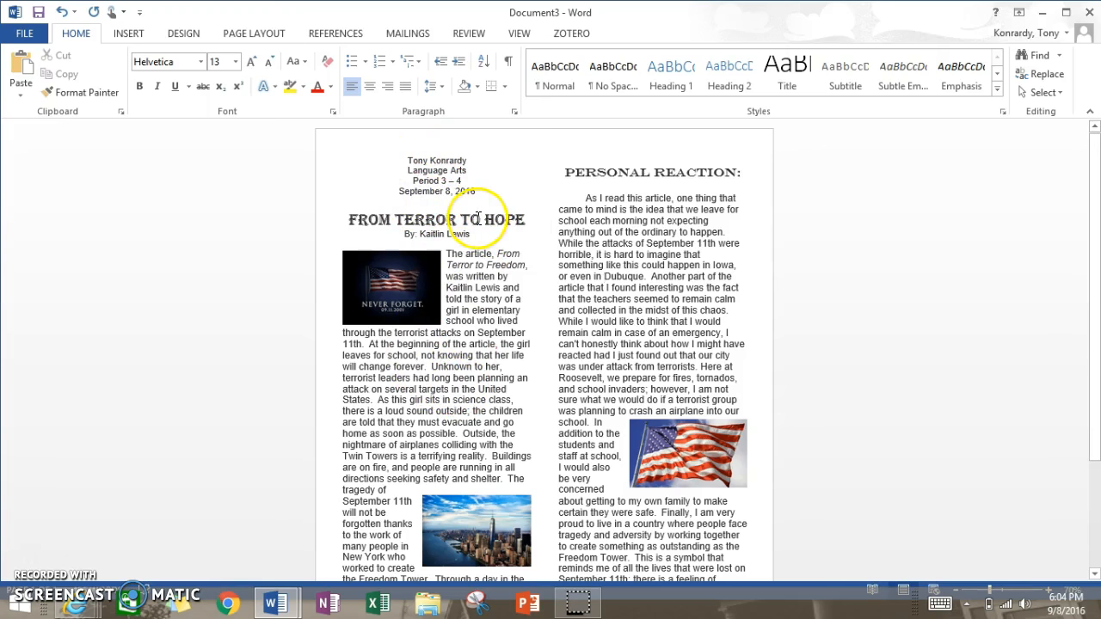
pyautogui.click(136, 38)
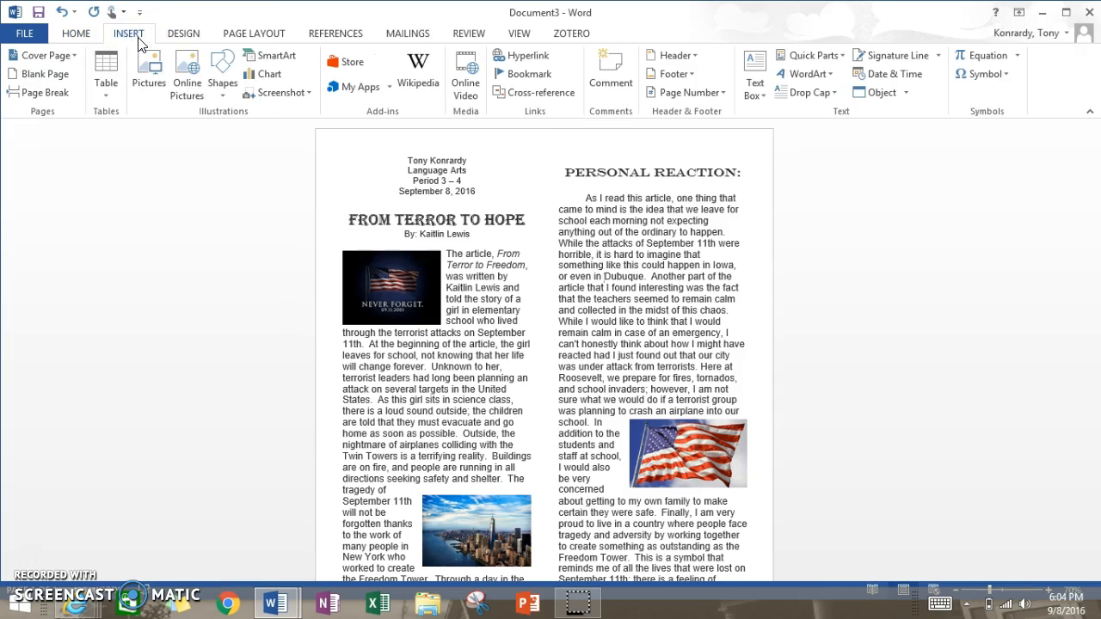
pyautogui.click(221, 67)
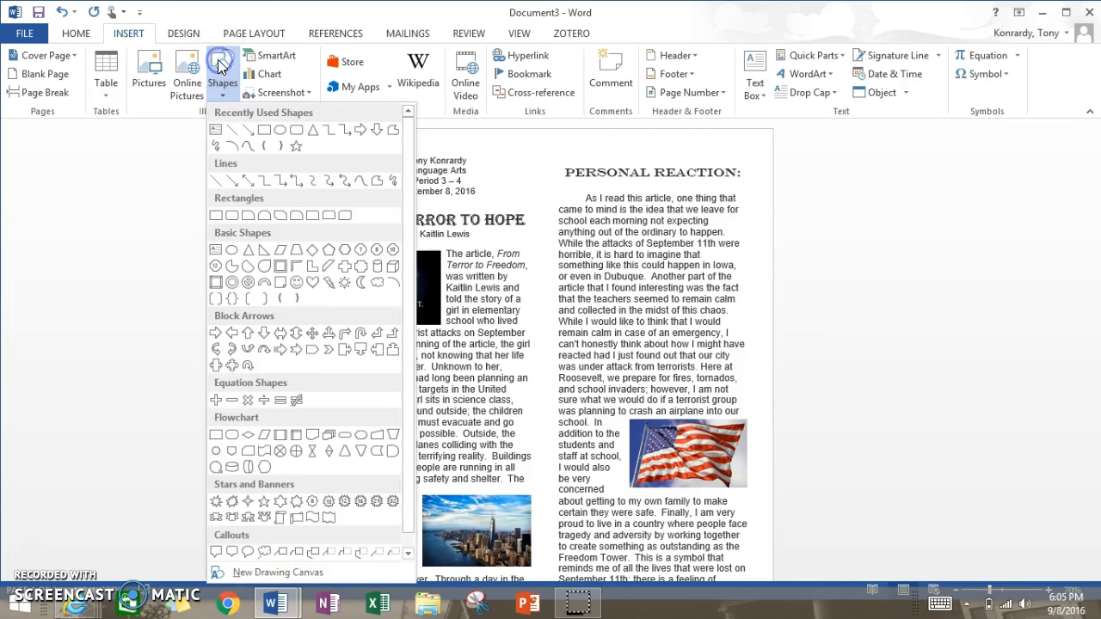
pyautogui.click(231, 130)
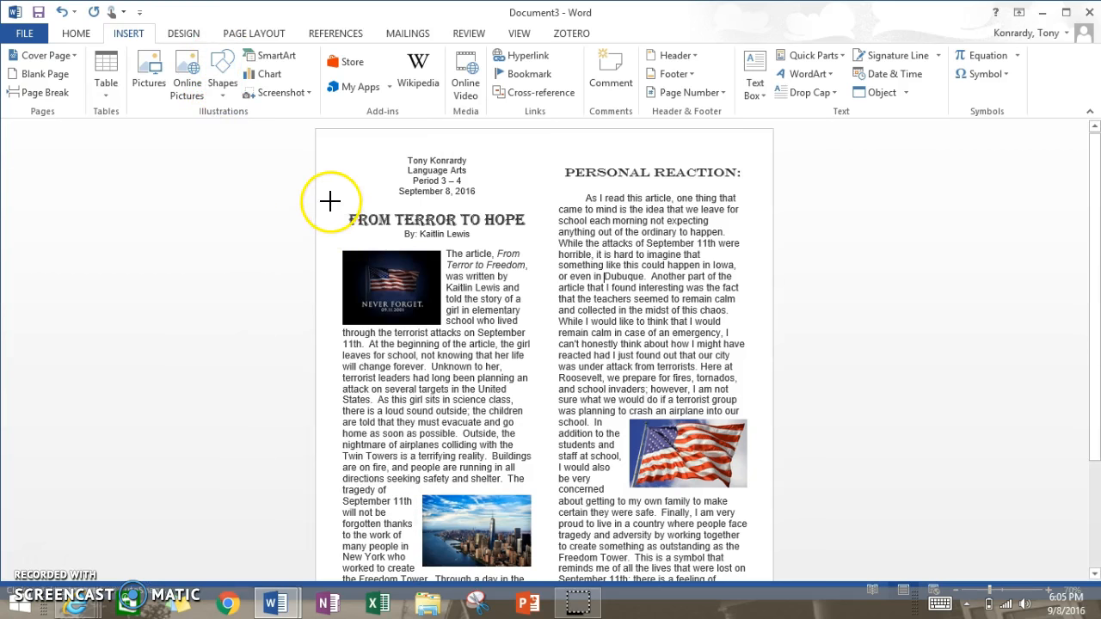
pyautogui.moveTo(390, 213); pyautogui.dragTo(537, 197)
pyautogui.click(176, 217)
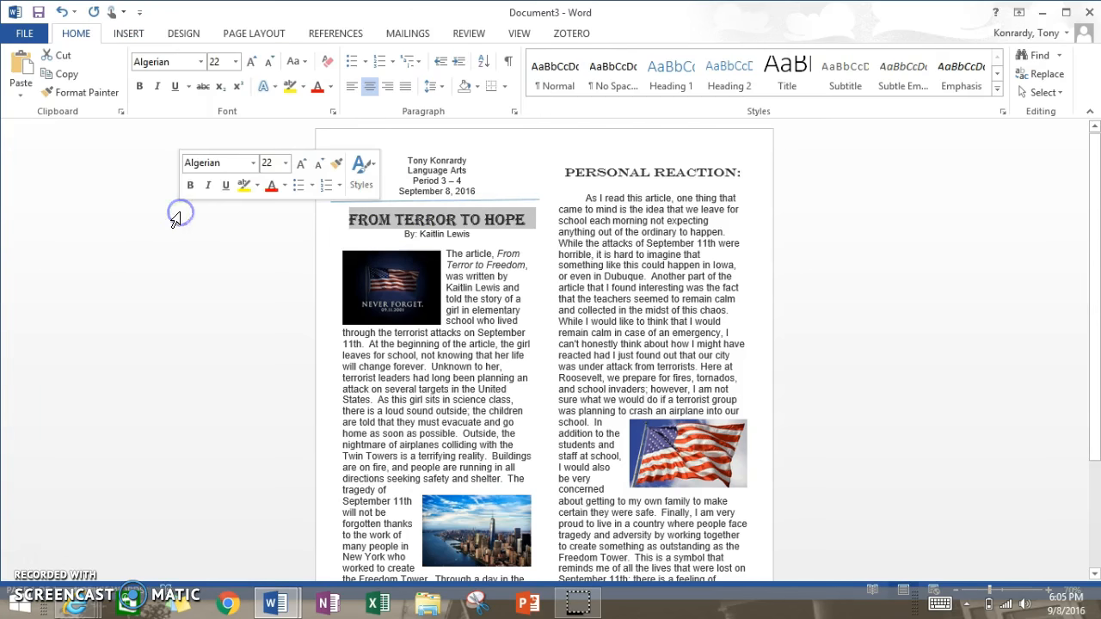
# - Level the horizontal divider above the title by adjusting its right end, making it about 3.84 inches long
pyautogui.click(503, 201)
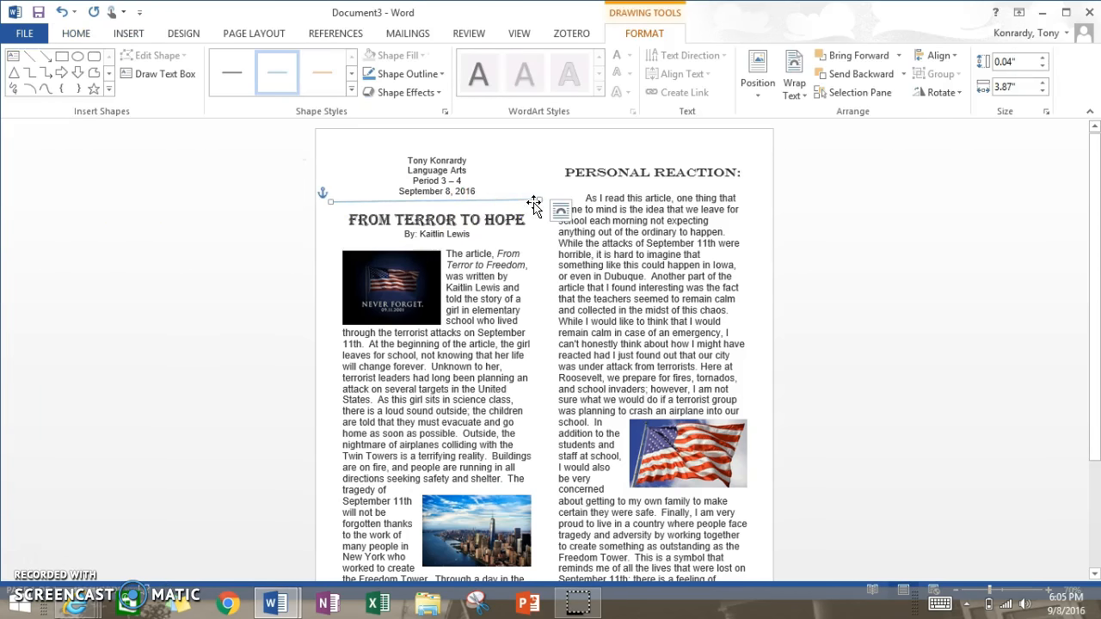
pyautogui.moveTo(537, 198); pyautogui.dragTo(537, 203)
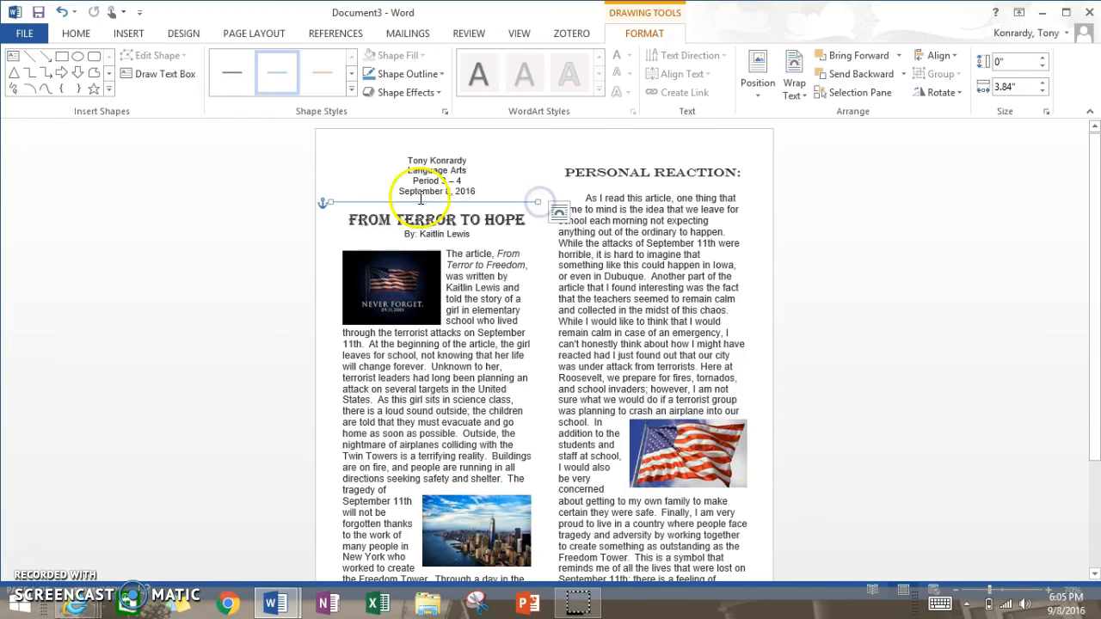
pyautogui.click(204, 200)
pyautogui.click(232, 258)
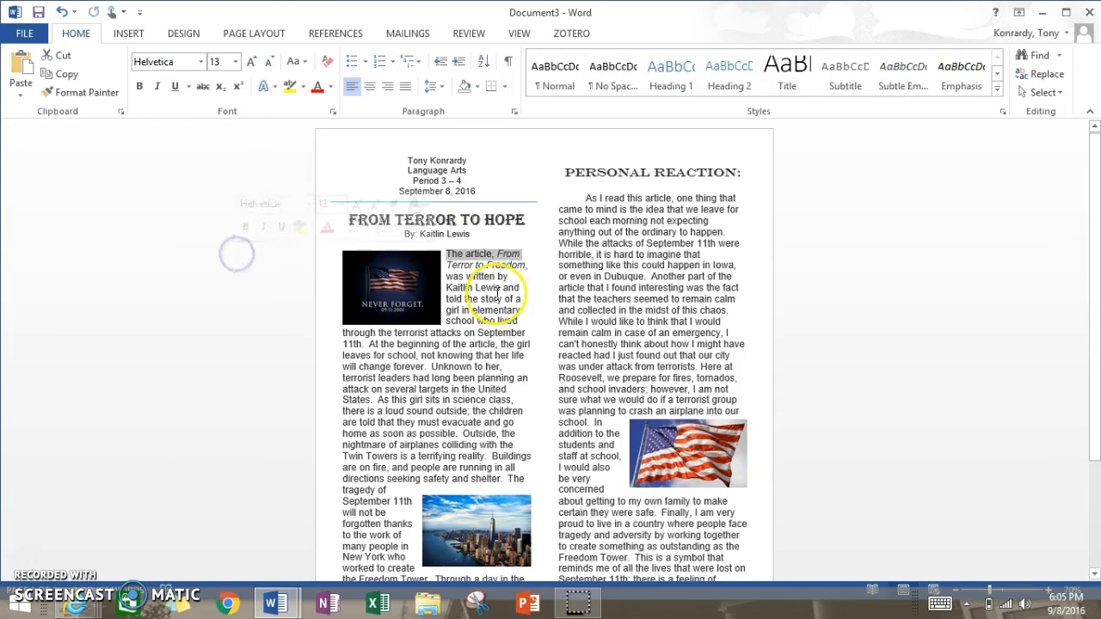
pyautogui.click(822, 258)
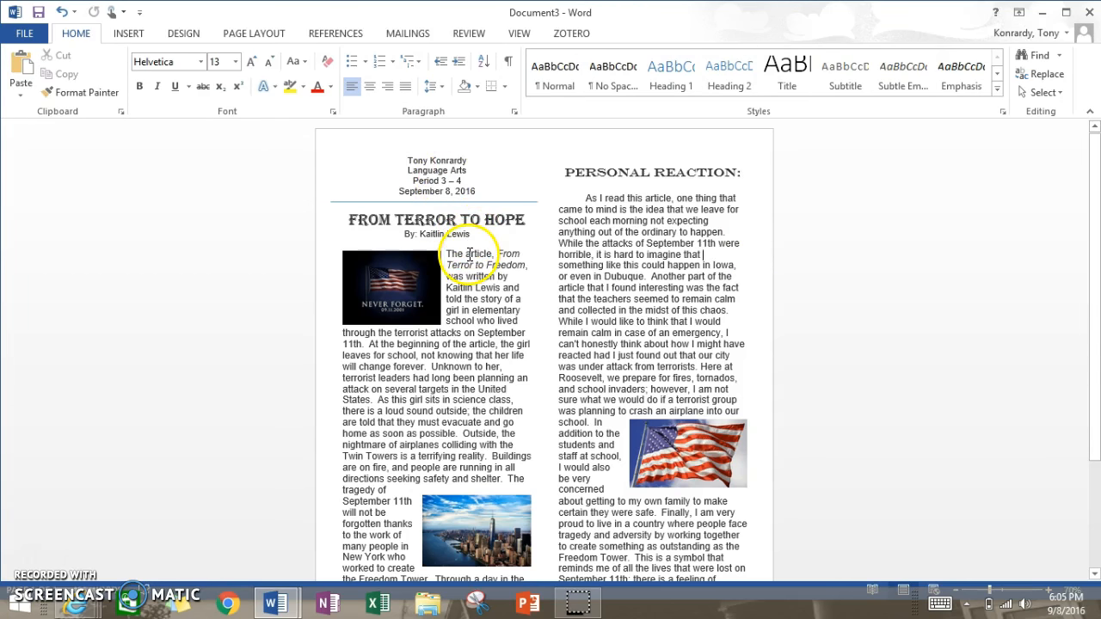
# - Draw a vertical line about 9.4 inches long down the gap between the two text columns
pyautogui.click(140, 35)
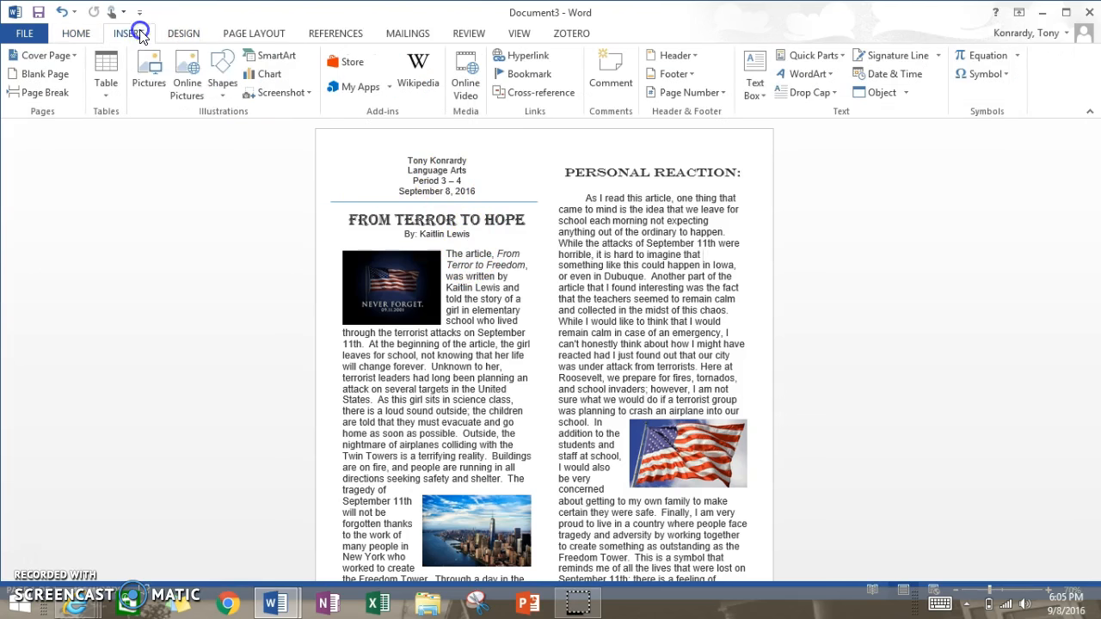
pyautogui.click(221, 76)
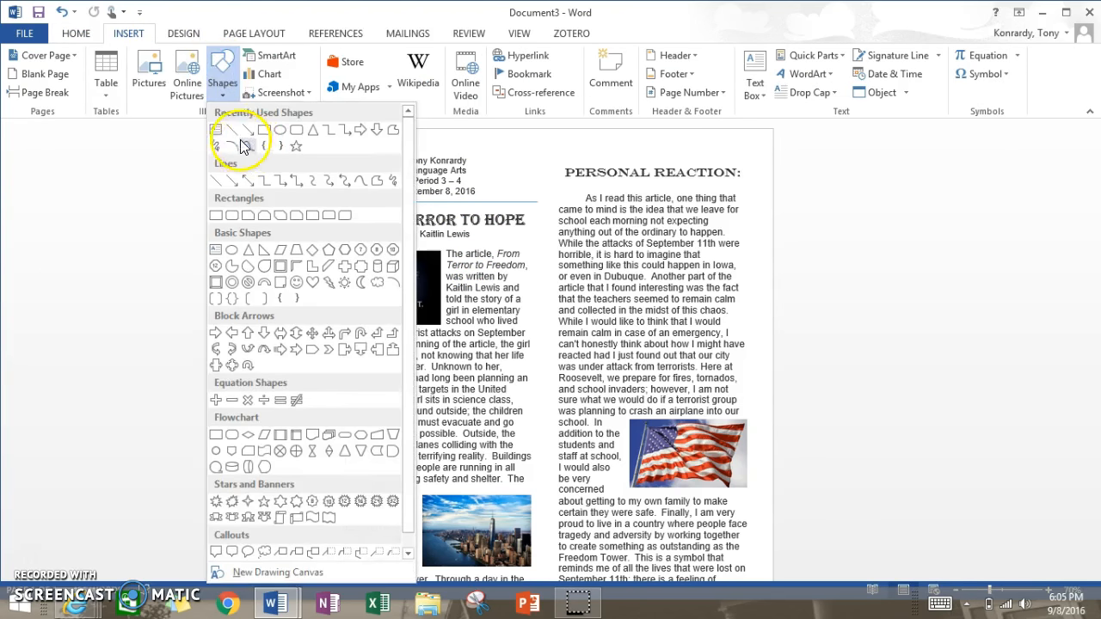
pyautogui.click(240, 137)
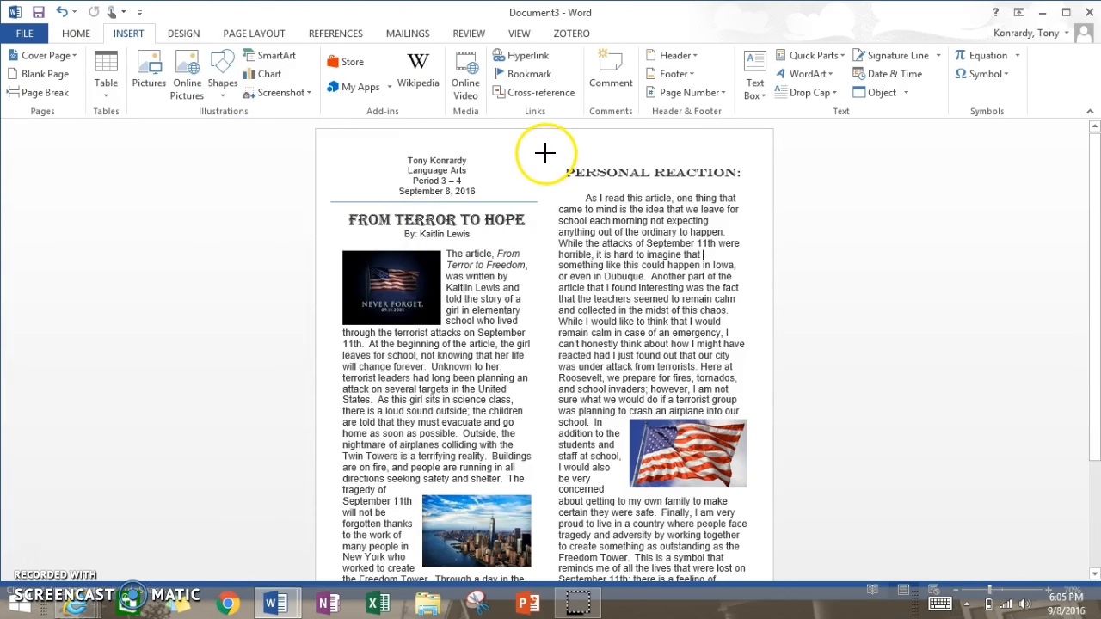
pyautogui.moveTo(546, 164)
pyautogui.mouseDown()
pyautogui.moveTo(550, 562)
pyautogui.moveTo(557, 505)
pyautogui.moveTo(545, 509)
pyautogui.mouseUp()
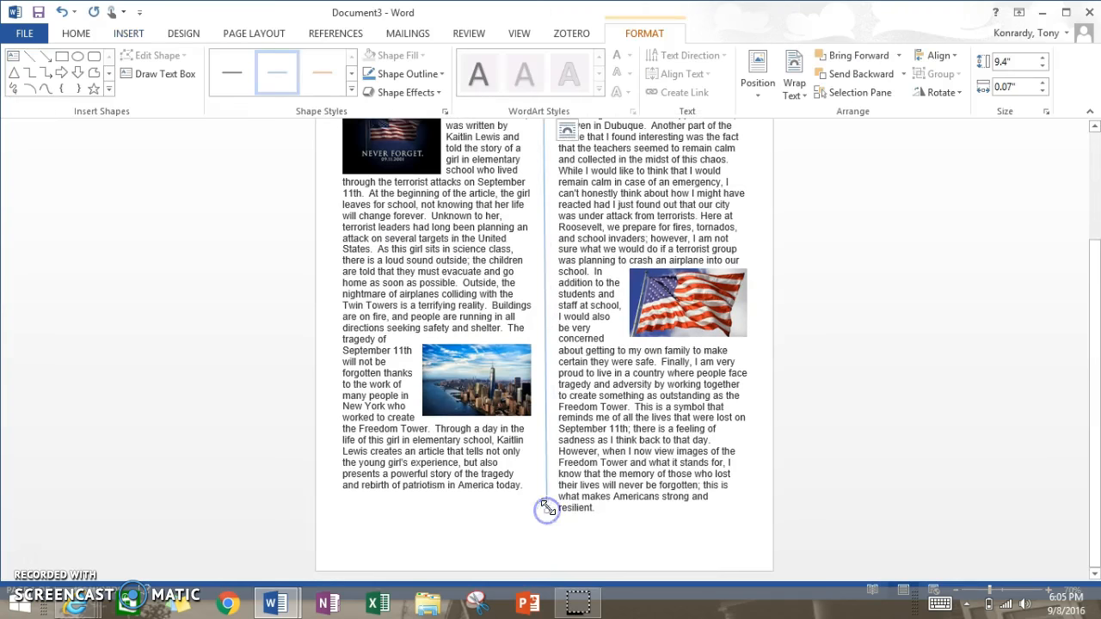
# - Extend the right end of the horizontal divider above the title until it meets the vertical divider
pyautogui.scroll(3, 560, 401)
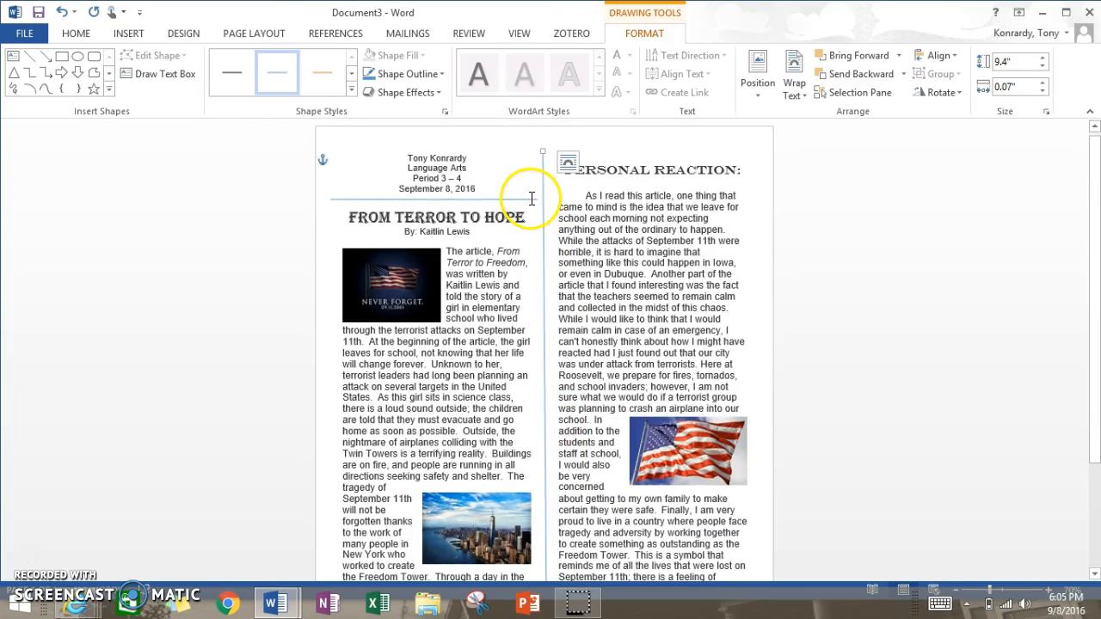
pyautogui.click(530, 200)
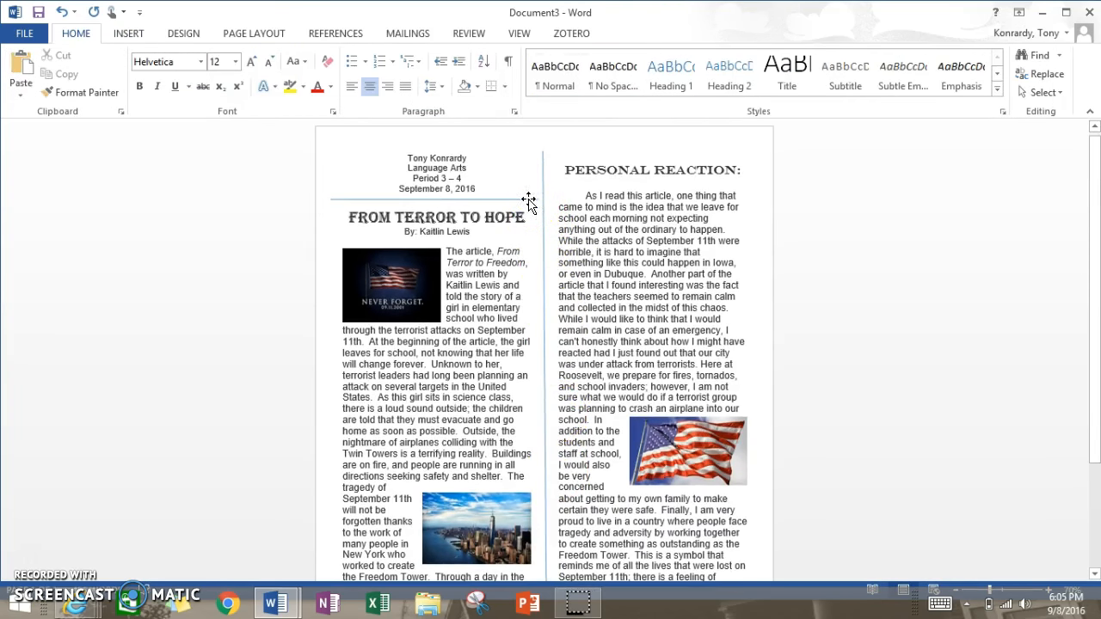
pyautogui.click(528, 200)
pyautogui.moveTo(543, 197); pyautogui.dragTo(545, 202)
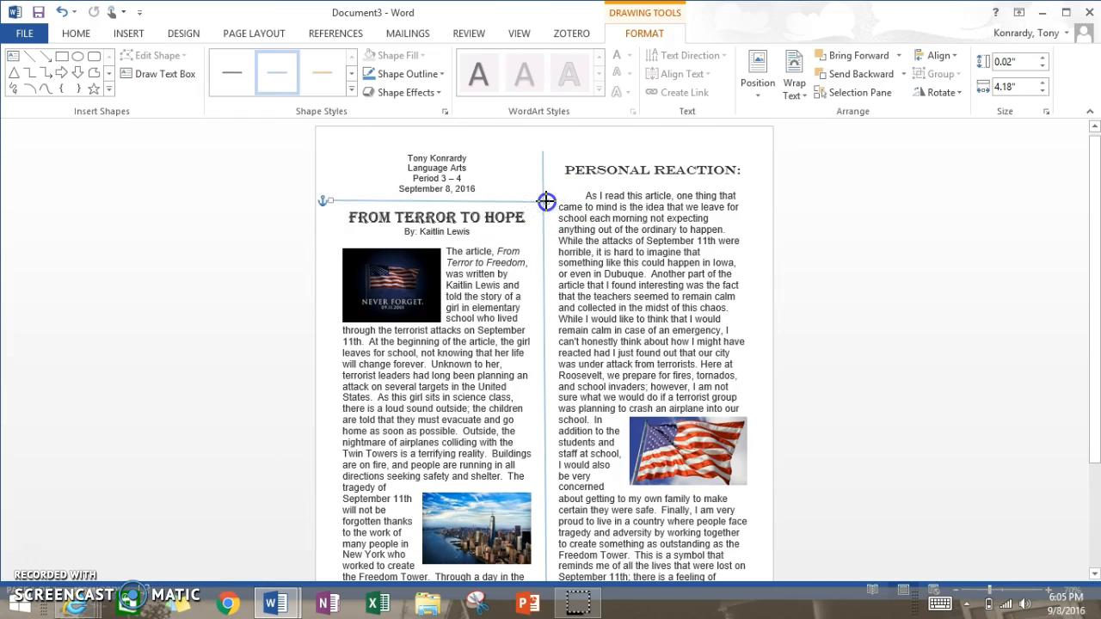
pyautogui.click(229, 228)
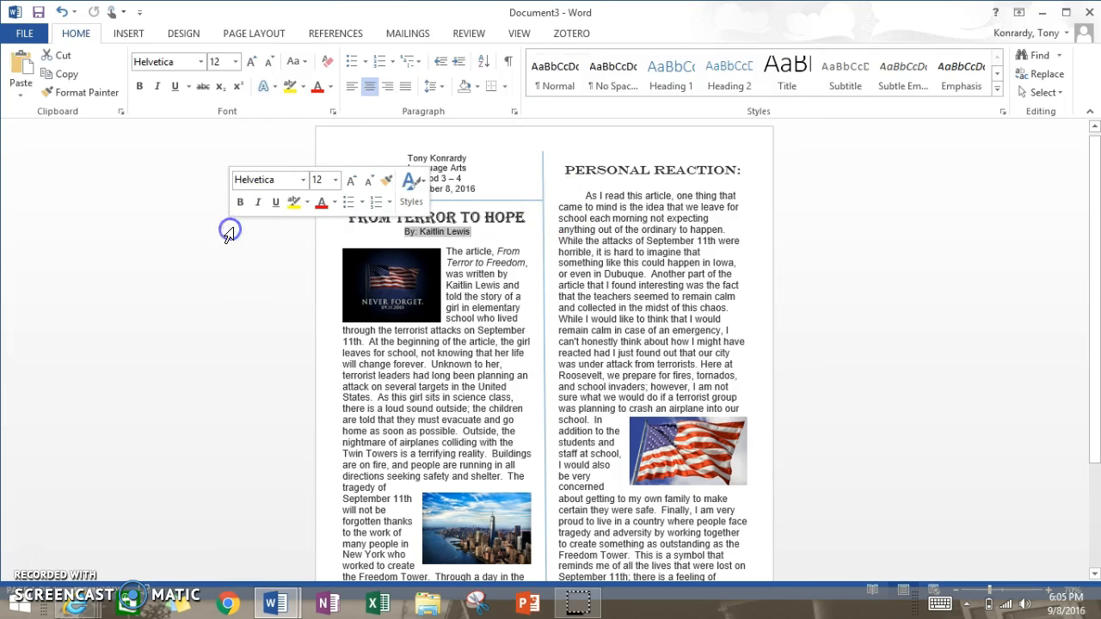
pyautogui.click(932, 286)
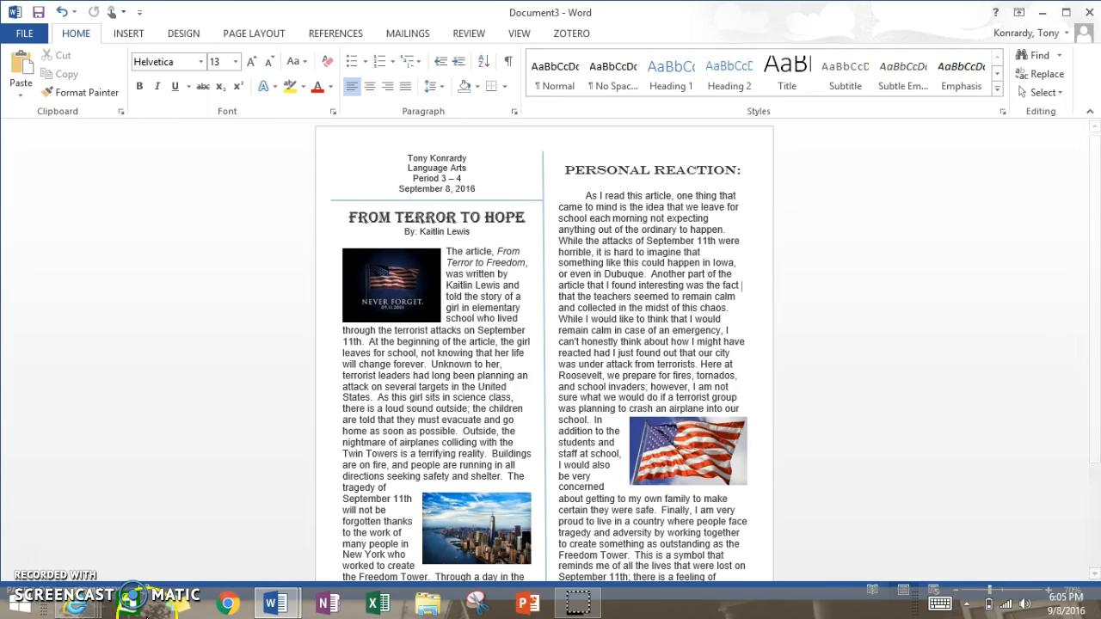
# - Switch to the original essay in Word Online and compare it with the formatted two-column version in desktop Word
pyautogui.moveTo(78, 604)
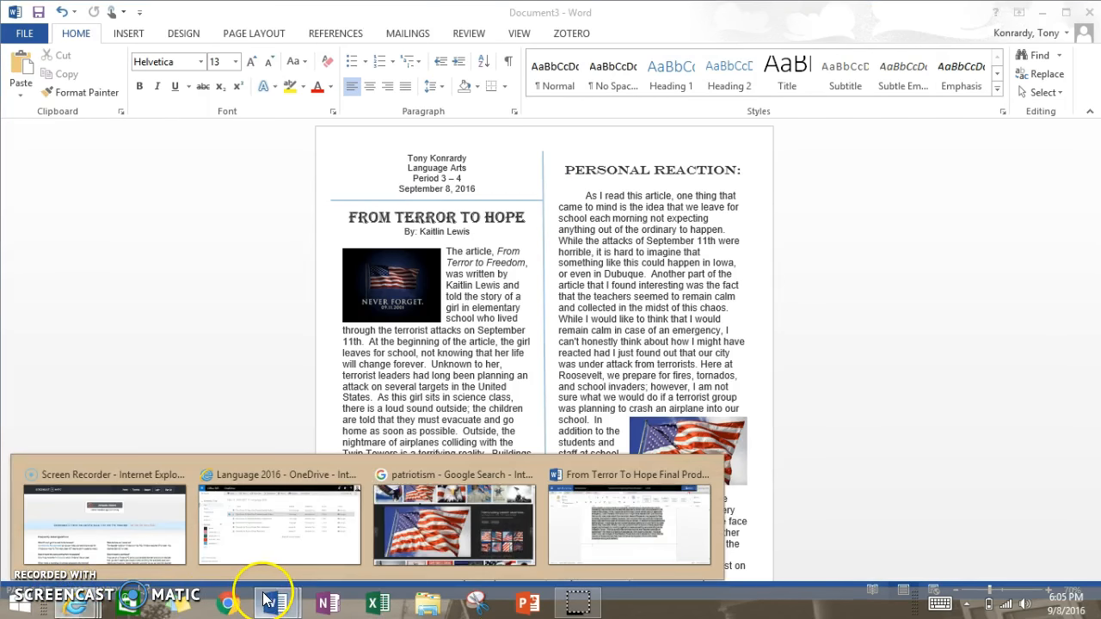
pyautogui.click(560, 534)
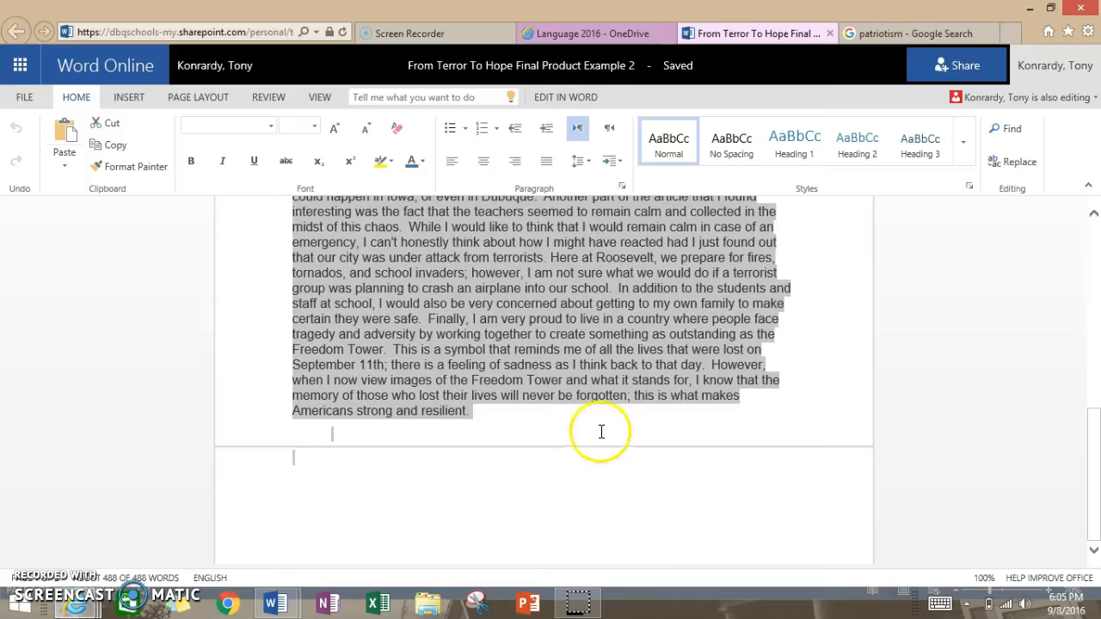
pyautogui.scroll(10, 600, 435)
pyautogui.click(679, 393)
pyautogui.scroll(-3, 677, 397)
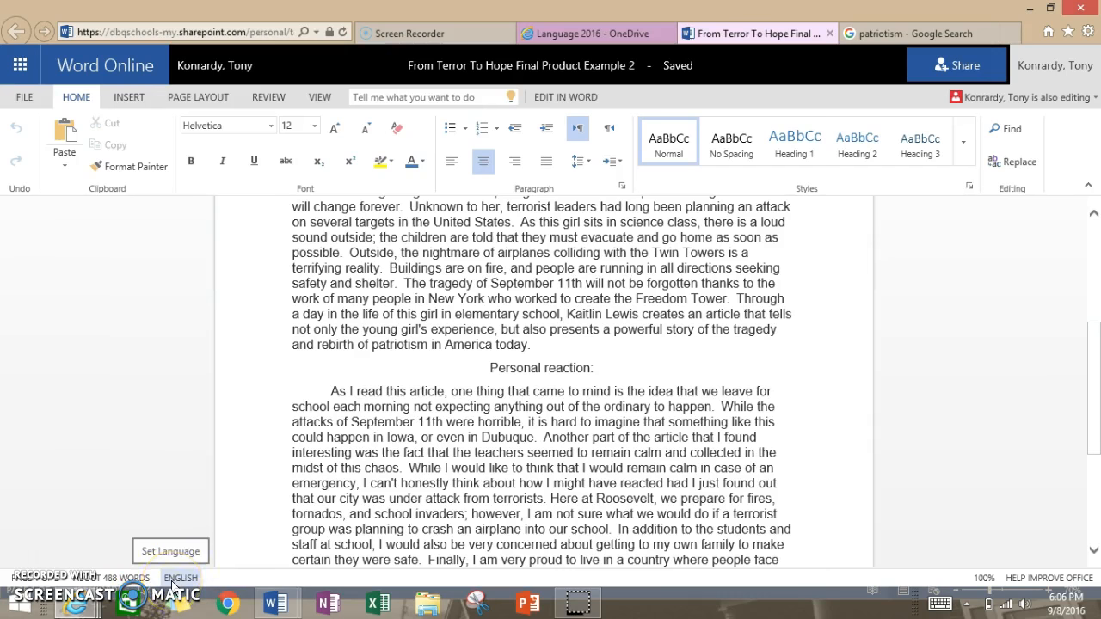
pyautogui.moveTo(79, 609)
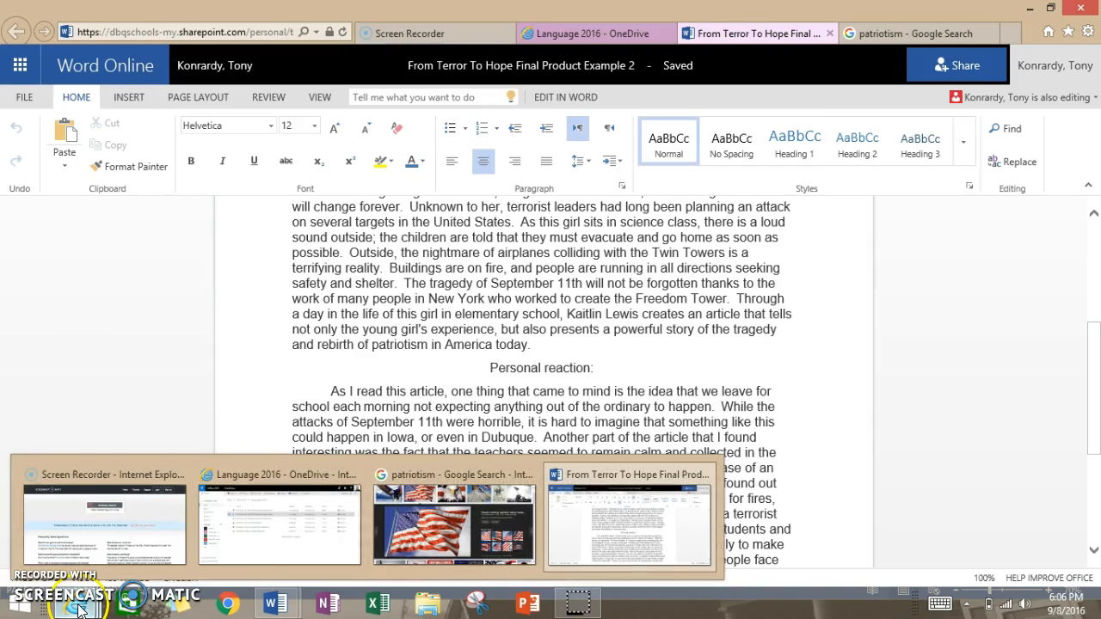
pyautogui.moveTo(275, 605)
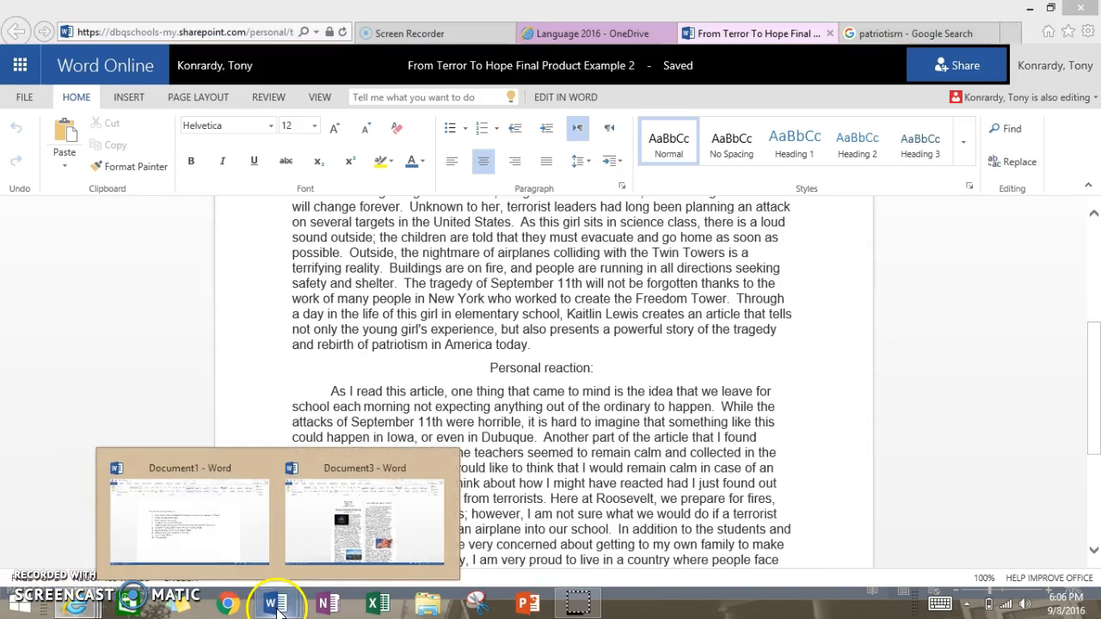
pyautogui.click(352, 568)
pyautogui.scroll(-3, 570, 422)
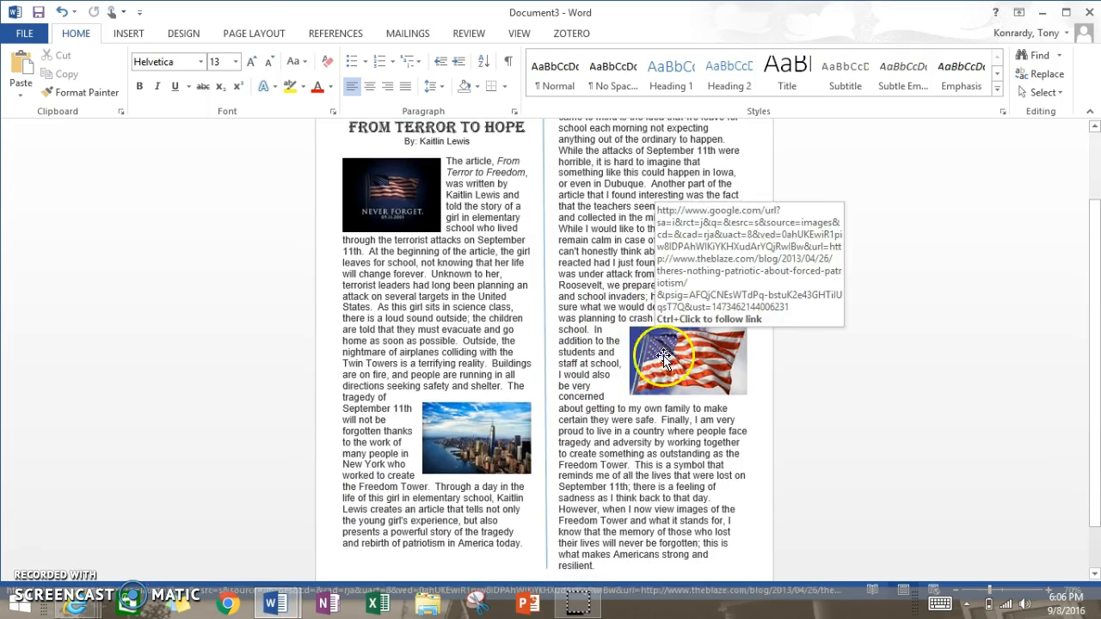
pyautogui.scroll(3, 426, 353)
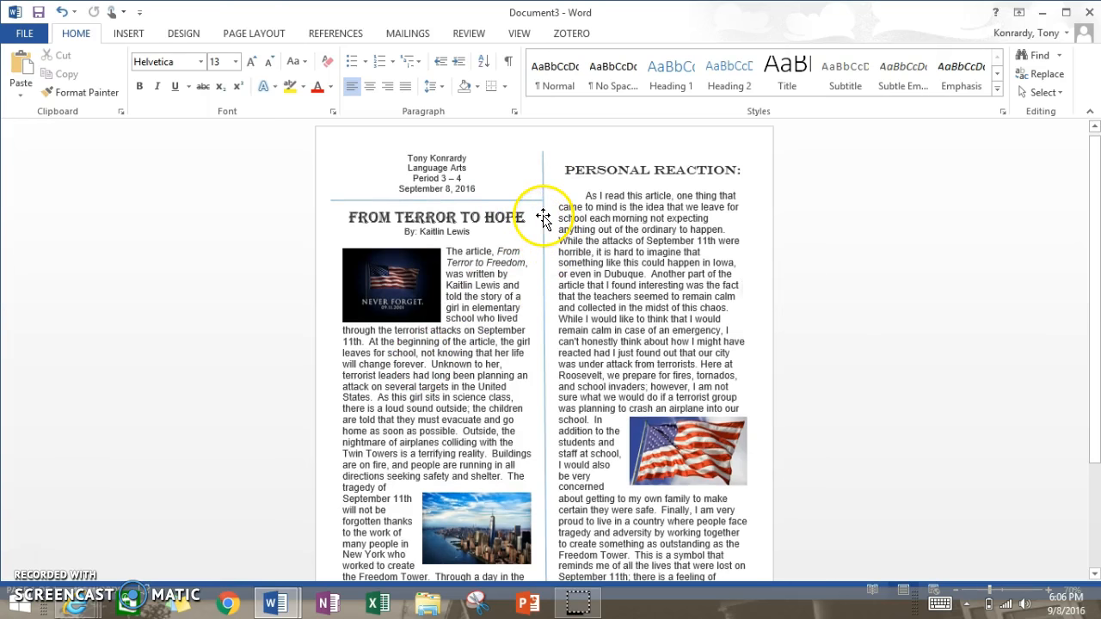
# - Start saving the document under a new name in the Language 2016 folder on the school district's OneDrive
pyautogui.click(33, 32)
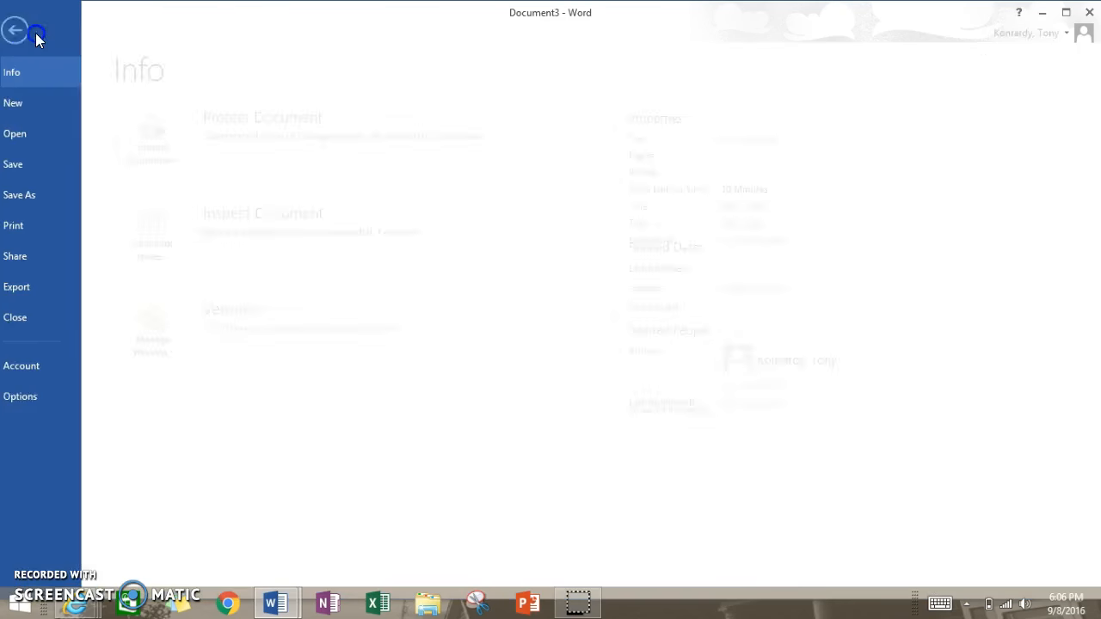
pyautogui.click(43, 194)
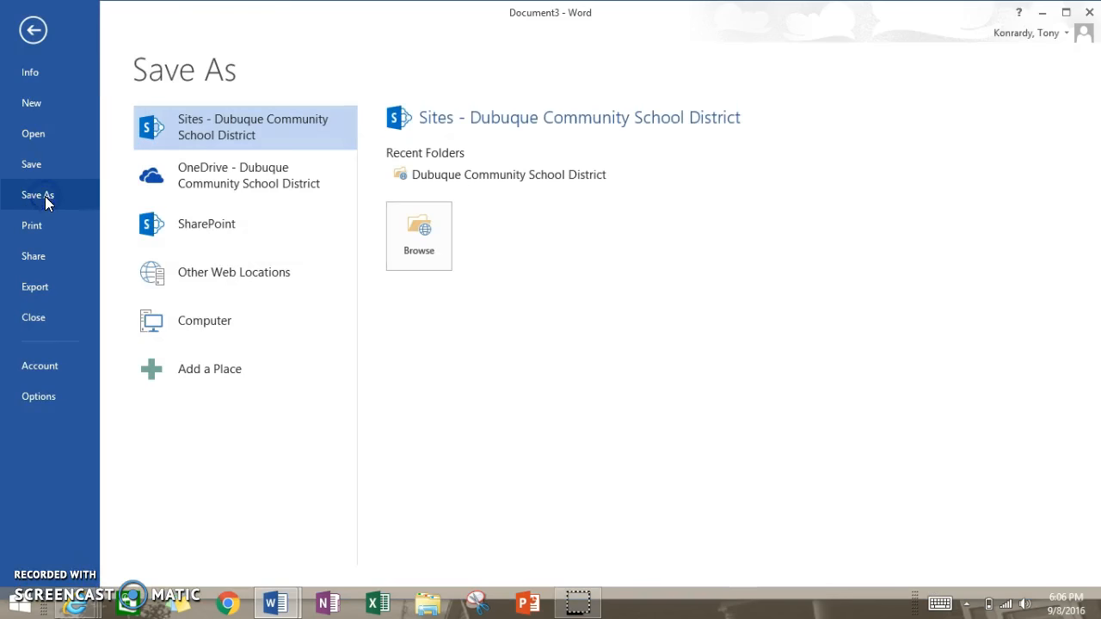
pyautogui.click(197, 174)
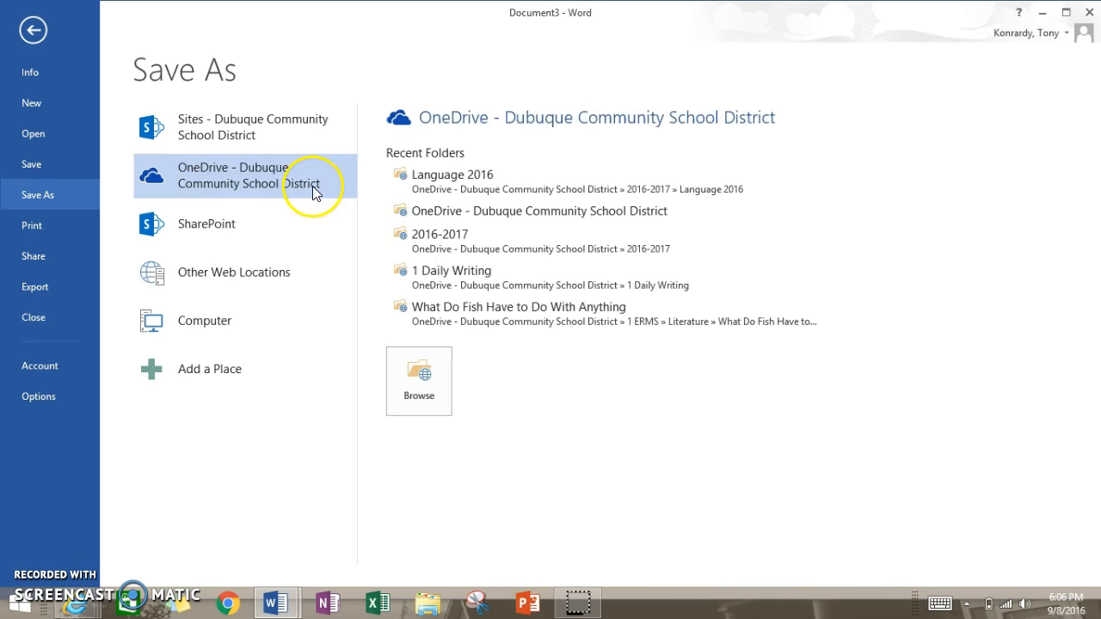
pyautogui.click(431, 190)
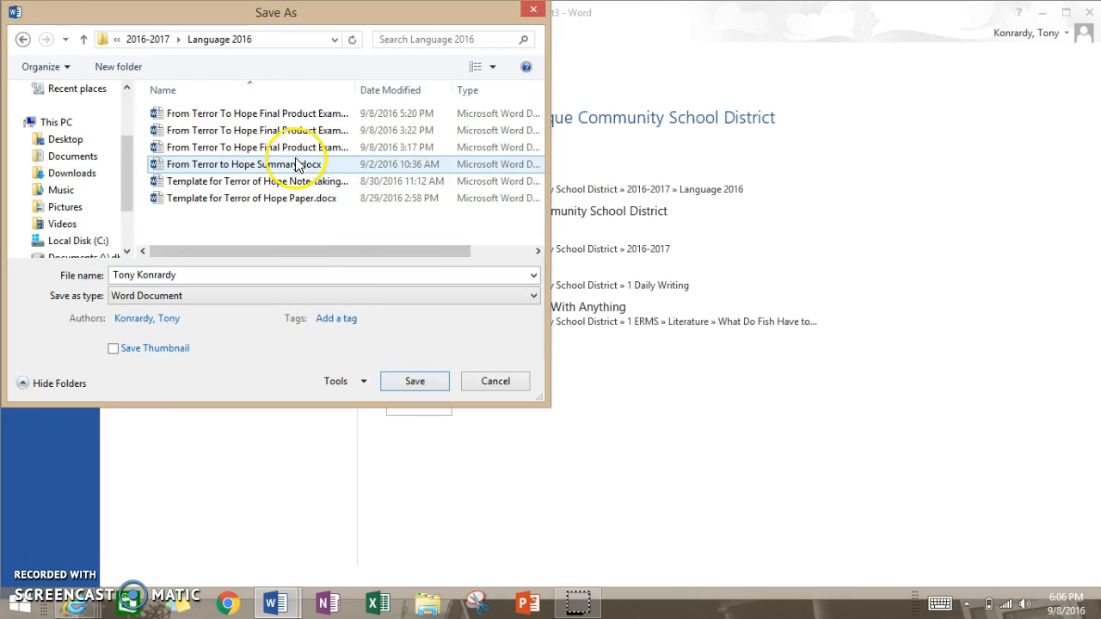
# - Name the file "From Terror To Hope Final Product Example 4", based on the existing Example 3 file name, and save it
pyautogui.moveTo(355, 89); pyautogui.dragTo(422, 97)
pyautogui.click(392, 131)
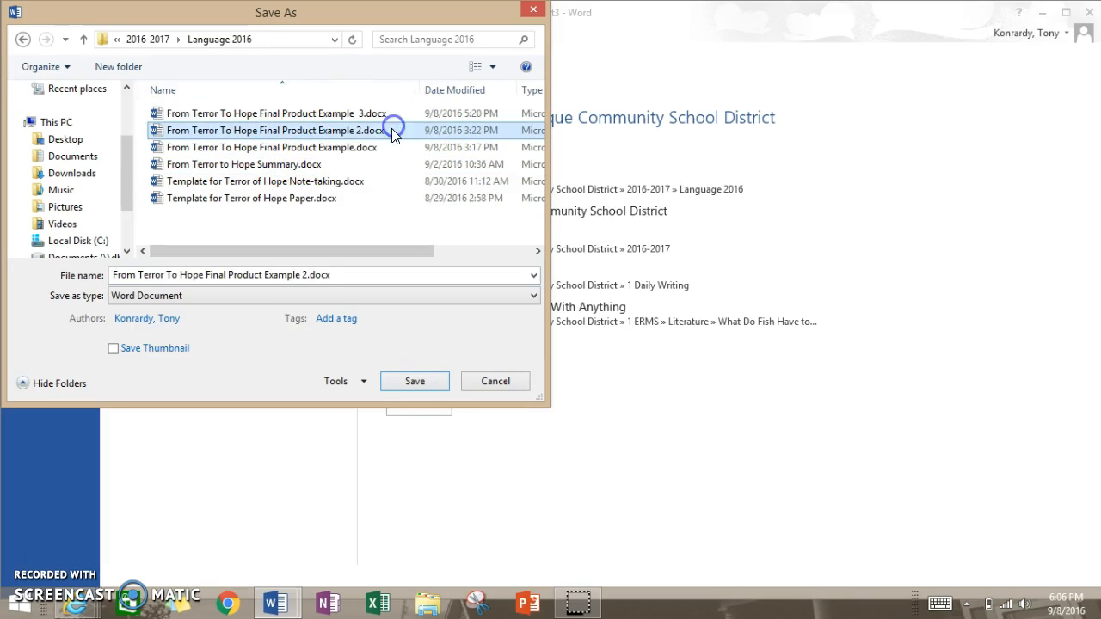
pyautogui.click(391, 118)
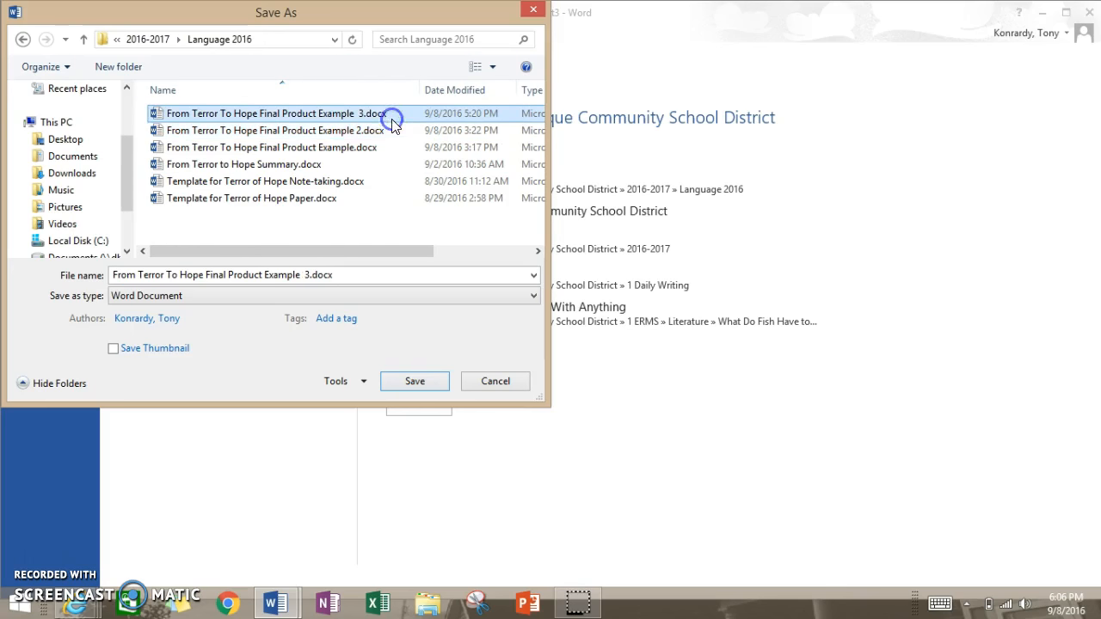
pyautogui.click(351, 276)
pyautogui.click(351, 275)
pyautogui.doubleClick(351, 275)
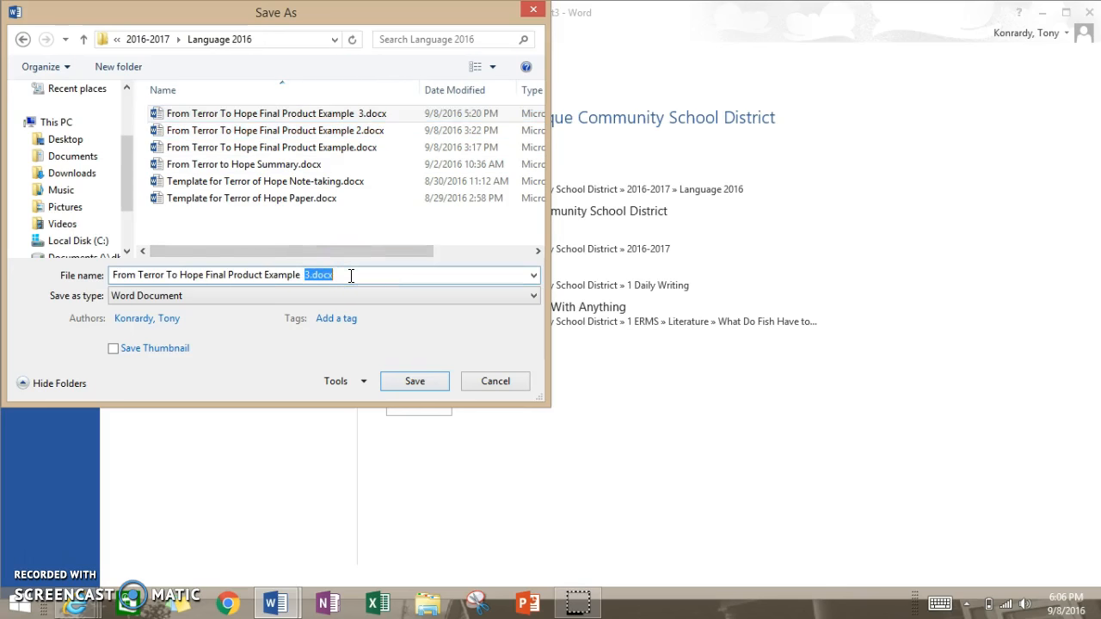
pyautogui.write('4')
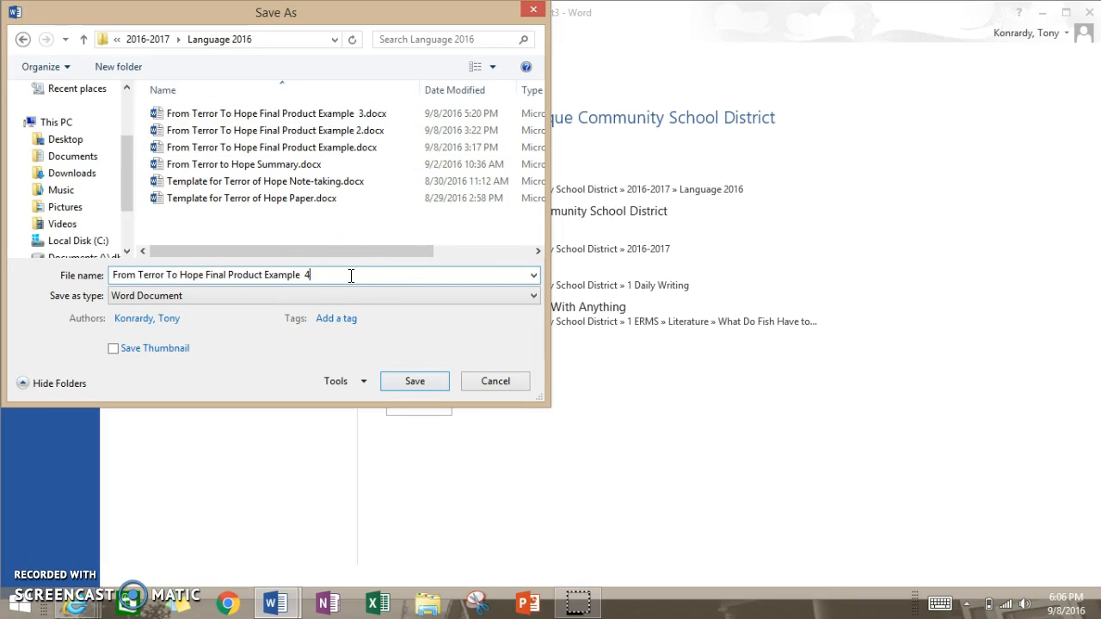
pyautogui.click(439, 383)
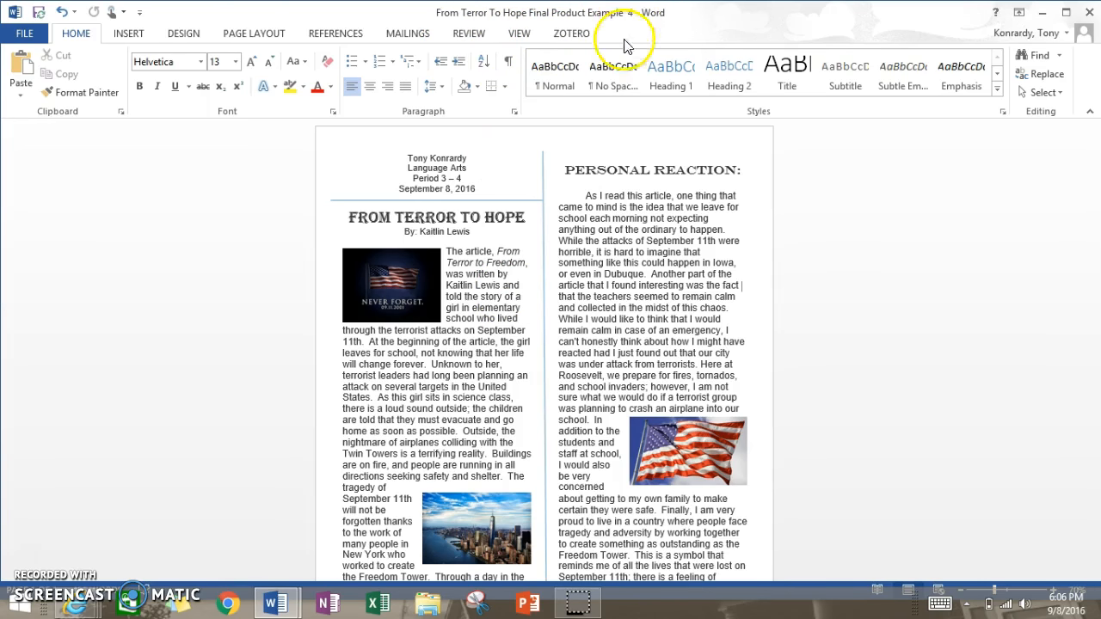
# - Switch to the Document1 window and review the numbered list of topics covered, through "Save document"
pyautogui.moveTo(272, 599)
pyautogui.click(251, 549)
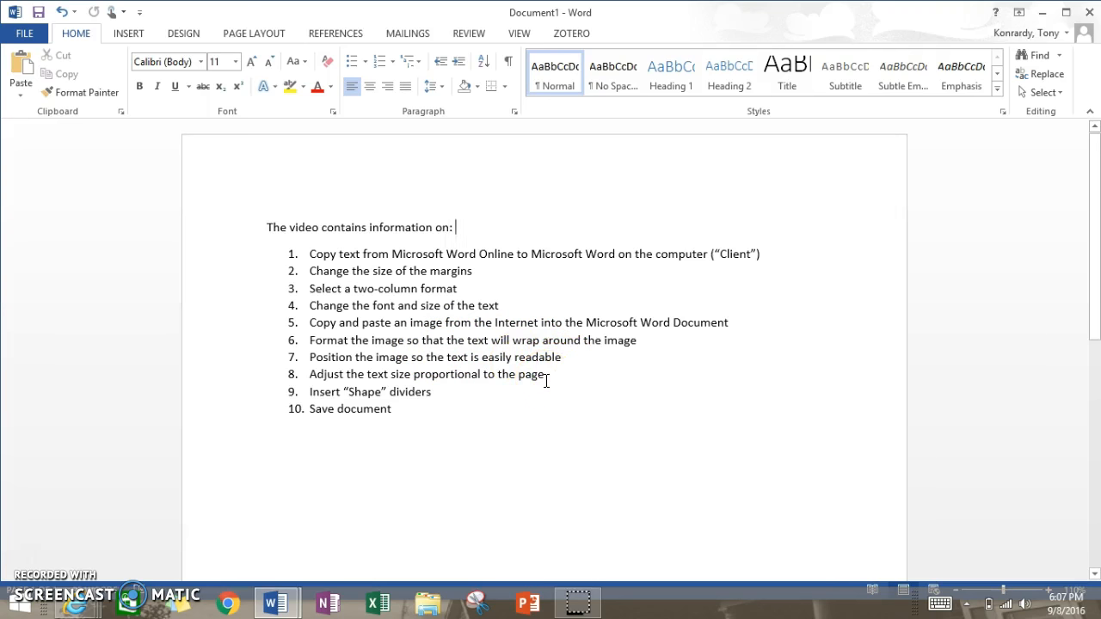
pyautogui.click(416, 423)
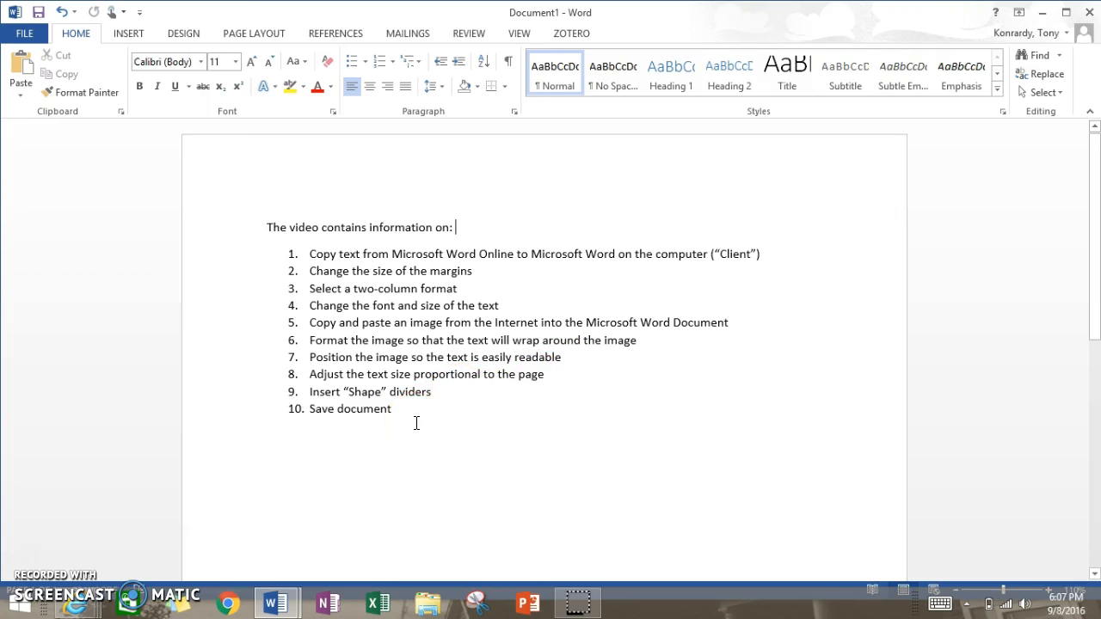